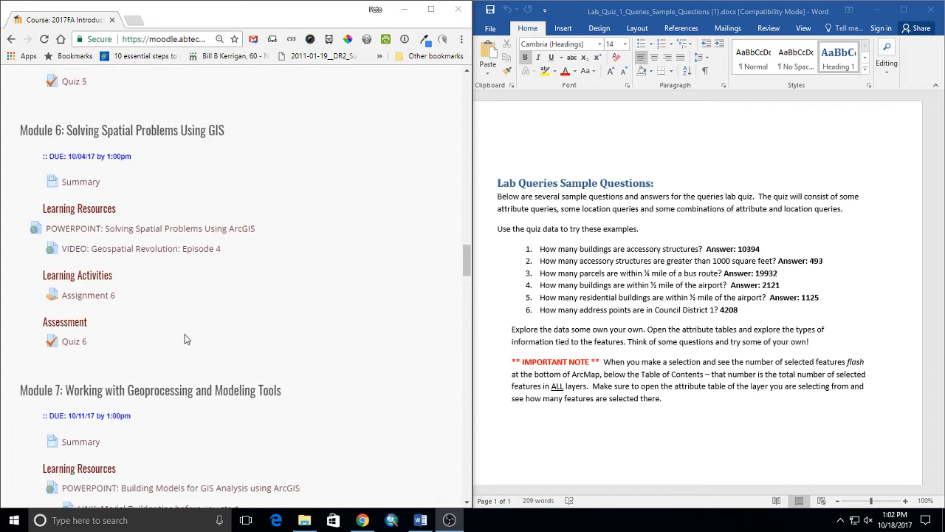
Download the "Data for quiz" file from the Lab Quiz: Queries section of the course page
scroll(177, 311, "up", 6)
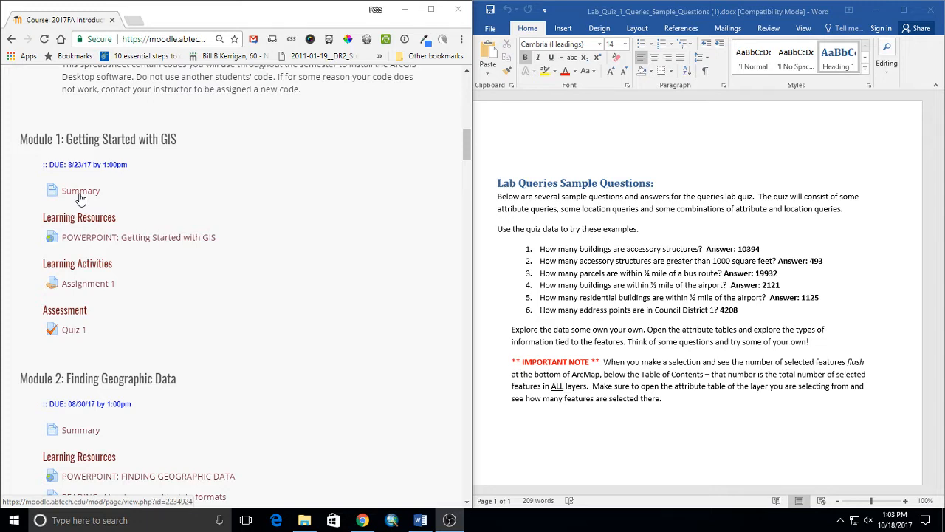
scroll(155, 318, "down", 9)
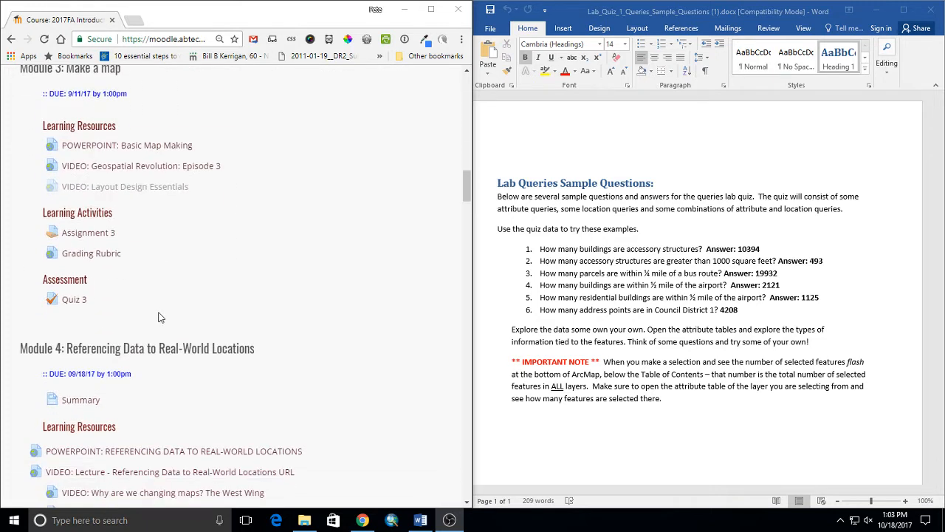
scroll(158, 318, "down", 9)
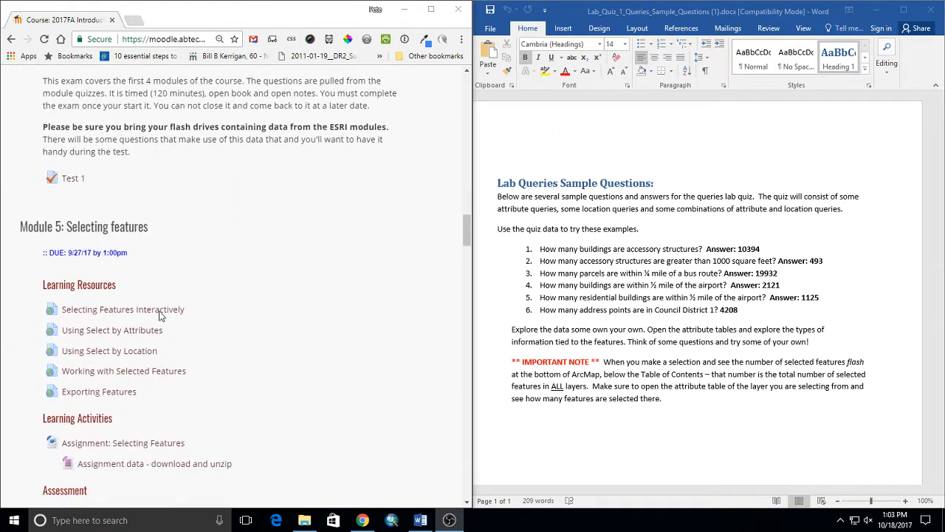
scroll(158, 315, "down", 1)
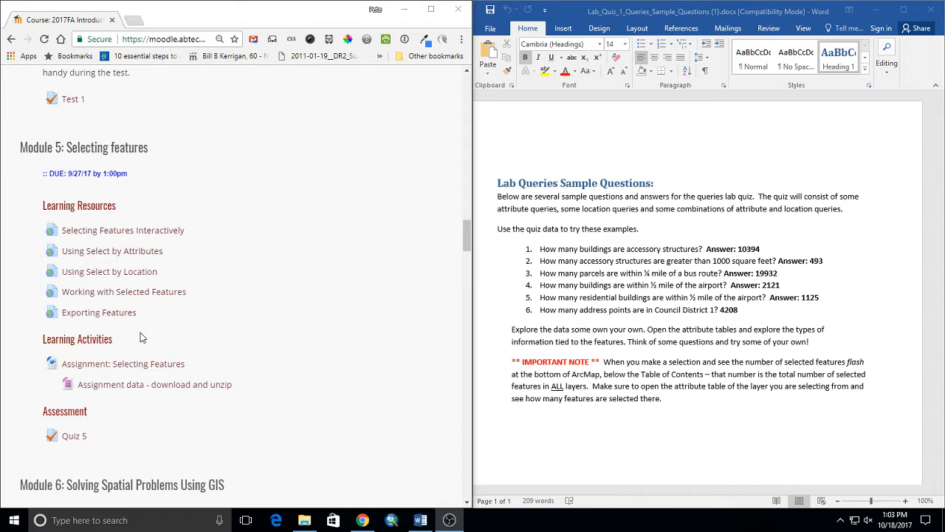
scroll(211, 351, "down", 3)
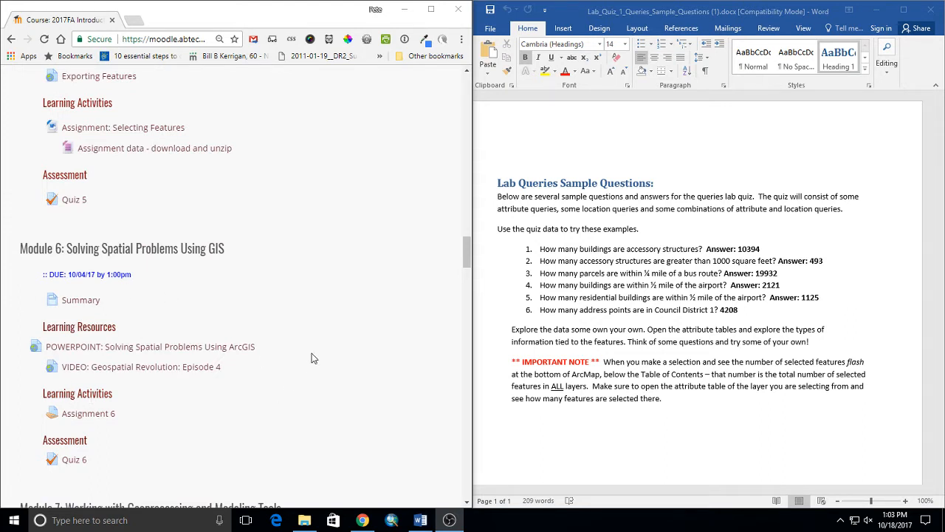
scroll(311, 358, "down", 7)
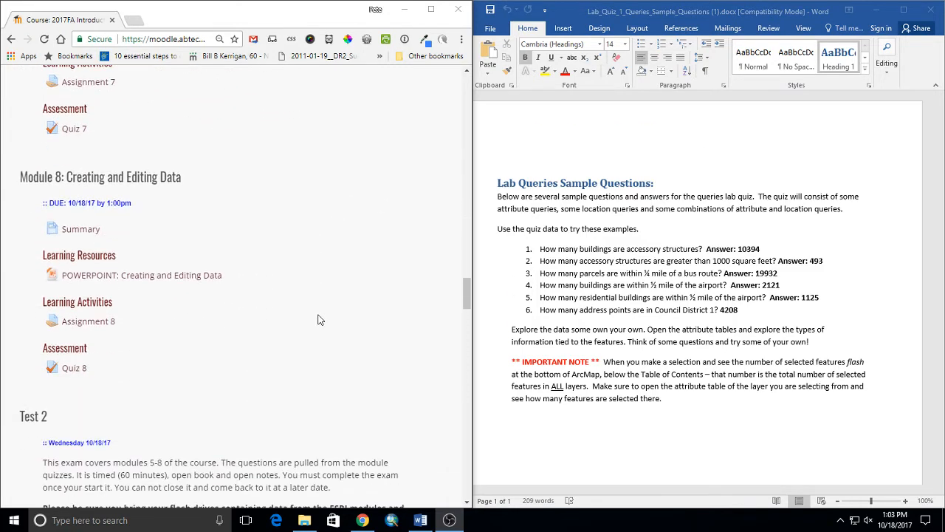
scroll(310, 310, "down", 6)
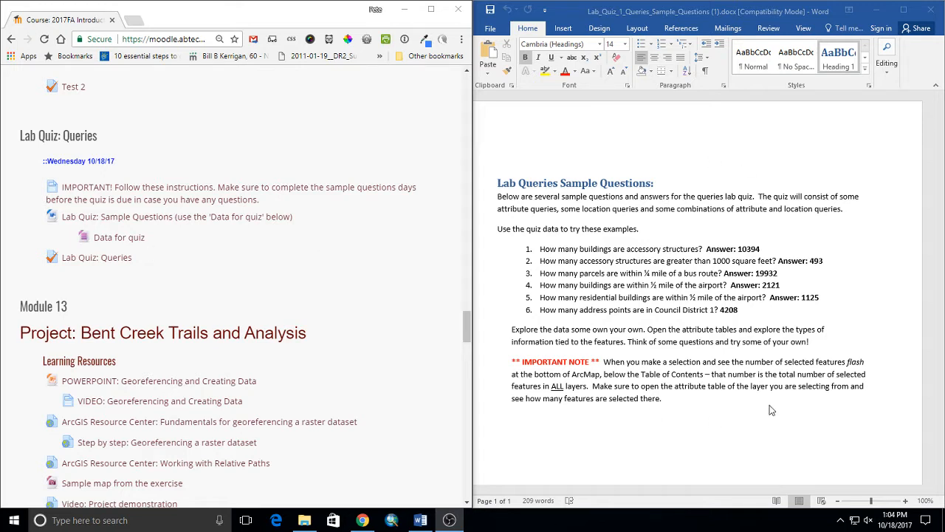
left_click(134, 239)
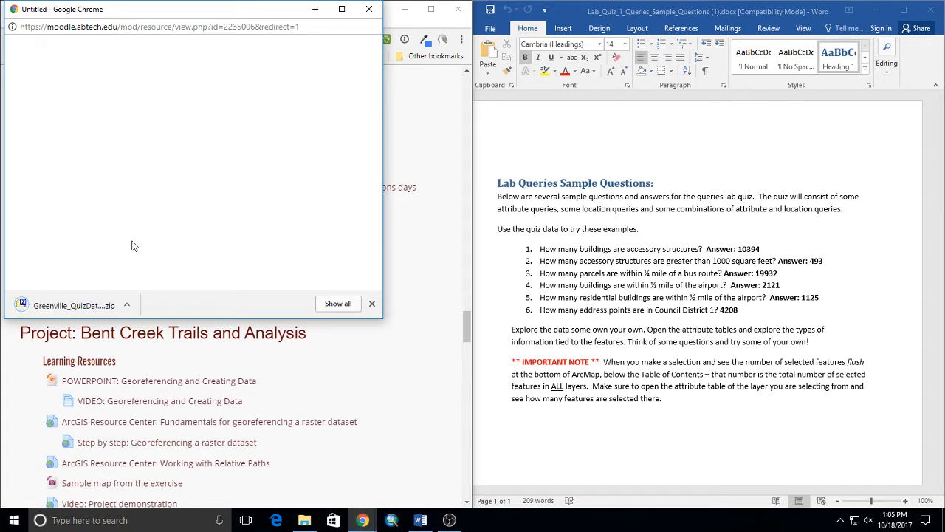
left_click(370, 10)
Switch to File Explorer and open the Downloads folder to locate the downloaded quiz data archive
key("super+e")
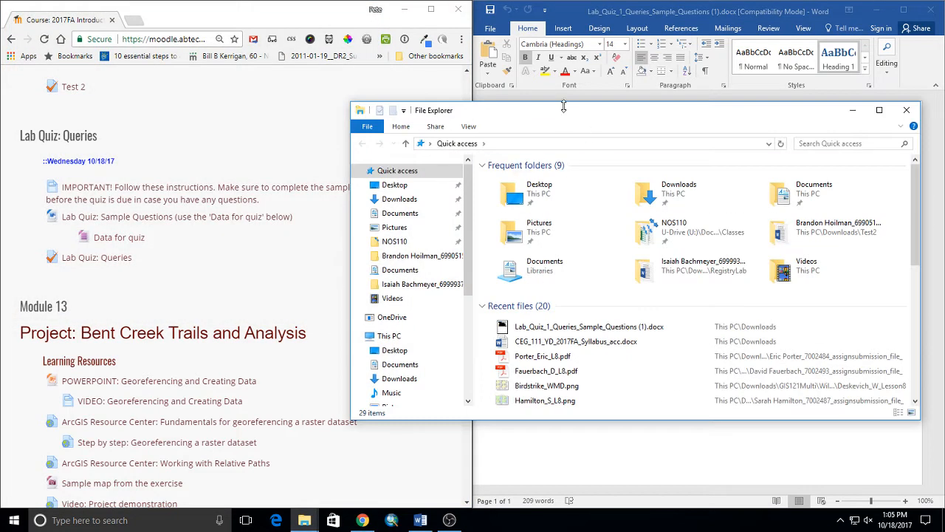
left_click_drag(630, 107, 259, 107)
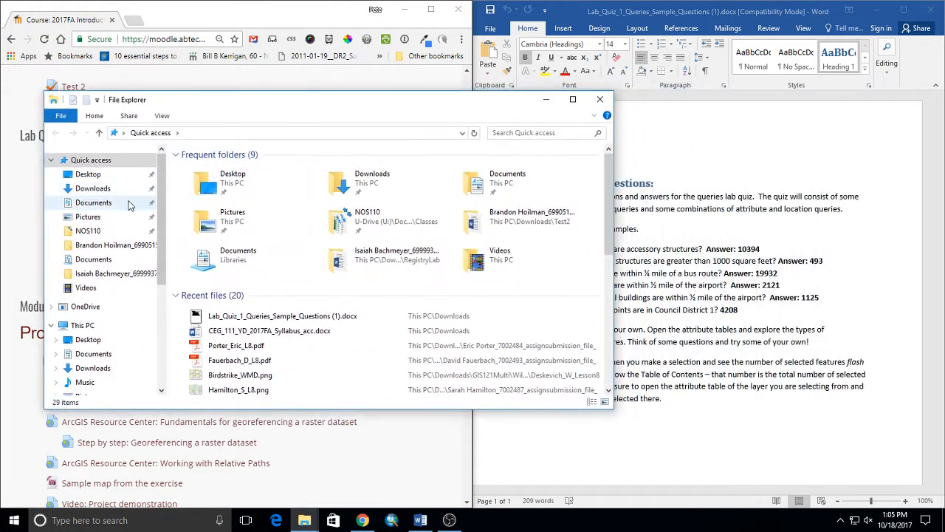
left_click(96, 189)
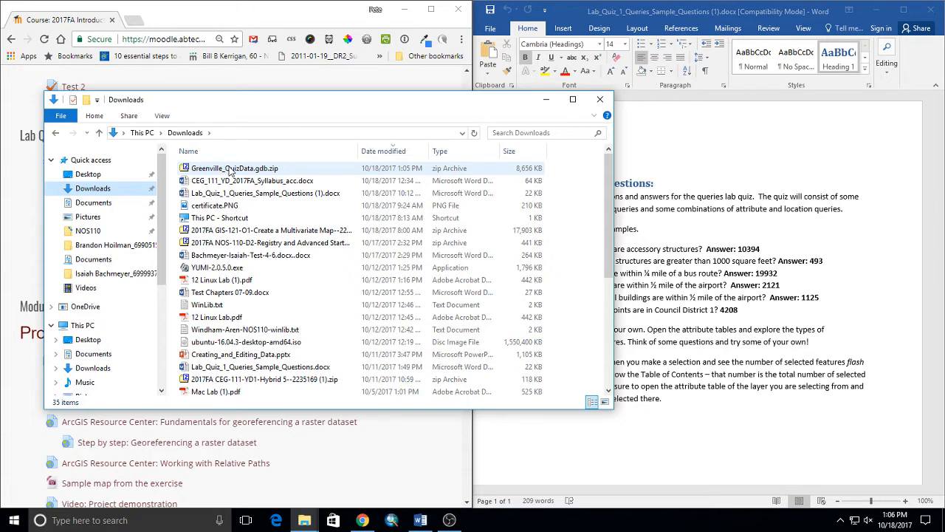
Create a new folder named GIS111 in Documents
left_click(93, 203)
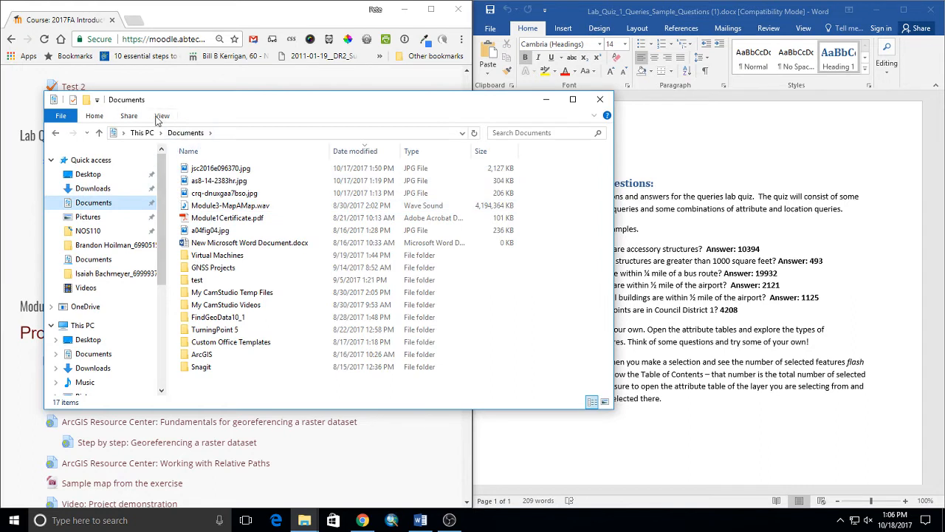
left_click(86, 100)
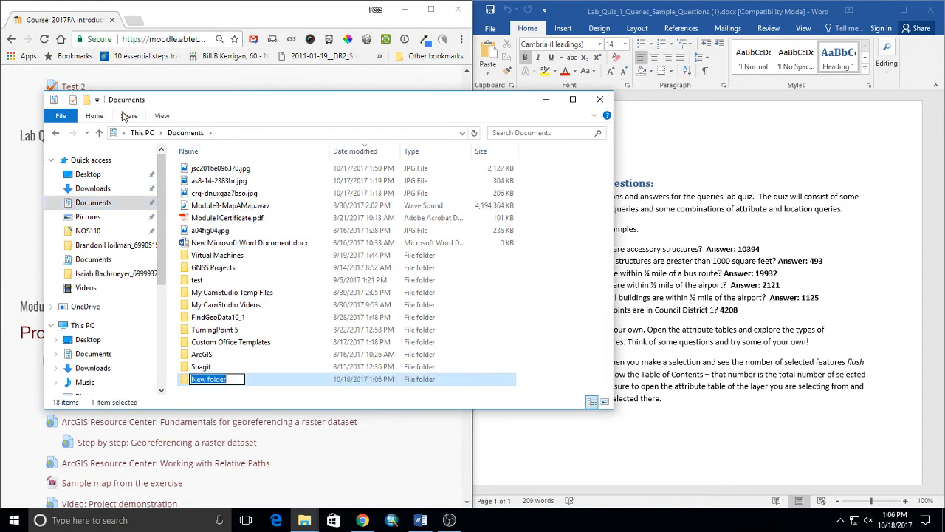
type("GIS")
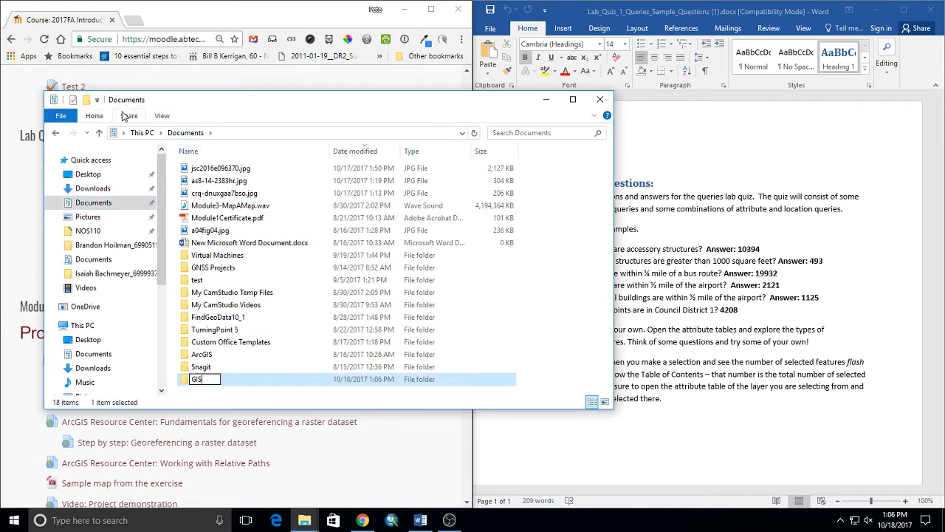
type("111")
key("Return")
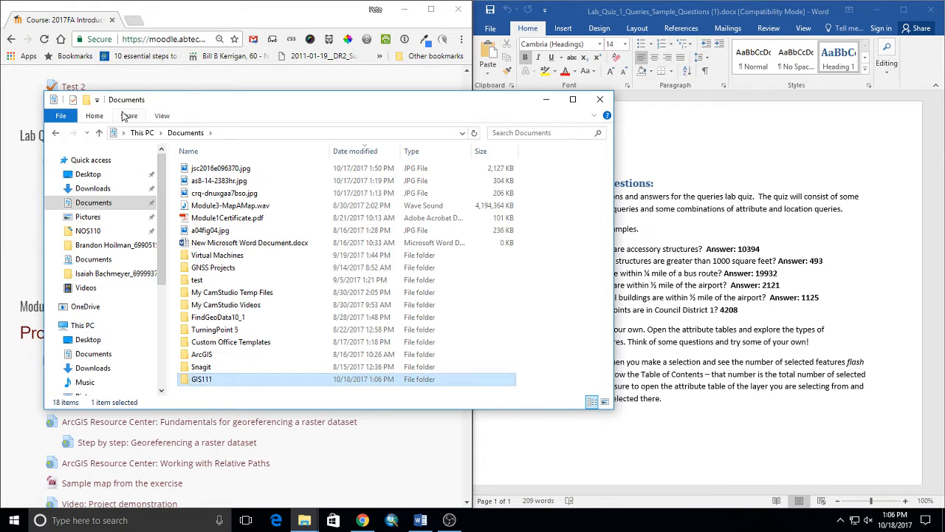
Create a subfolder named LabQuiz inside the GIS111 folder
key("Return")
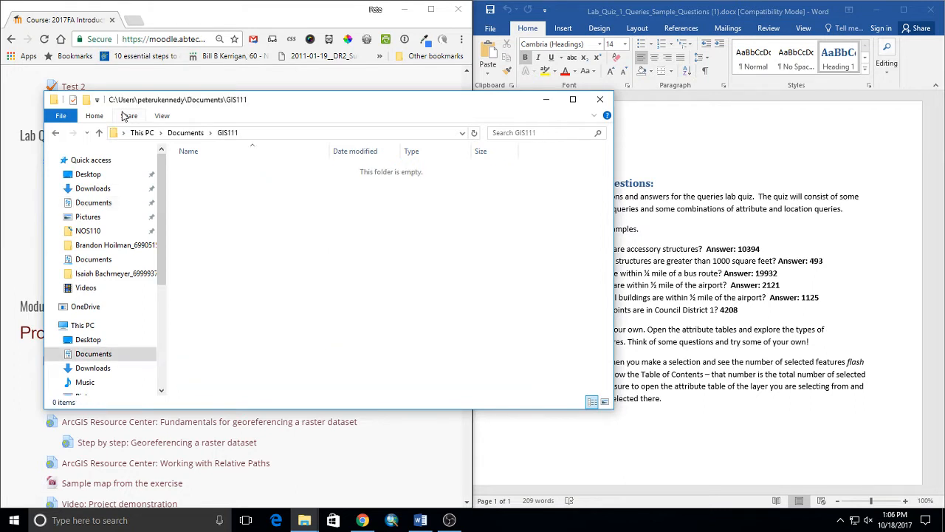
left_click(85, 100)
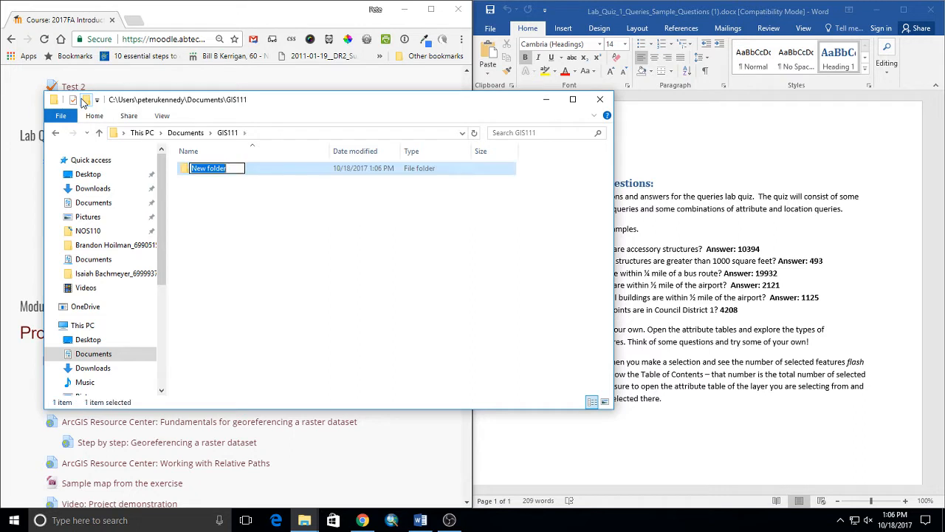
type("LabW")
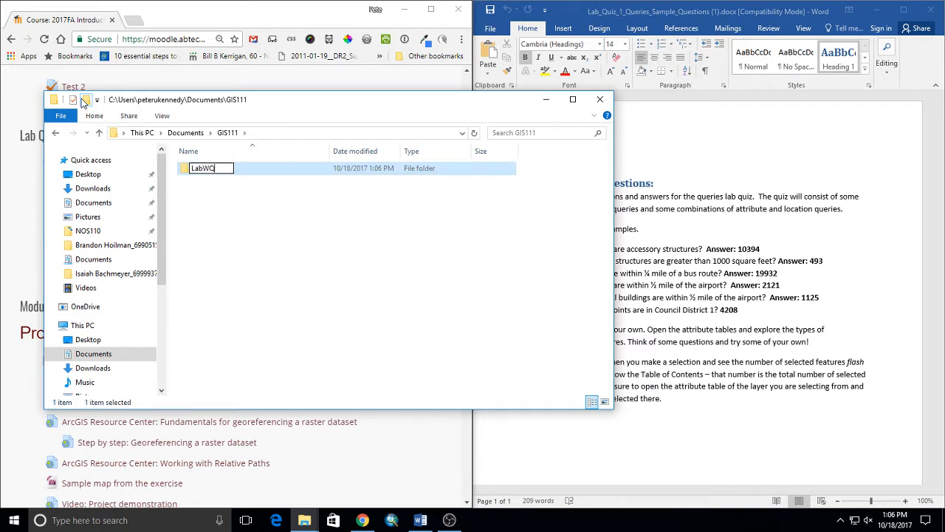
key("BackSpace")
type("Qui")
key("Return")
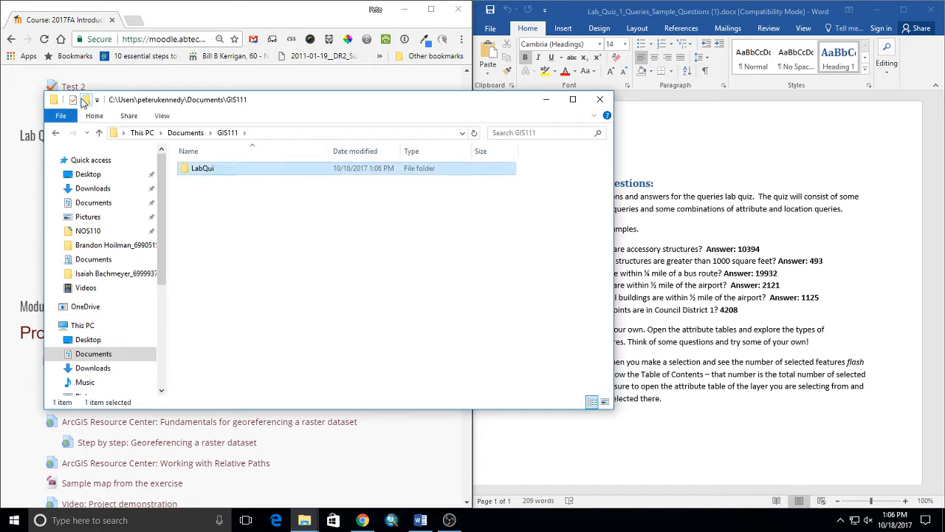
left_click(211, 169)
type("a")
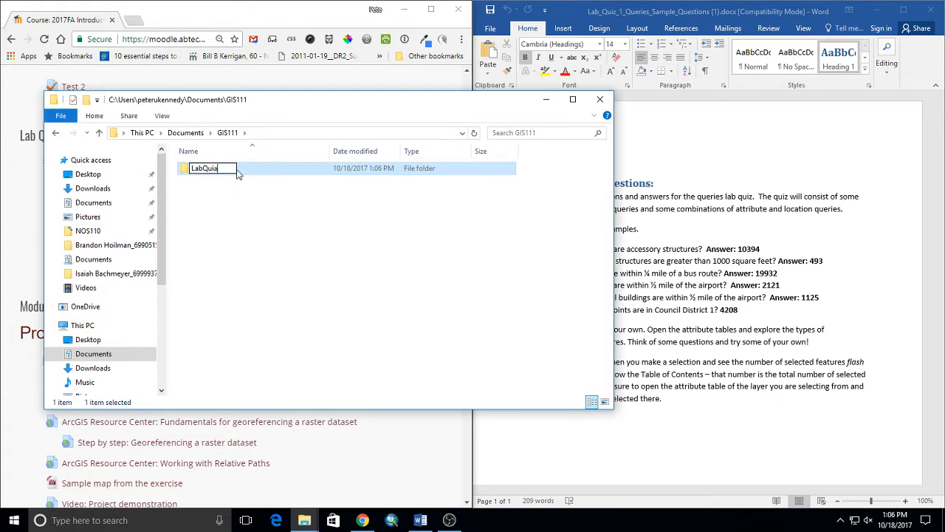
key("BackSpace")
type("z")
key("Return")
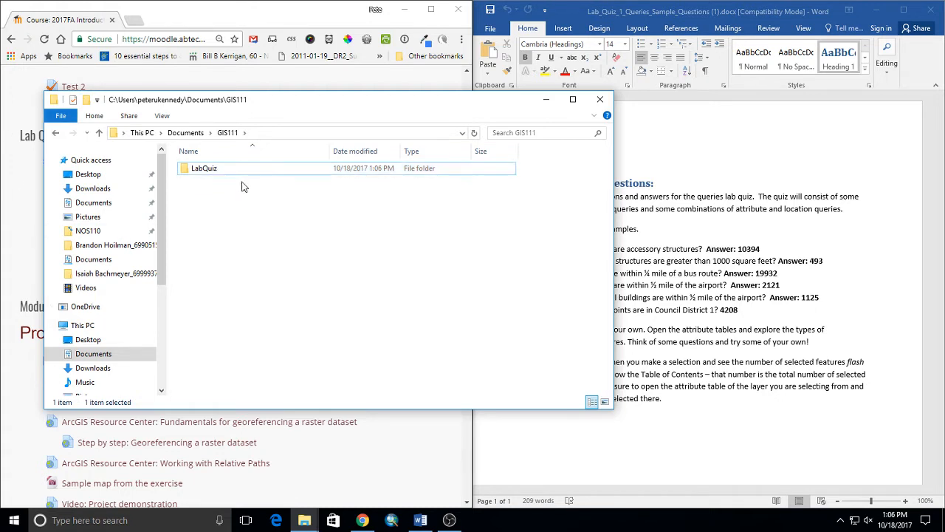
Extract Greenville_QuizData.gdb from the downloaded Greenville_QuizData.gdb.zip archive into the Documents\GIS111\LabQuiz folder
left_click(93, 189)
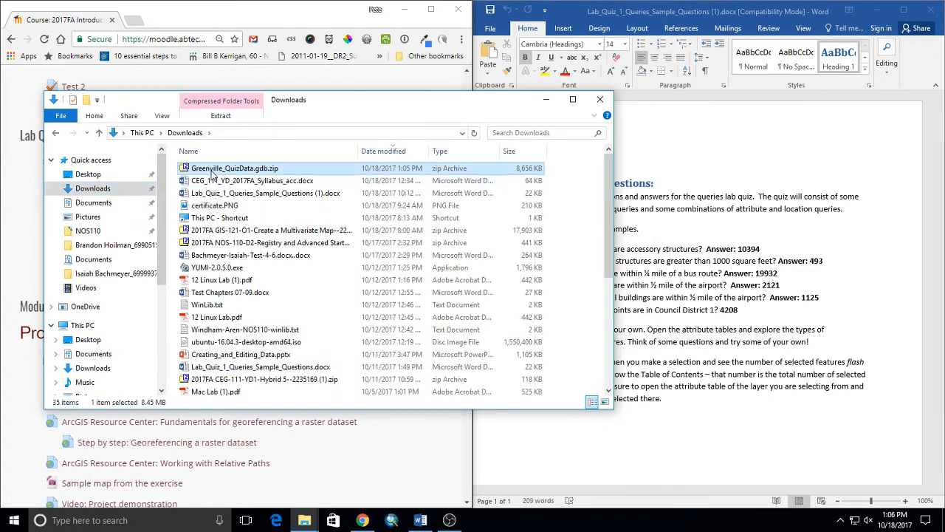
double_click(212, 170)
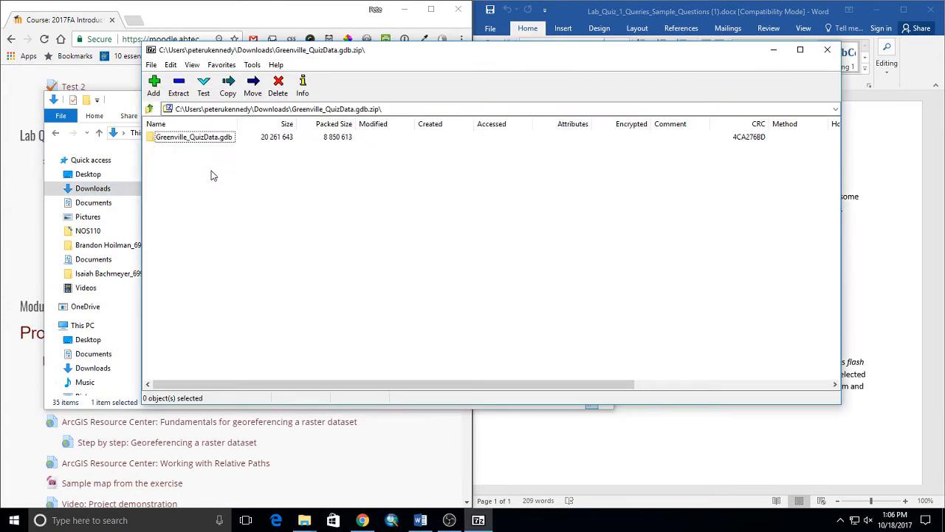
left_click(187, 92)
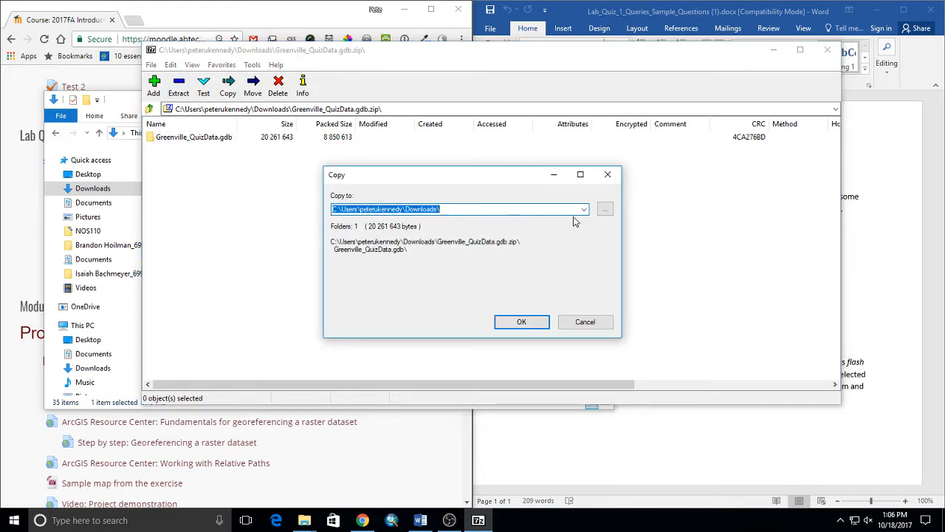
left_click(605, 209)
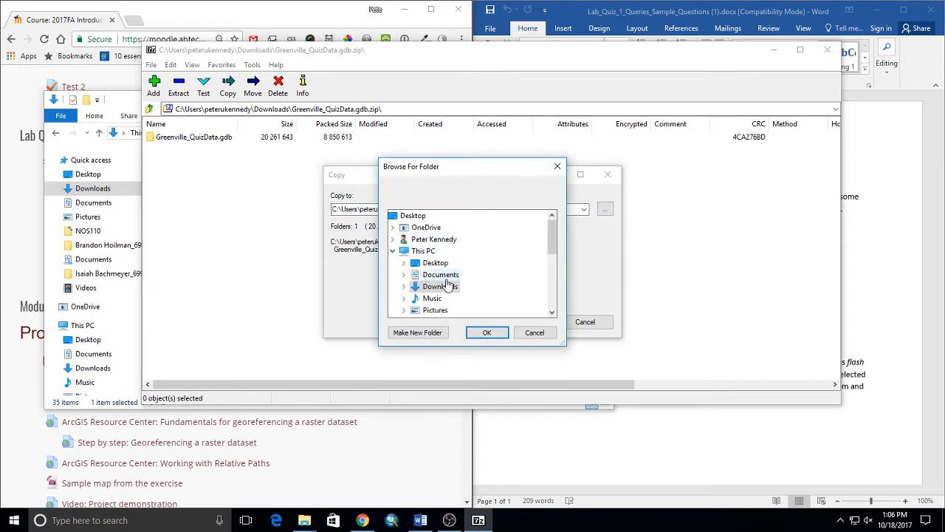
left_click(441, 274)
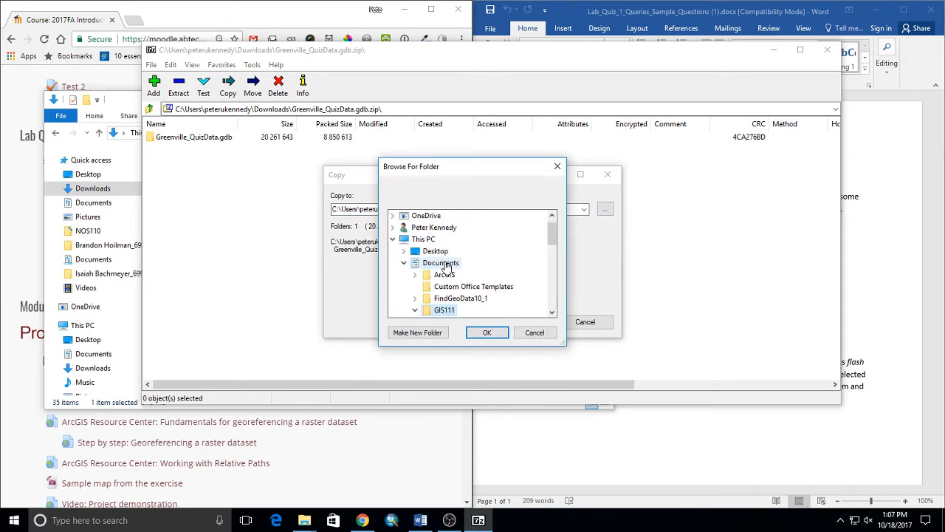
scroll(455, 295, "down", 1)
left_click(458, 287)
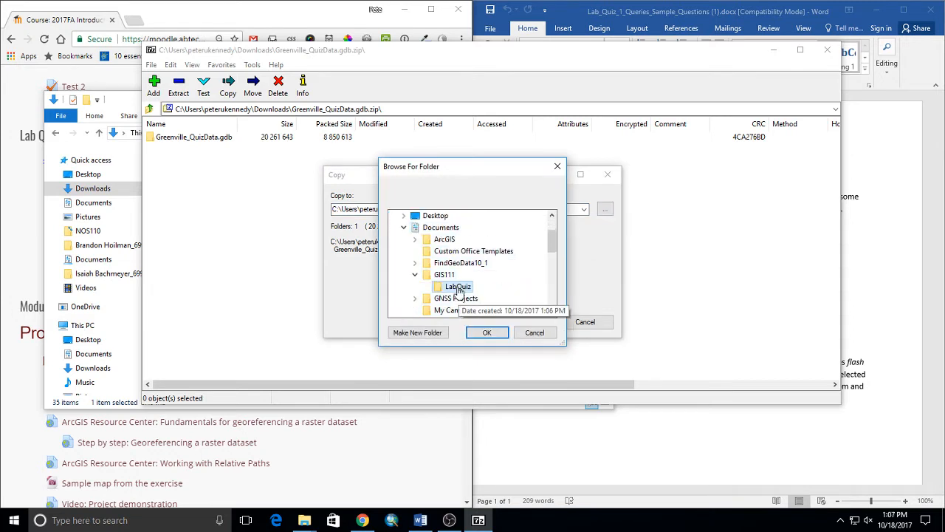
left_click(488, 331)
left_click(519, 322)
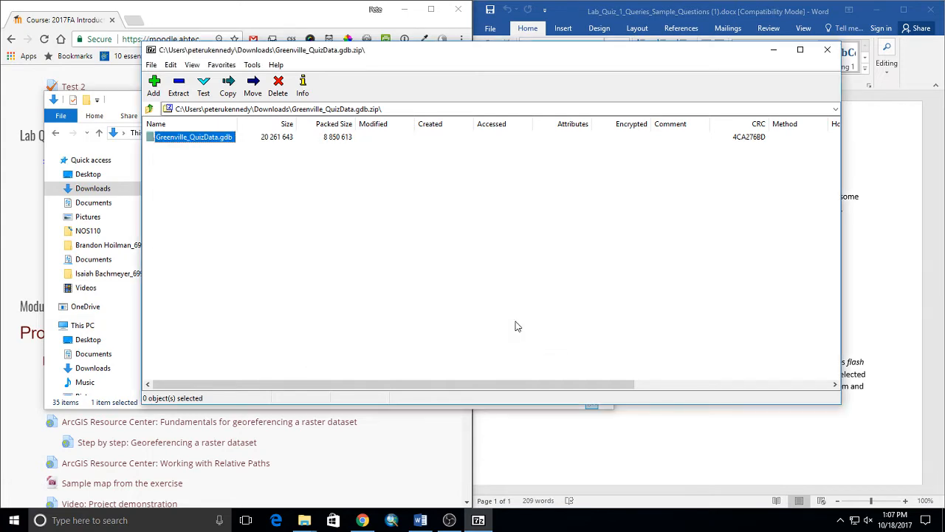
left_click(827, 49)
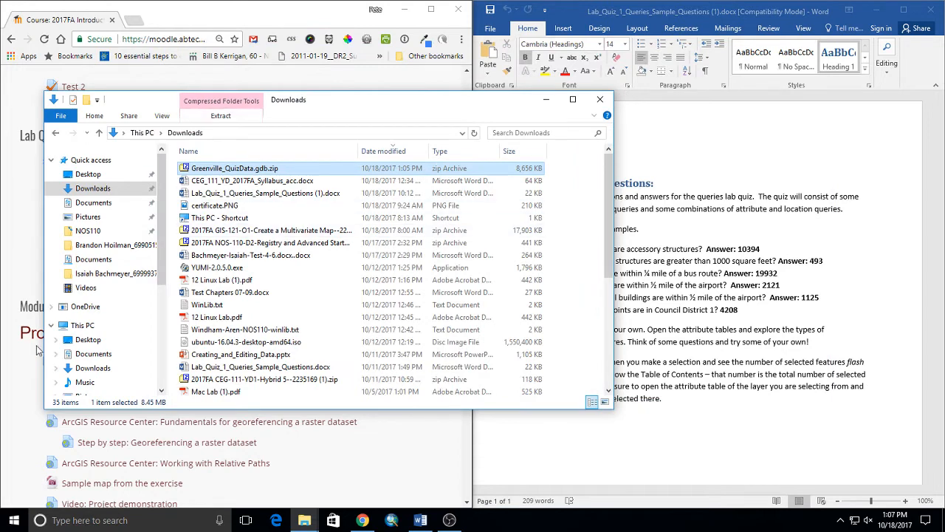
Open the Documents\GIS111\LabQuiz folder and snap its window to half the screen beside the Word document
left_click(124, 205)
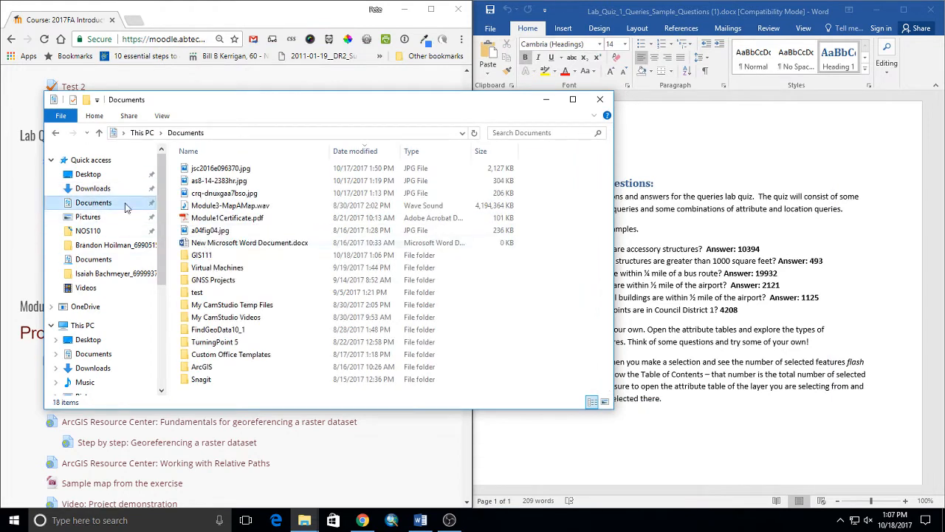
double_click(208, 255)
double_click(198, 176)
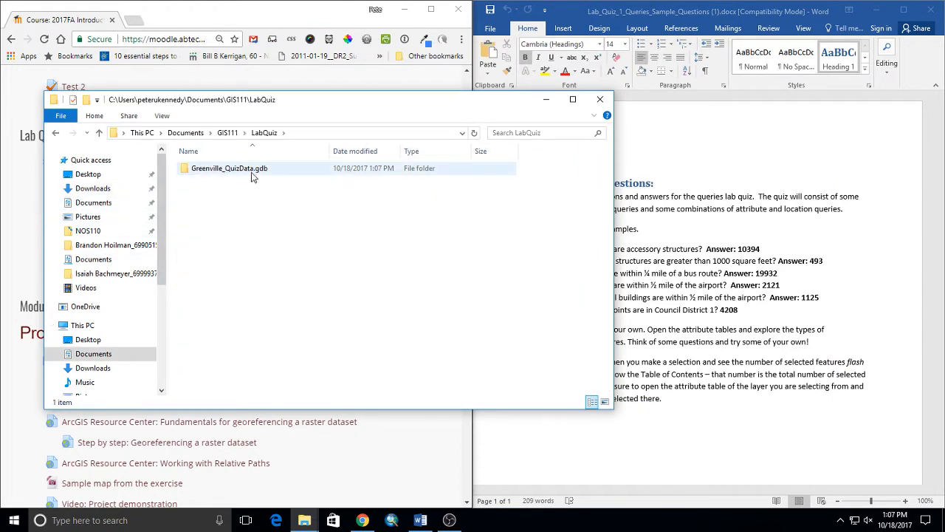
left_click_drag(236, 105, 24, 159)
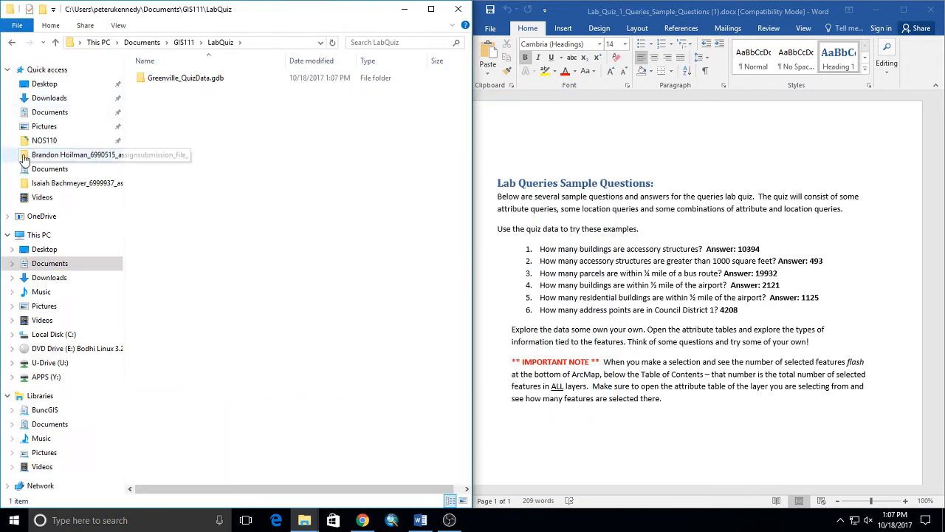
Open the Greenville_QuizData.gdb folder and look through the geodatabase files it contains
left_click(197, 81)
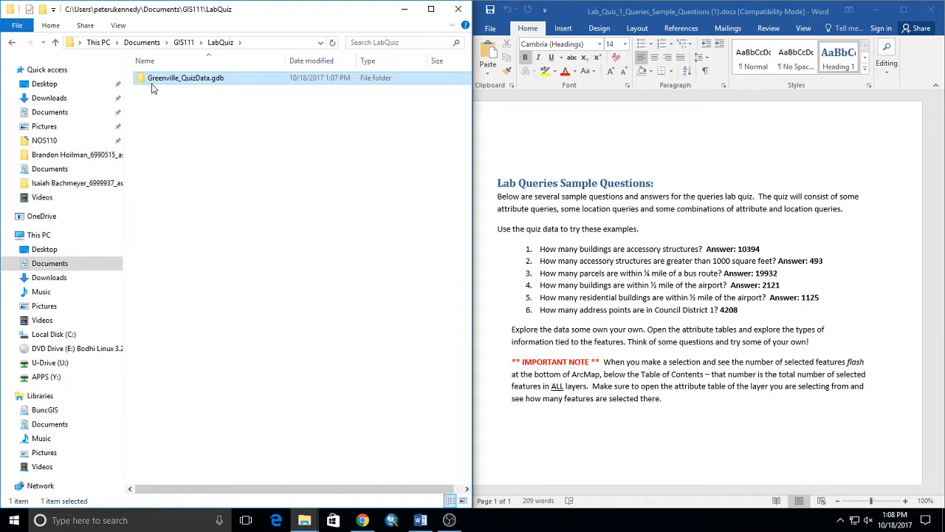
double_click(190, 81)
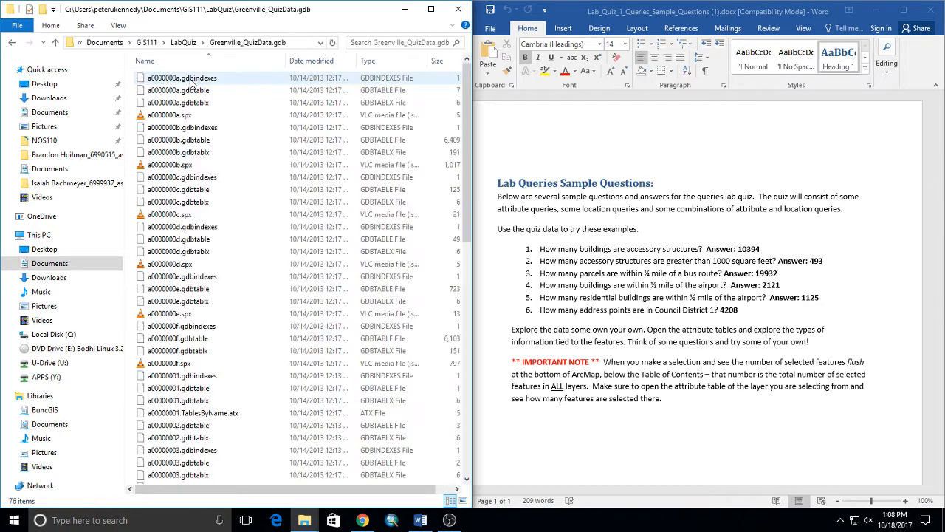
scroll(209, 139, "down", 14)
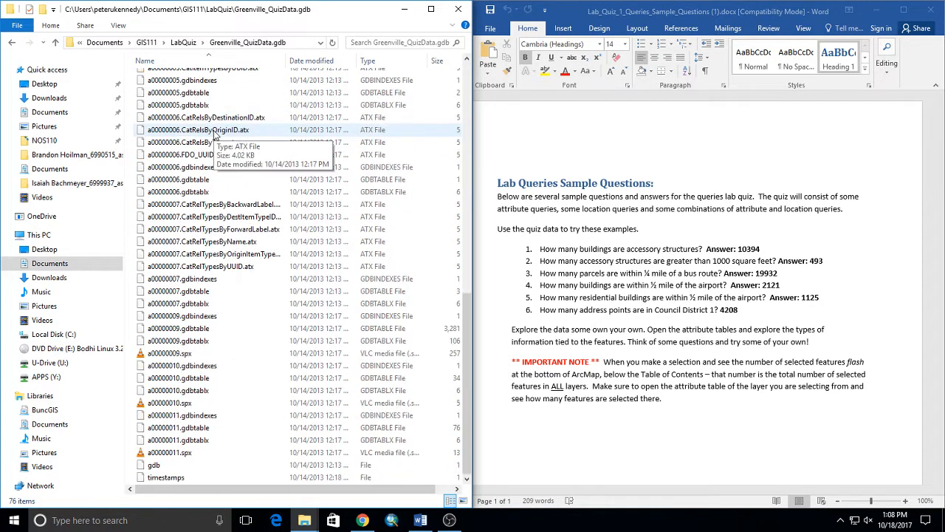
Try to open a00000006.gdbindexes from the Greenville_QuizData.gdb folder, and return to the LabQuiz folder
left_click(209, 167)
double_click(209, 168)
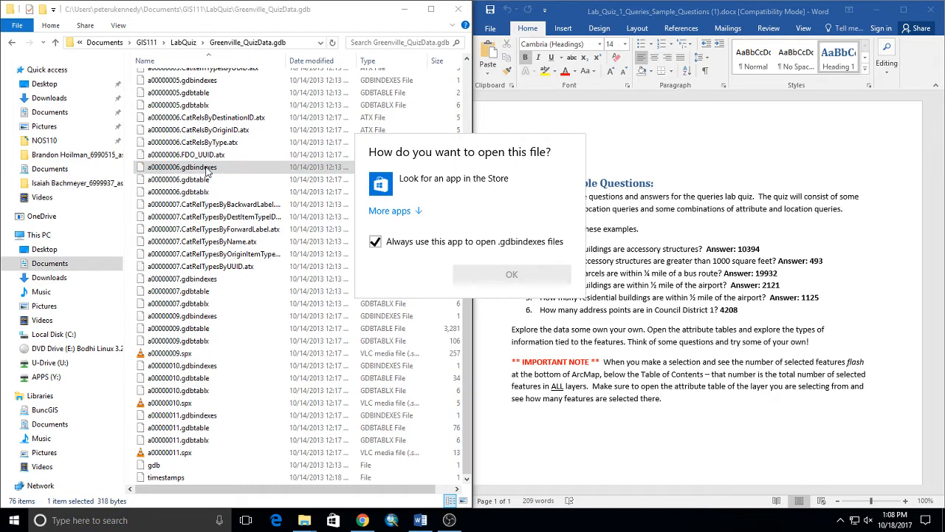
left_click(209, 169)
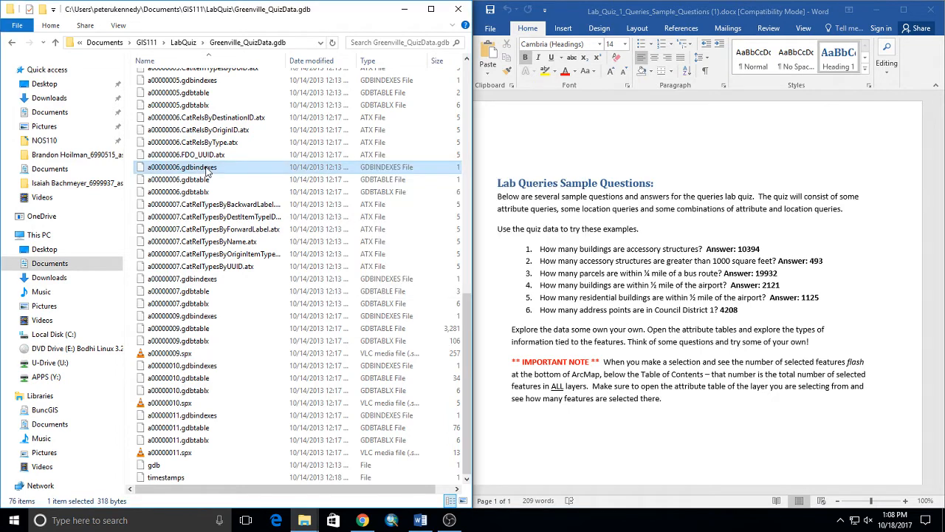
left_click(183, 43)
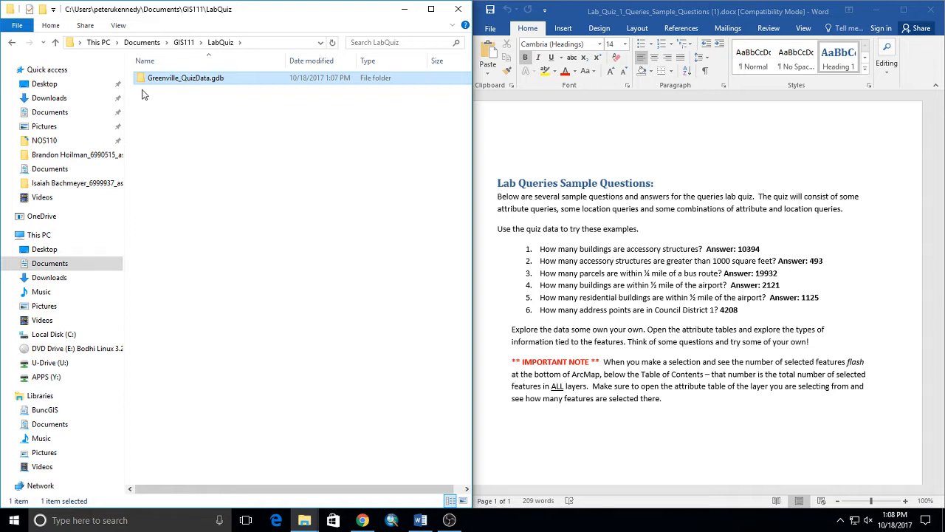
double_click(187, 83)
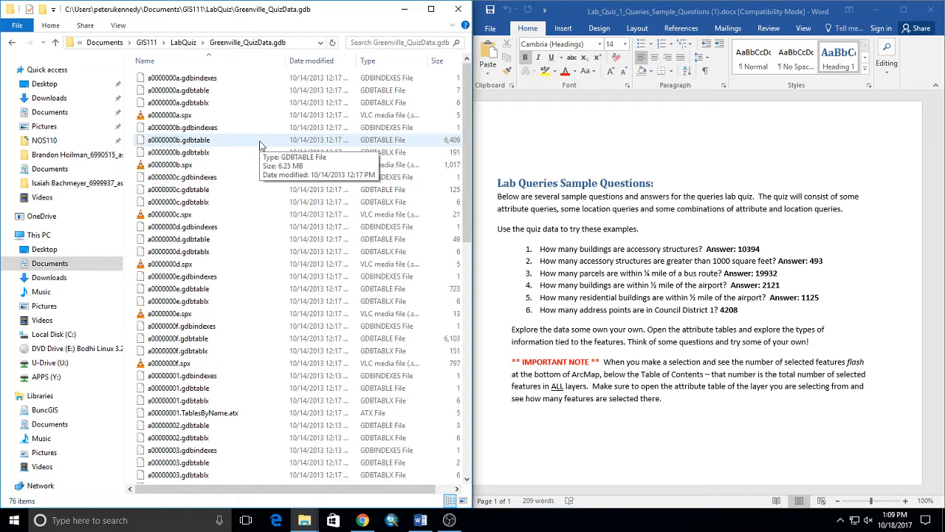
left_click(183, 42)
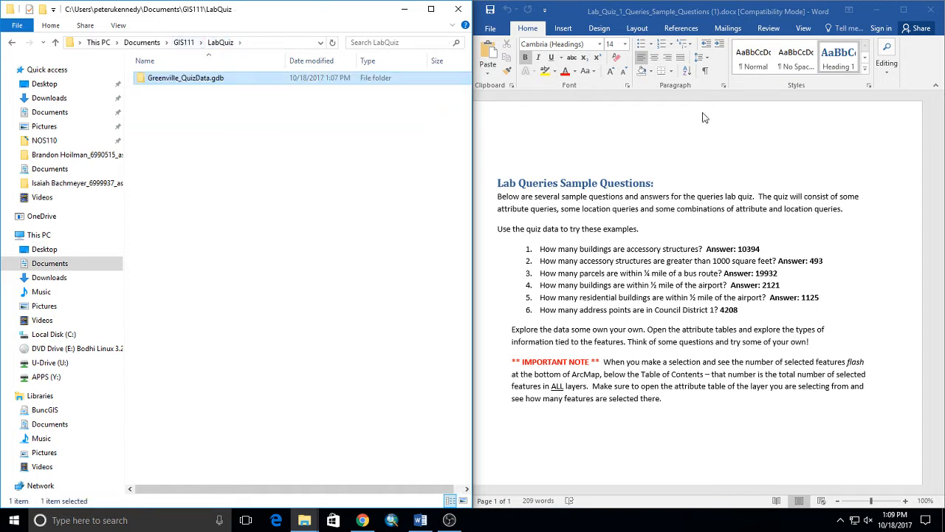
Launch ArcCatalog and snap its window to half the screen beside the LabQuiz folder window
left_click(14, 520)
scroll(67, 295, "down", 5)
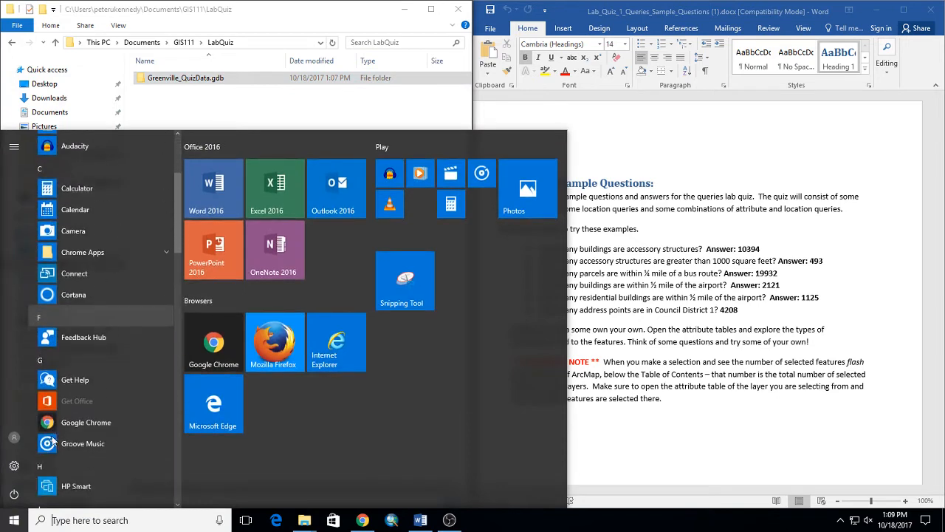
scroll(102, 317, "up", 5)
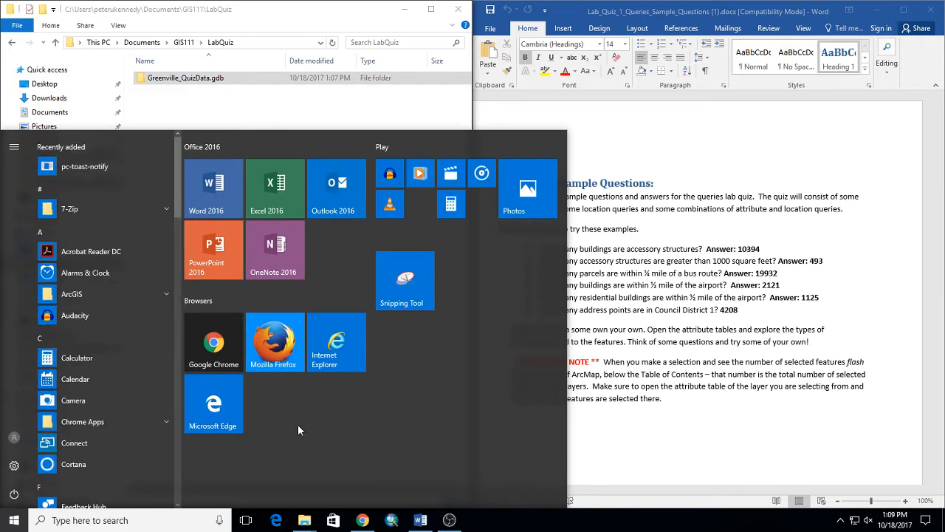
left_click(92, 296)
left_click(95, 313)
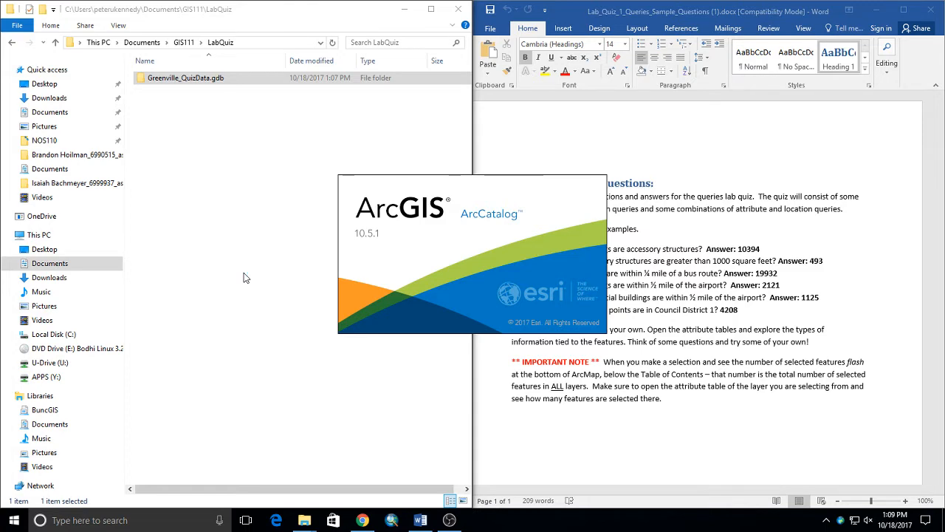
key("super+Right")
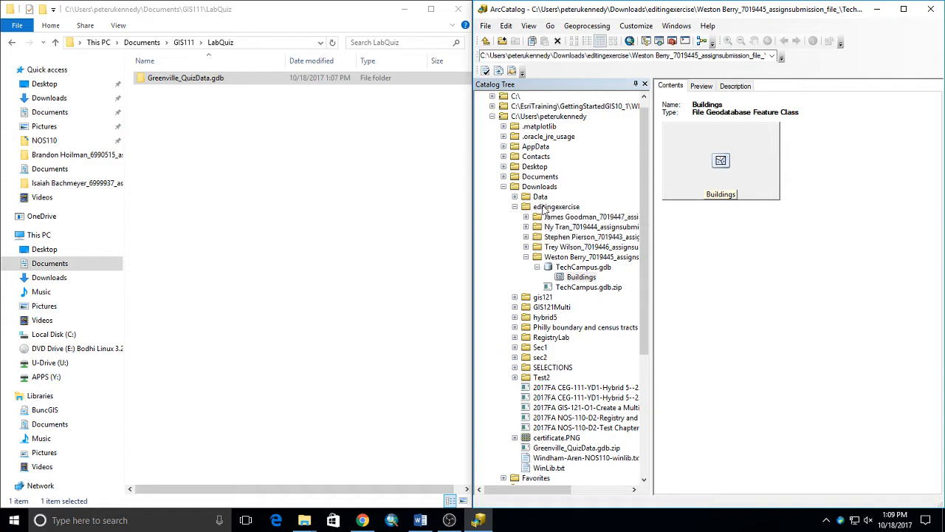
Collapse the expanded Downloads tree and browse the Documents connection to GIS111\LabQuiz\Greenville_QuizData.gdb to view its feature classes
left_click(505, 187)
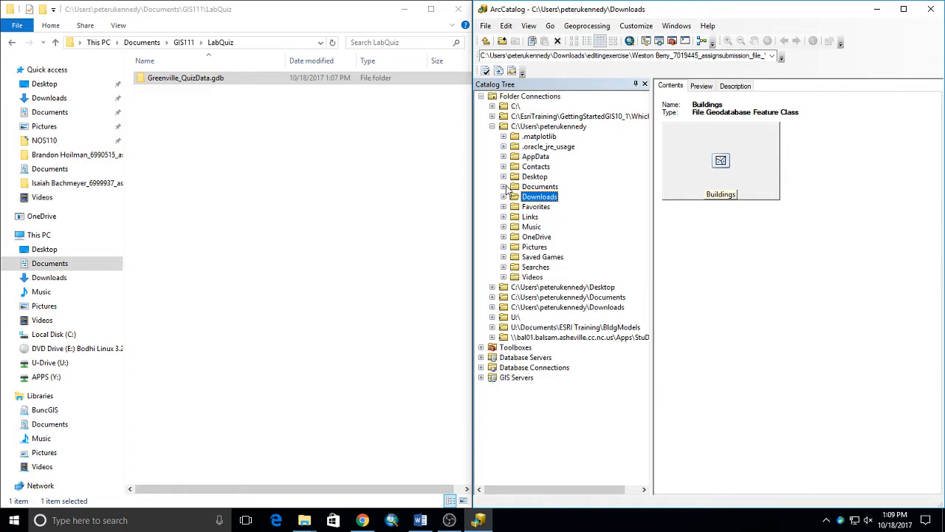
left_click(493, 126)
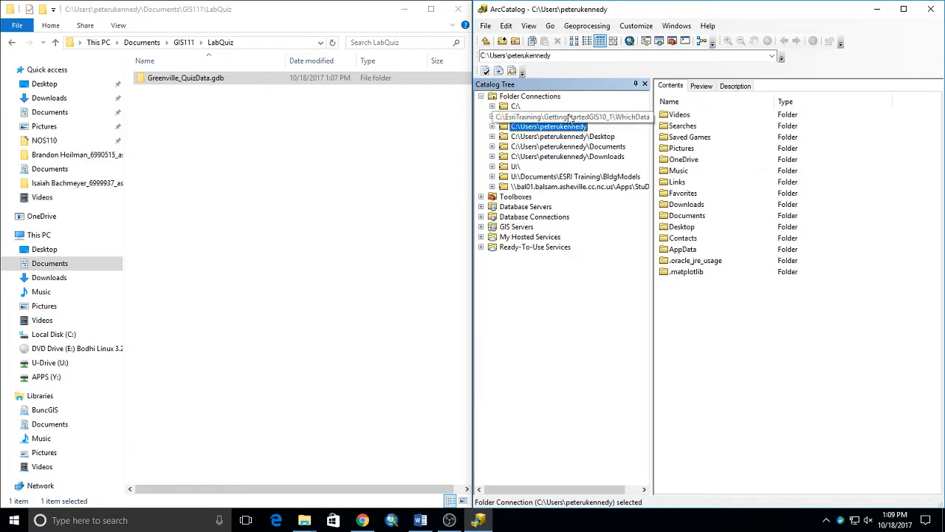
double_click(595, 147)
double_click(535, 189)
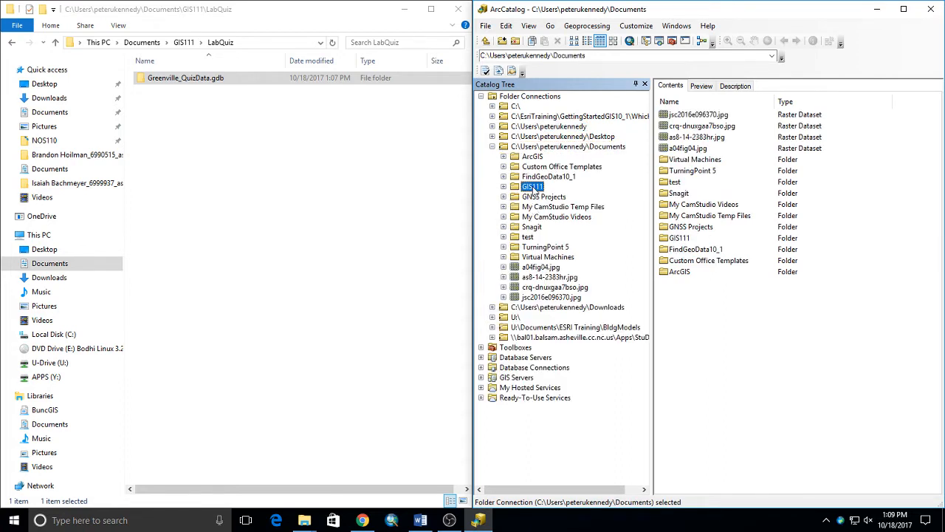
left_click(540, 197)
double_click(540, 198)
left_click(552, 208)
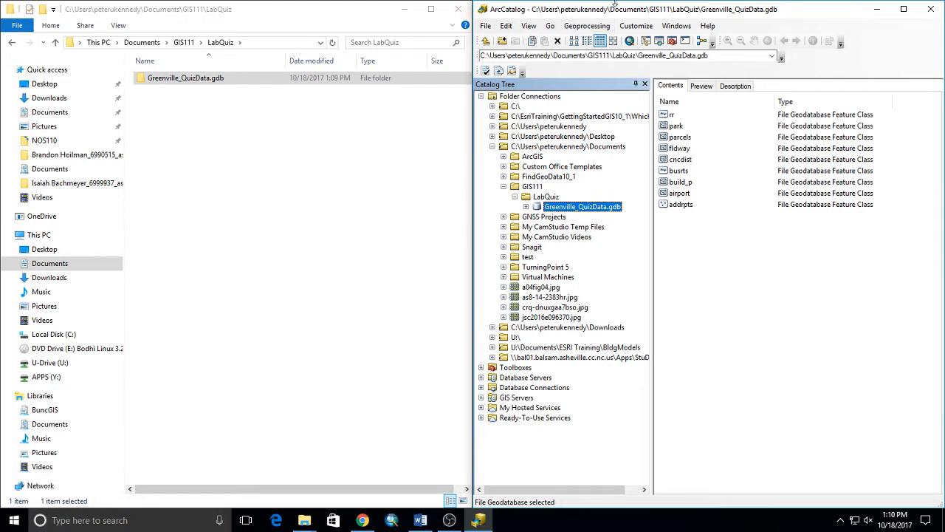
Launch ArcMap from ArcCatalog with a blank map, and select the build_p feature class in ArcCatalog
left_click(629, 41)
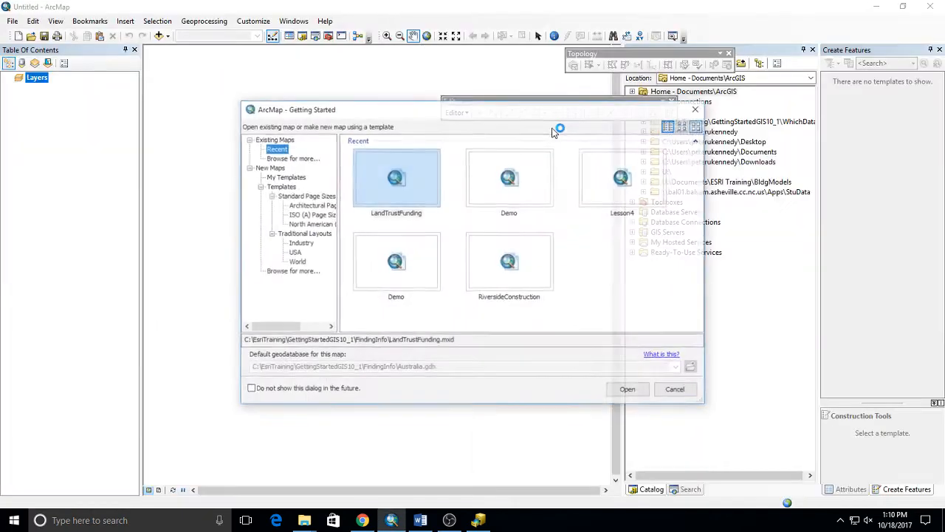
key("Escape")
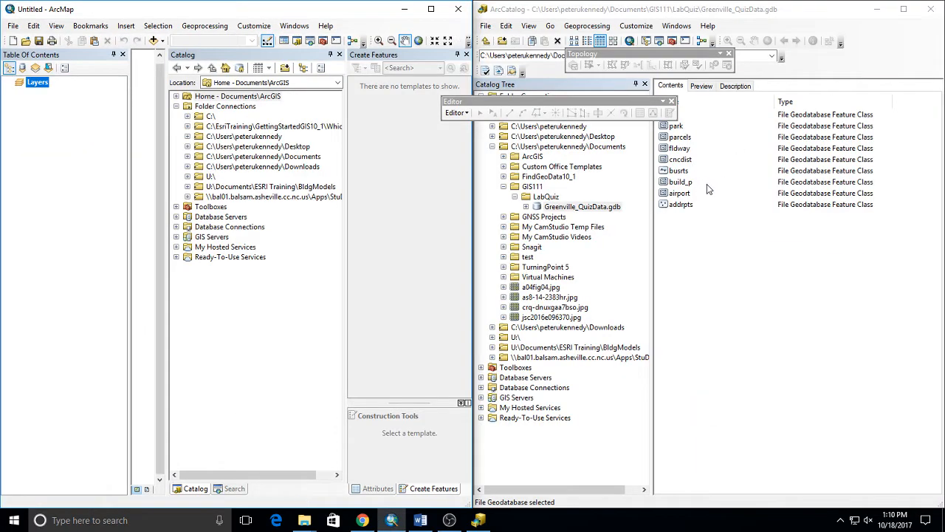
left_click(694, 185)
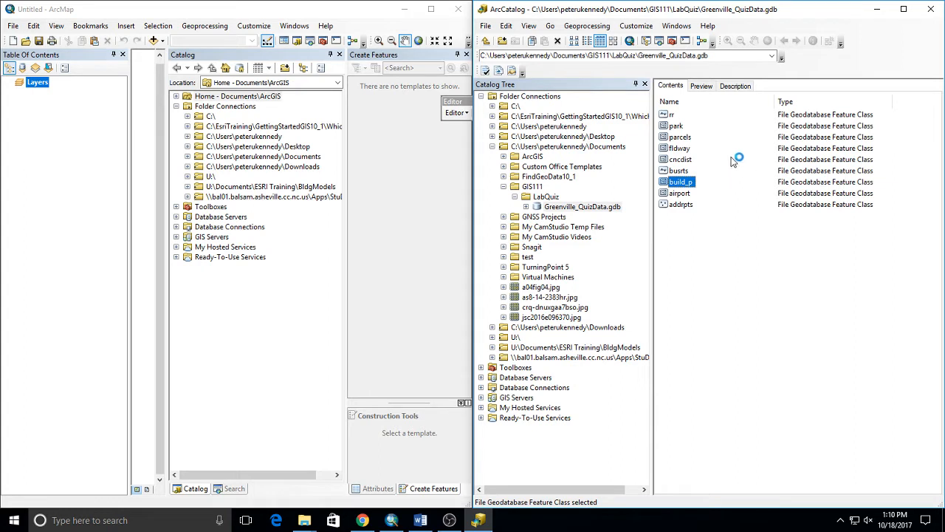
Close ArcMap's Create Features and Attributes panes and the ArcCatalog window, and narrow the Catalog pane to enlarge the map area
left_click(466, 55)
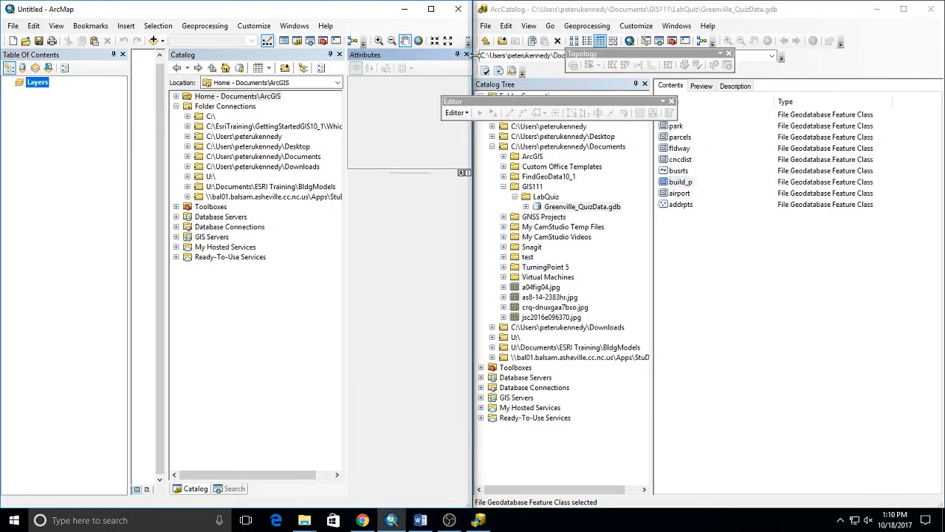
left_click(466, 55)
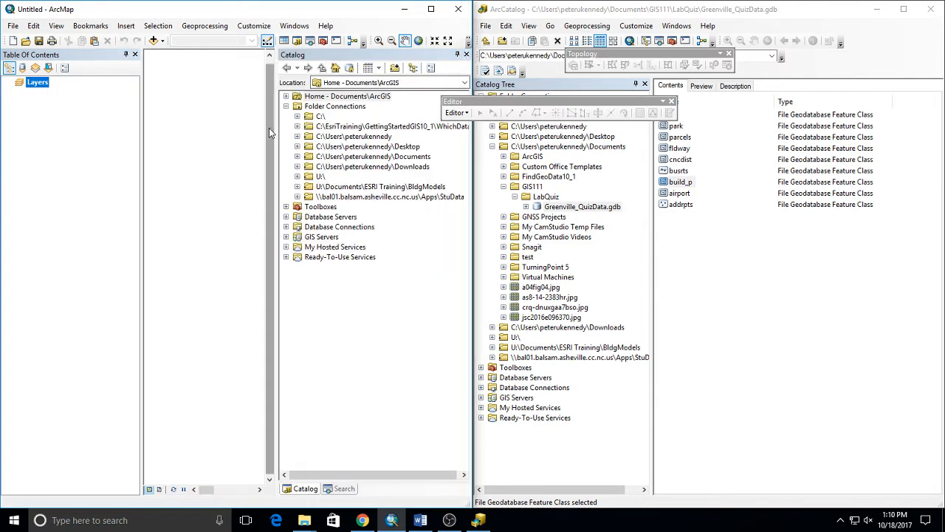
left_click_drag(357, 155, 433, 159)
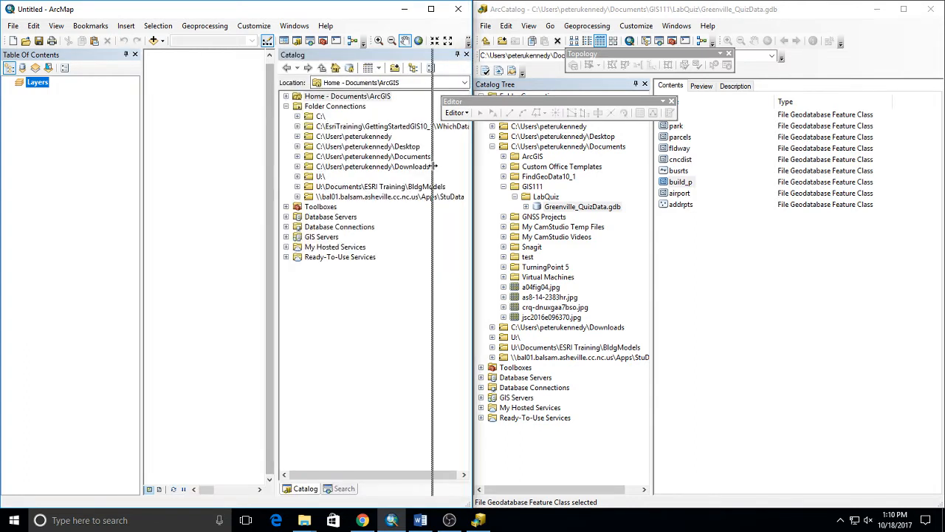
left_click(934, 9)
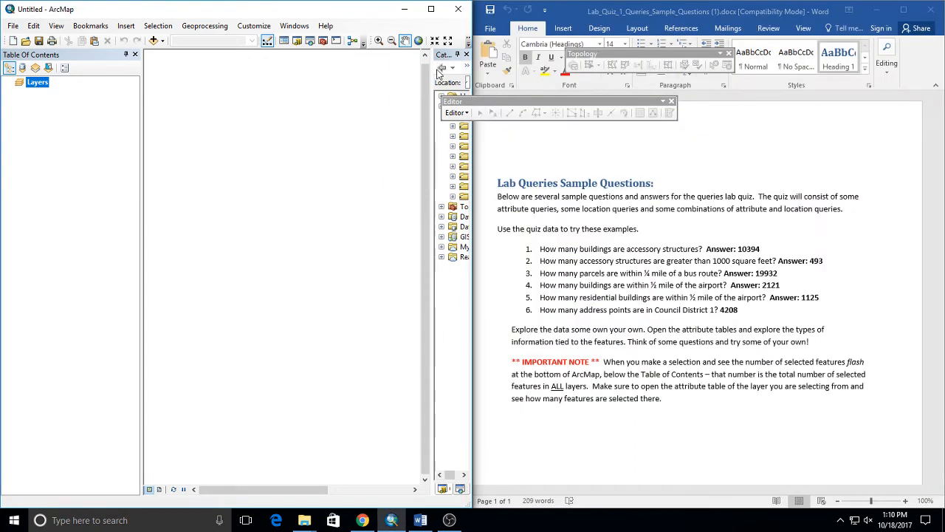
left_click_drag(433, 73, 392, 80)
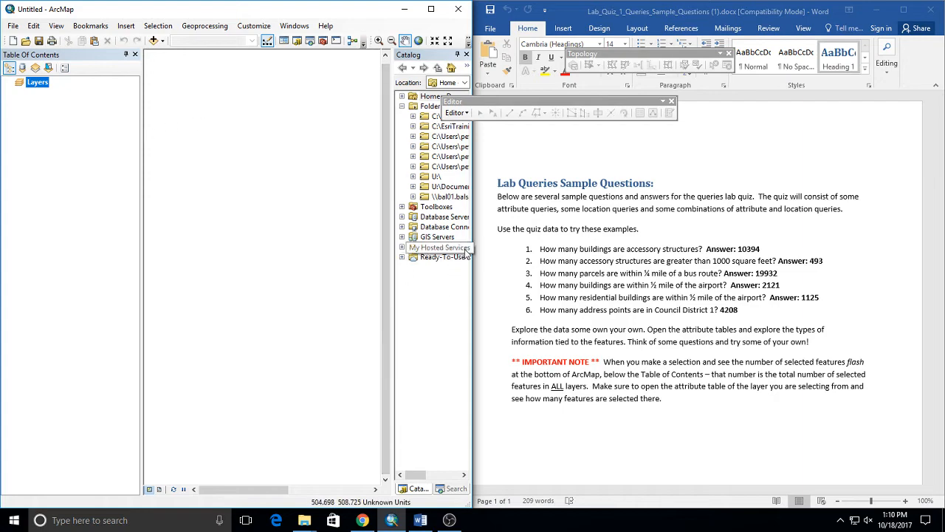
Widen the ArcMap window beside the Word document, keeping the questions in view, and close the floating Editor toolbar
left_click_drag(472, 250, 659, 251)
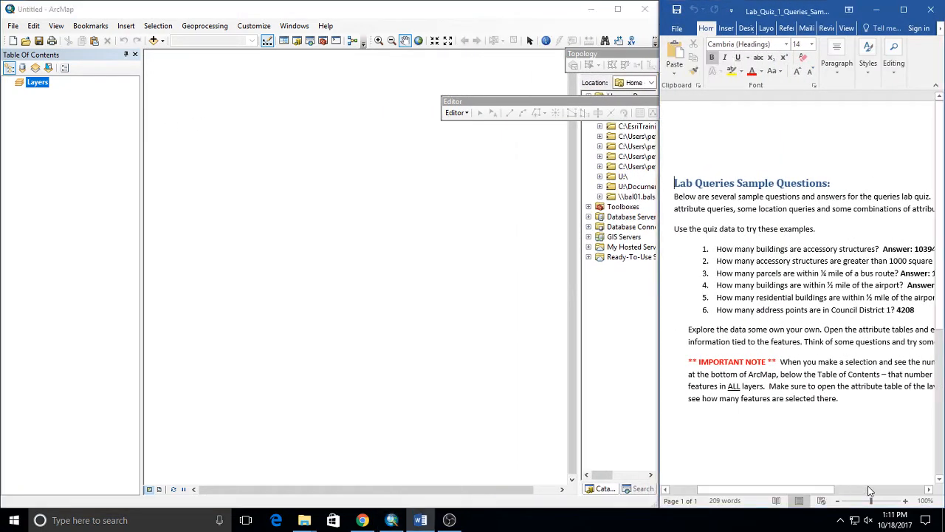
left_click_drag(822, 488, 842, 490)
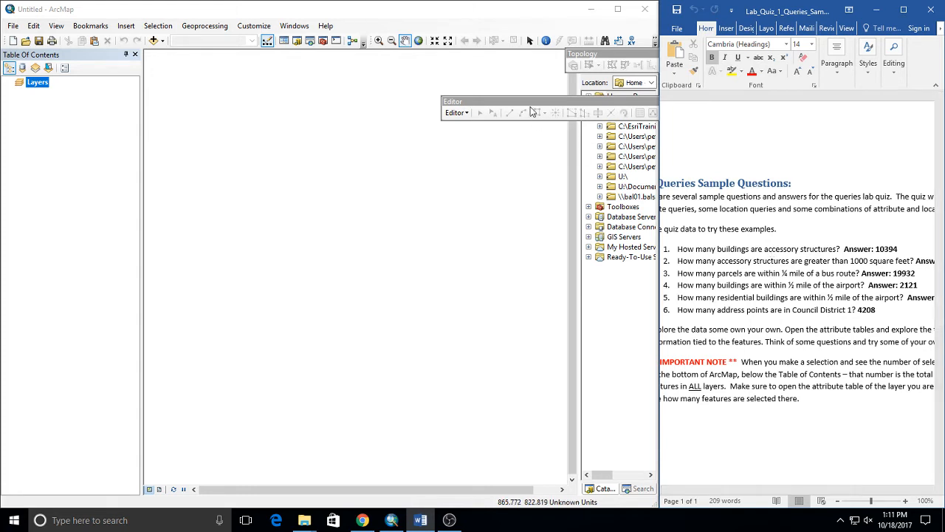
left_click_drag(543, 106, 430, 25)
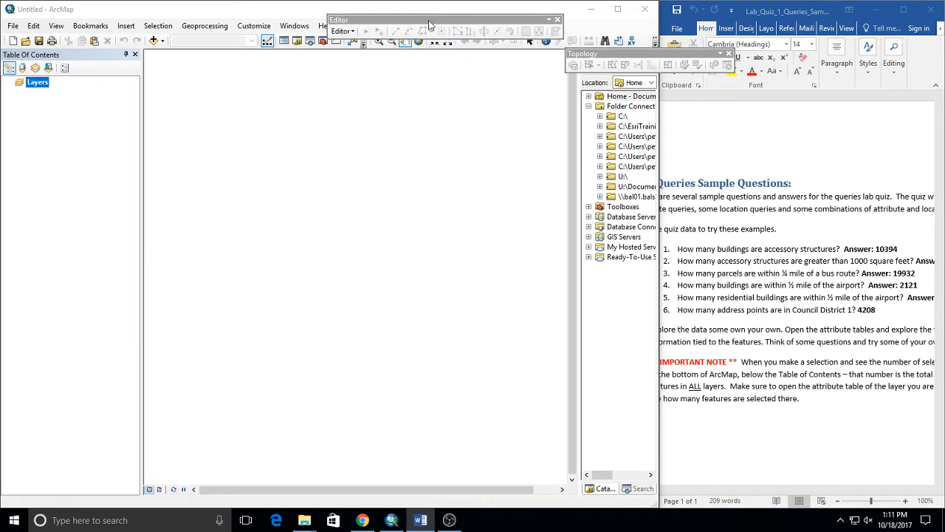
left_click(557, 19)
Widen the Catalog pane and add build_p from Documents\GIS111\LabQuiz\Greenville_QuizData.gdb to the map
left_click(635, 136)
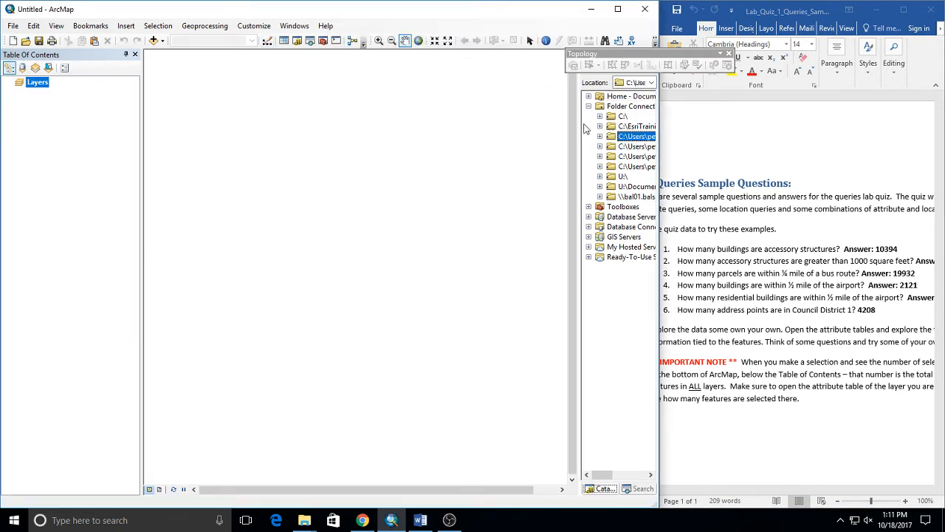
left_click_drag(580, 127, 515, 133)
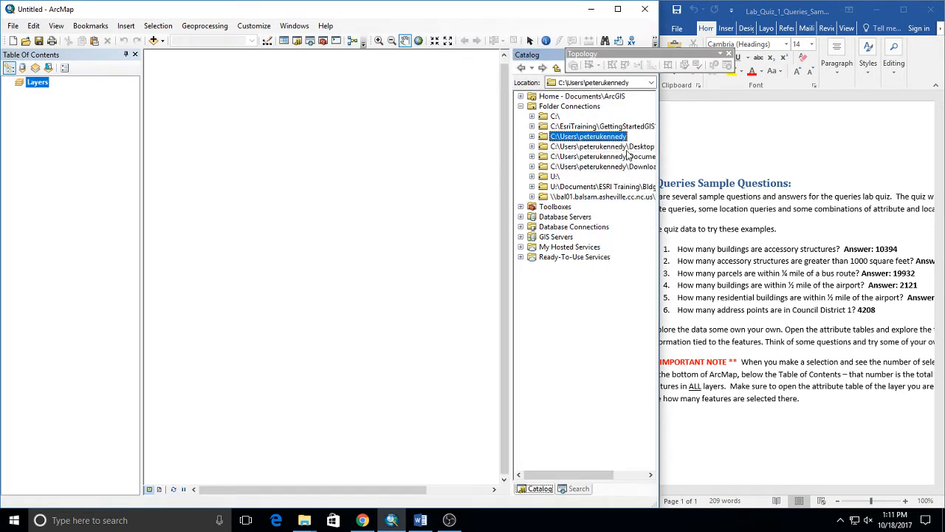
double_click(628, 157)
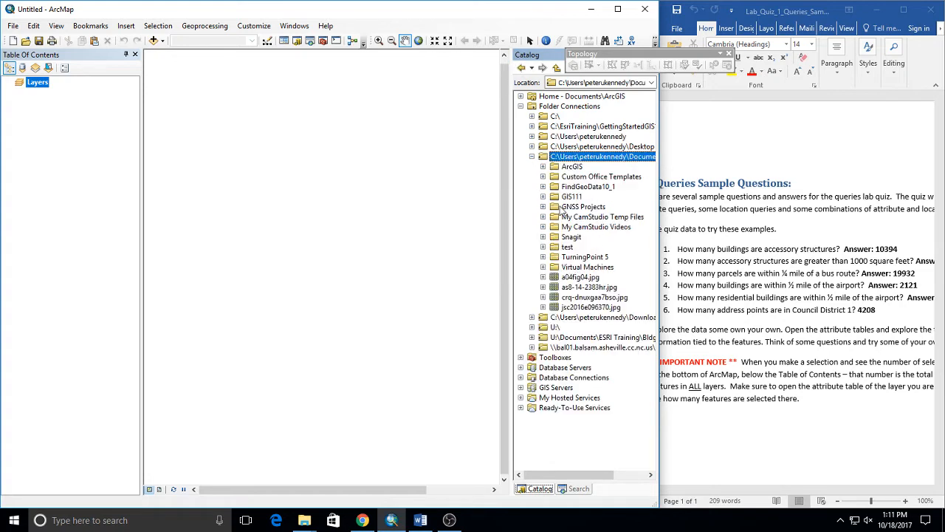
double_click(577, 197)
double_click(585, 206)
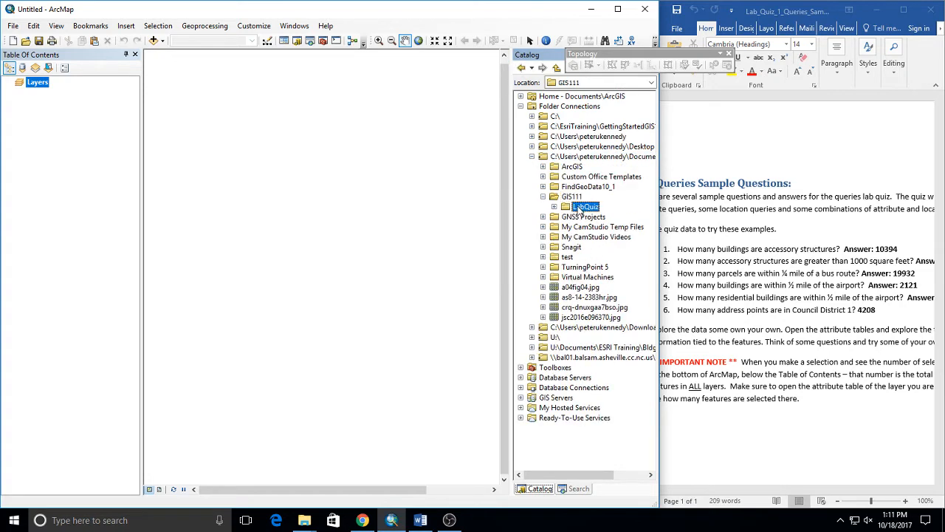
double_click(604, 217)
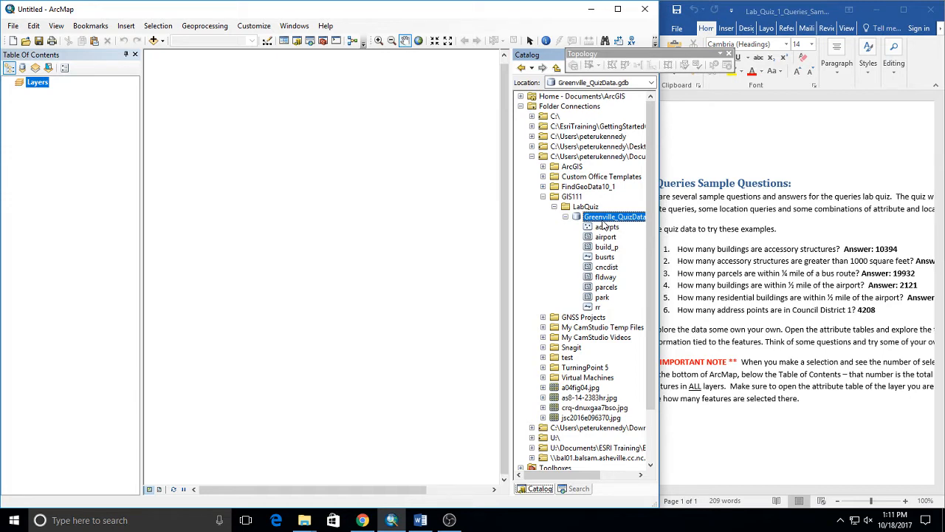
left_click_drag(607, 247, 345, 222)
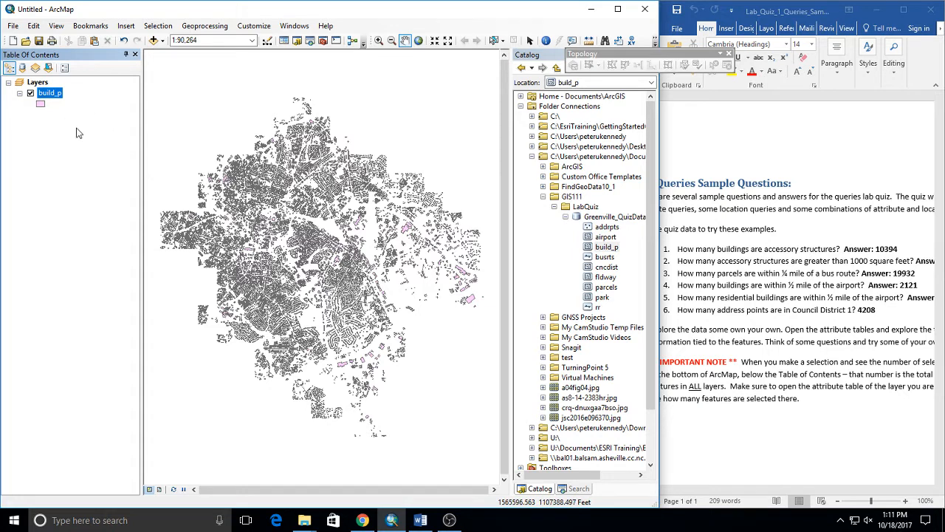
Open the build_p attribute table, clear of the Word document, and examine the Use field for accessory structures
left_click(61, 94)
right_click(52, 93)
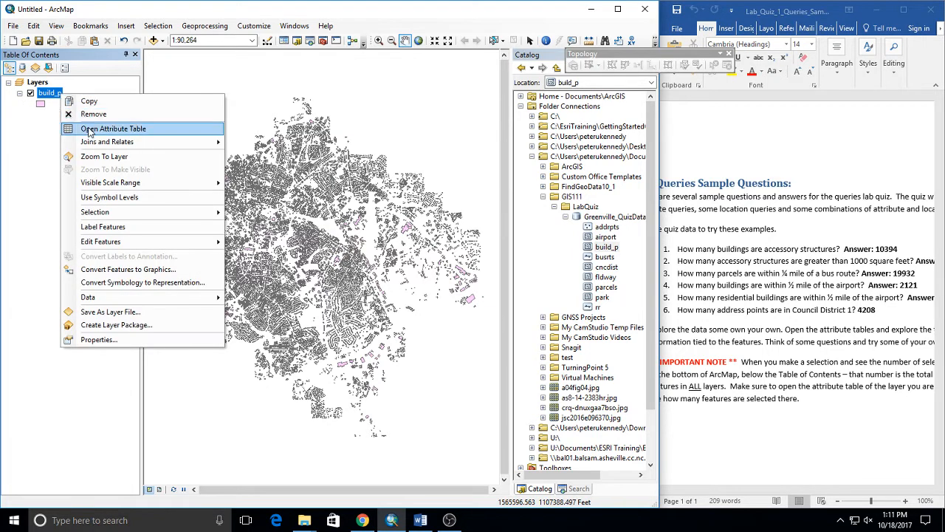
left_click(111, 126)
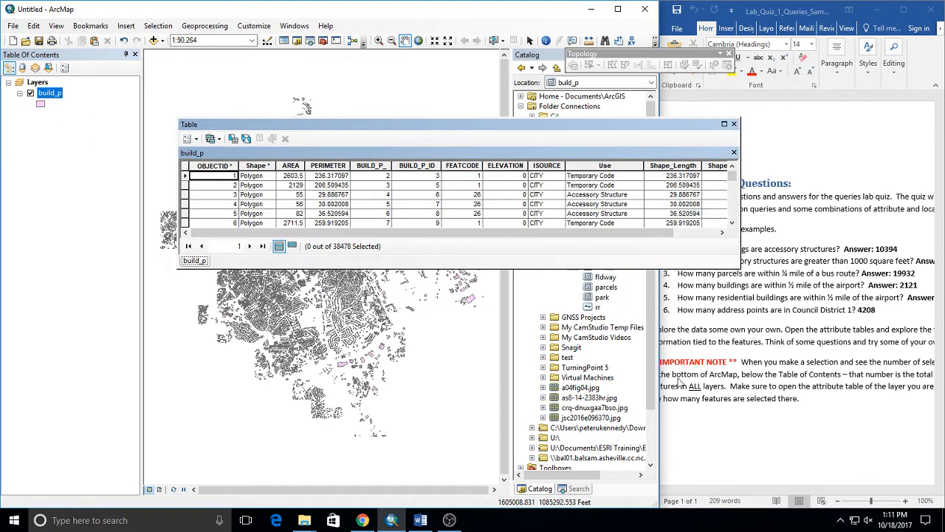
left_click(596, 166)
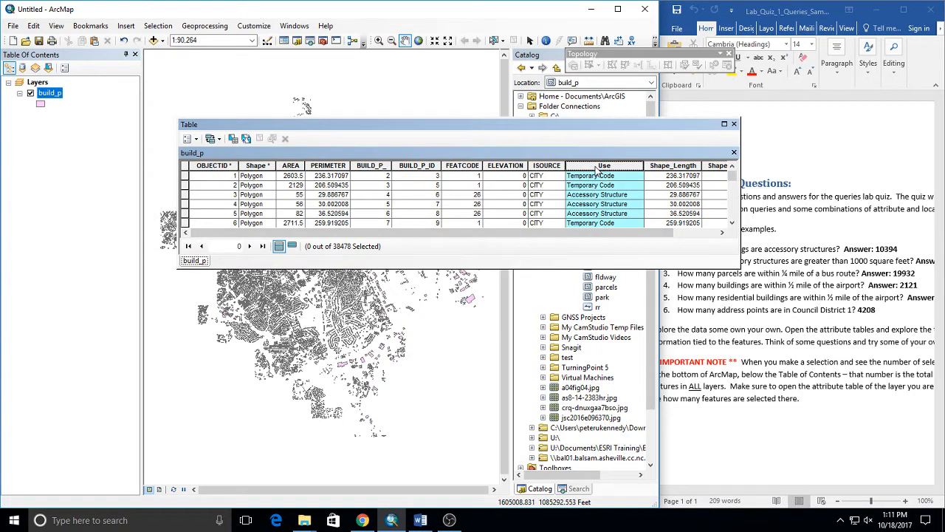
left_click_drag(627, 125, 489, 86)
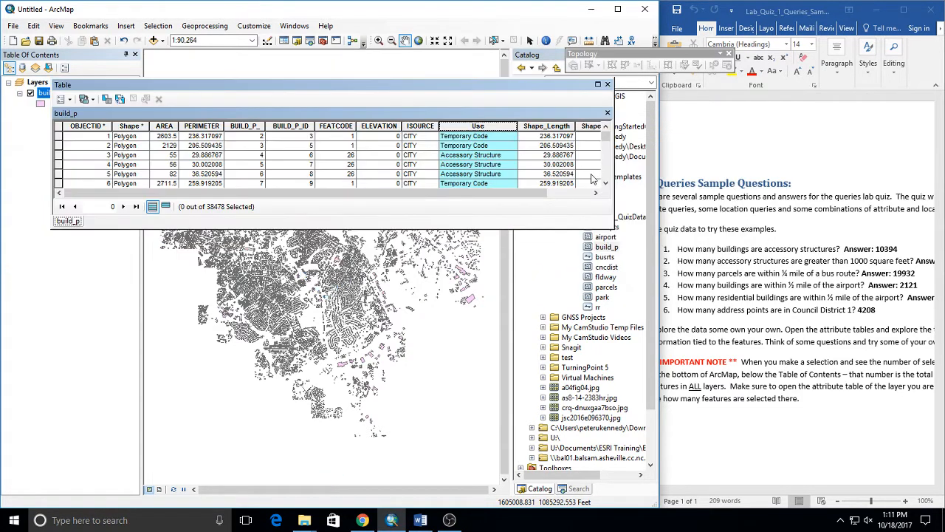
left_click(487, 156)
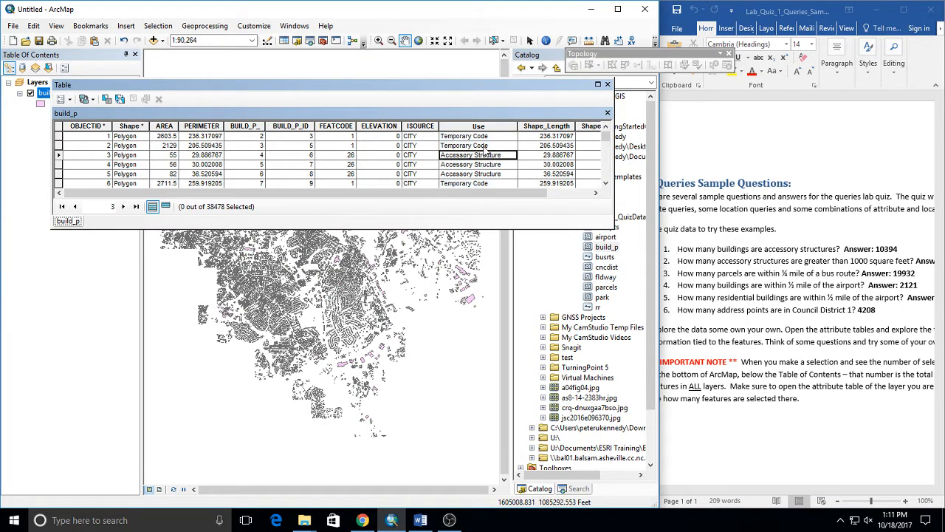
Examine the Use values further down the build_p attribute table and close the table
left_click(483, 146)
left_click_drag(606, 137, 611, 157)
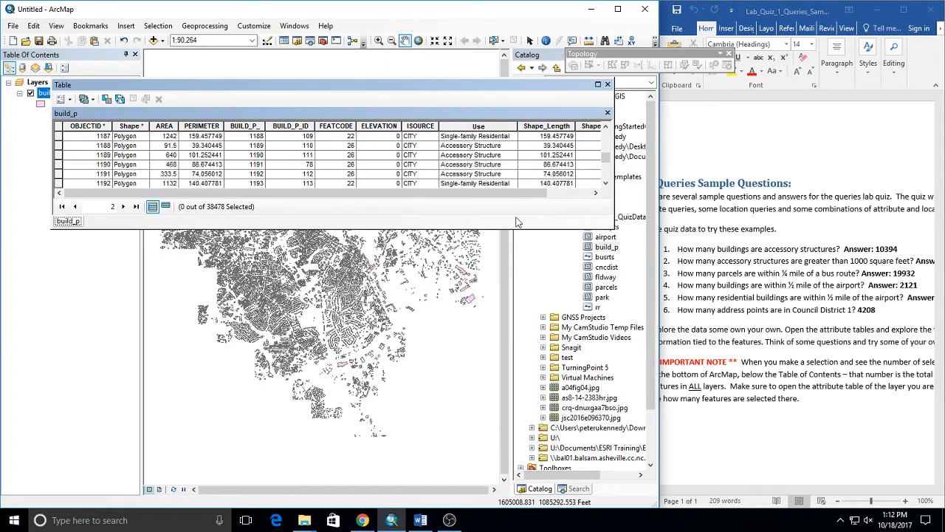
left_click_drag(443, 99, 463, 141)
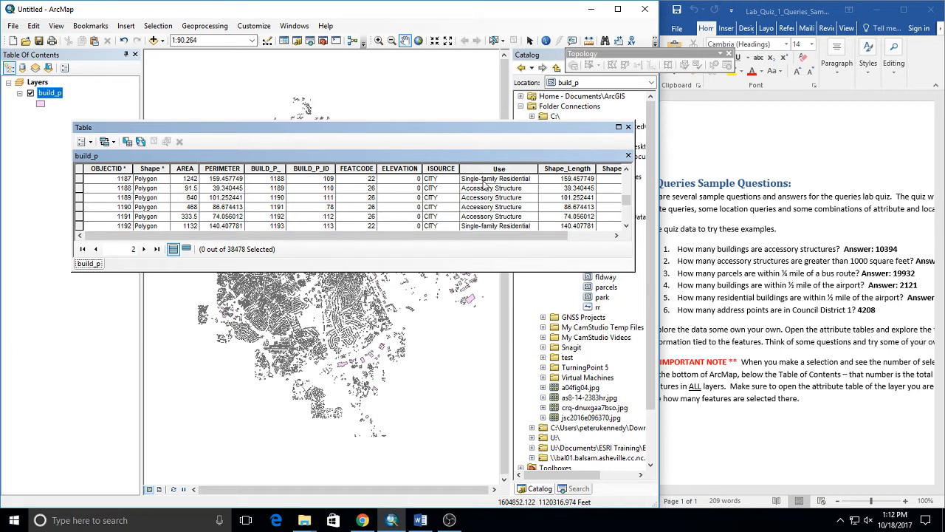
left_click(628, 127)
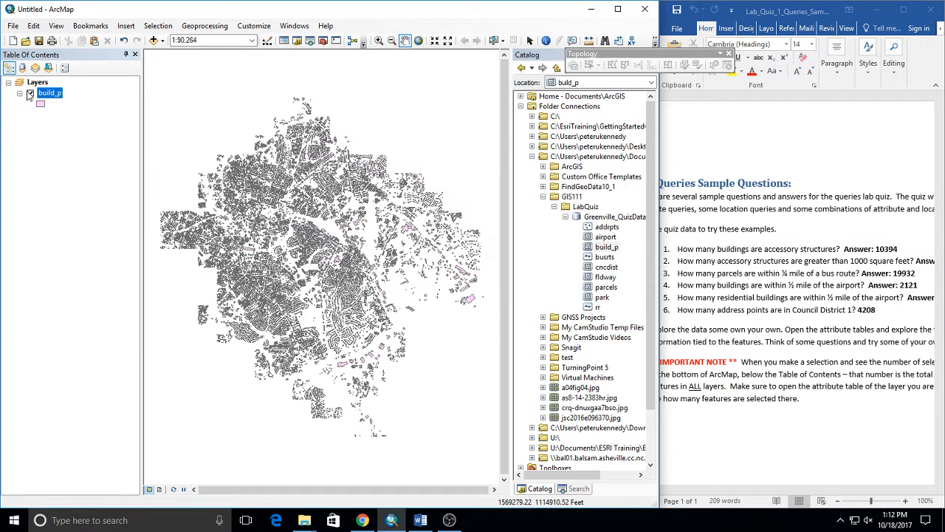
Symbolize build_p by unique values of the Use field with all values added, reviewing the feature count of each category before applying
double_click(44, 94)
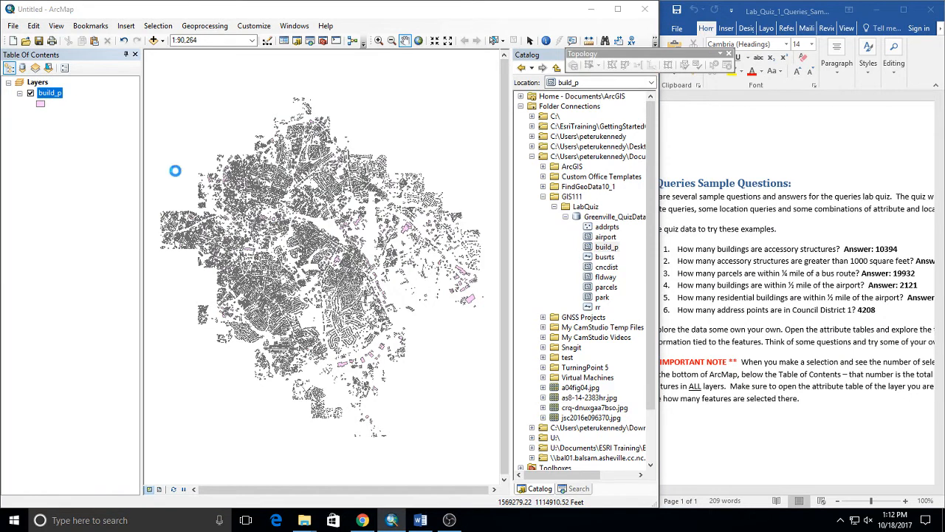
left_click(172, 181)
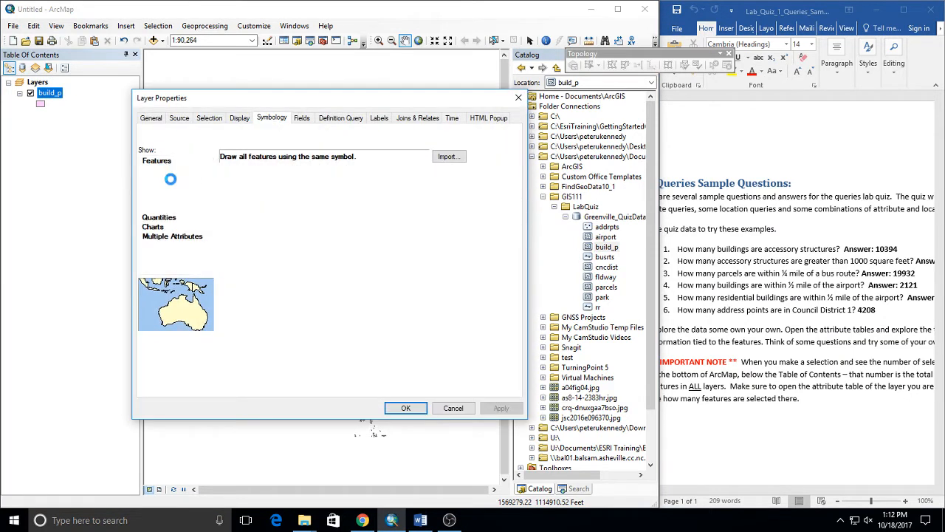
left_click(247, 181)
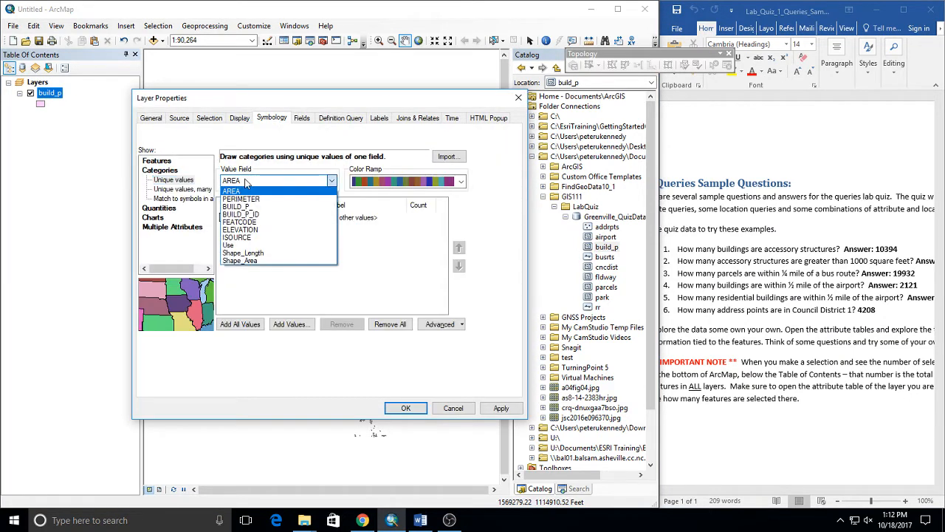
left_click(244, 246)
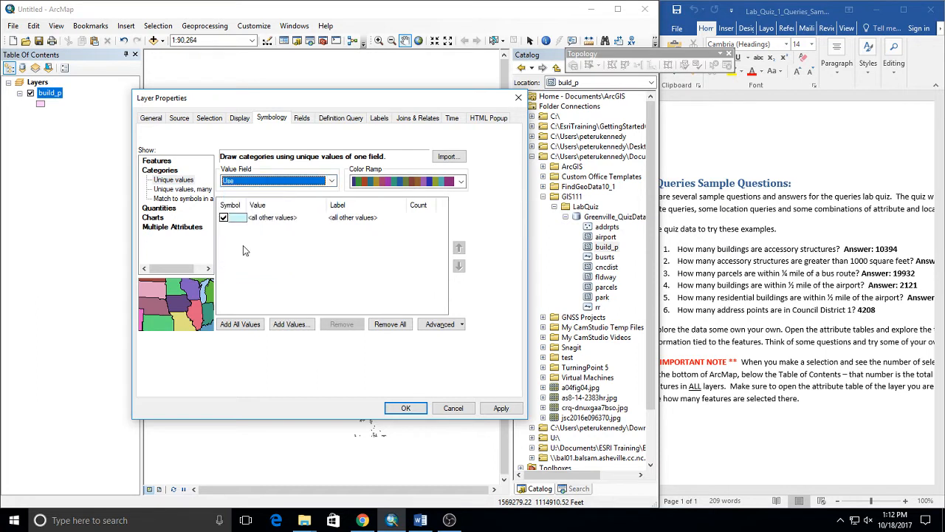
left_click(238, 324)
scroll(270, 257, "down", 1)
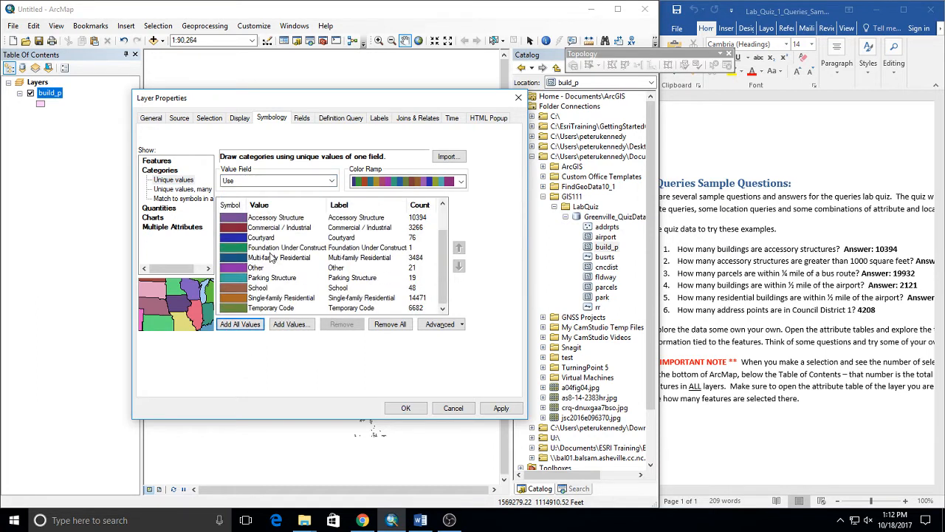
scroll(271, 252, "up", 1)
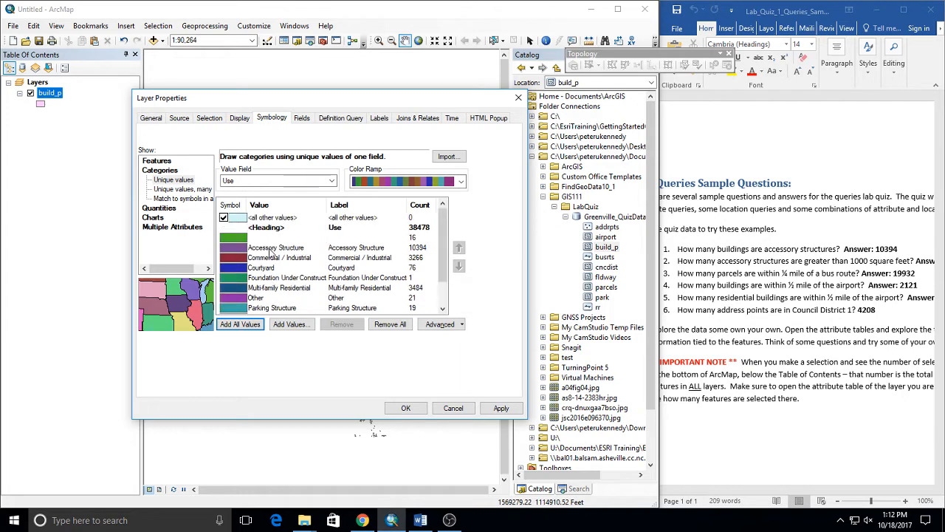
scroll(271, 252, "down", 1)
scroll(271, 255, "up", 1)
scroll(270, 259, "down", 1)
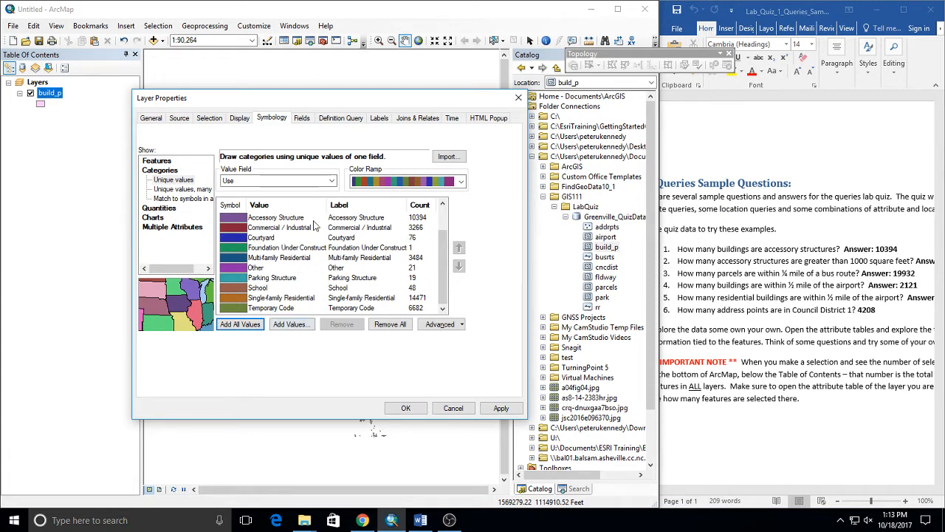
left_click(412, 412)
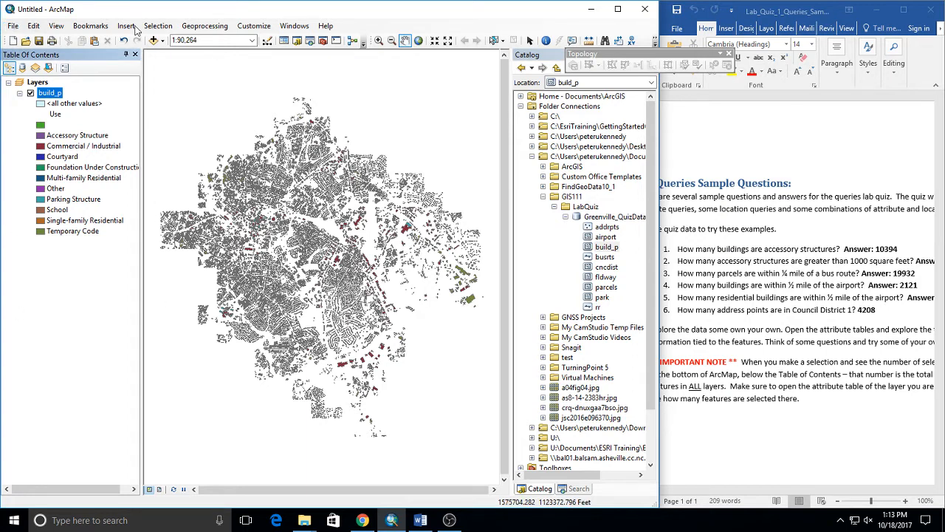
Build a Select By Attributes query on build_p that creates a new selection where Use = 'Accessory Structure'
left_click(158, 28)
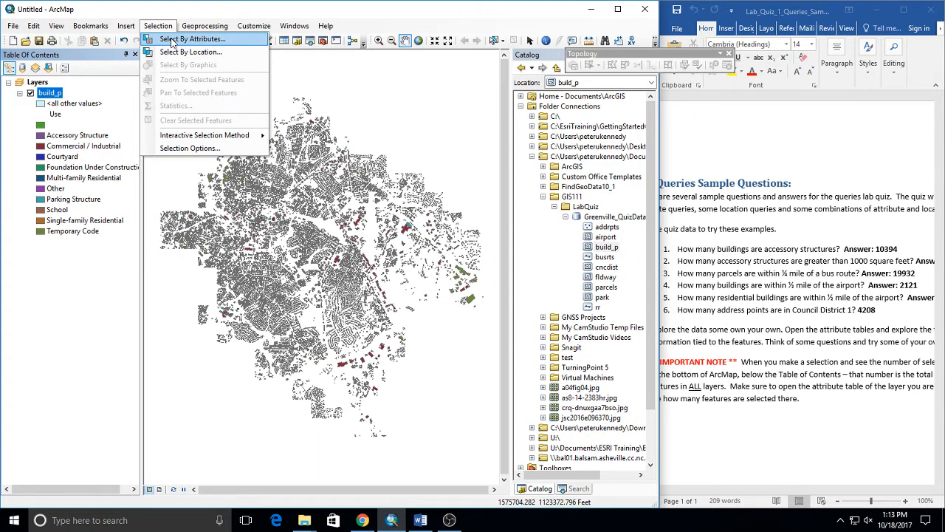
left_click(172, 40)
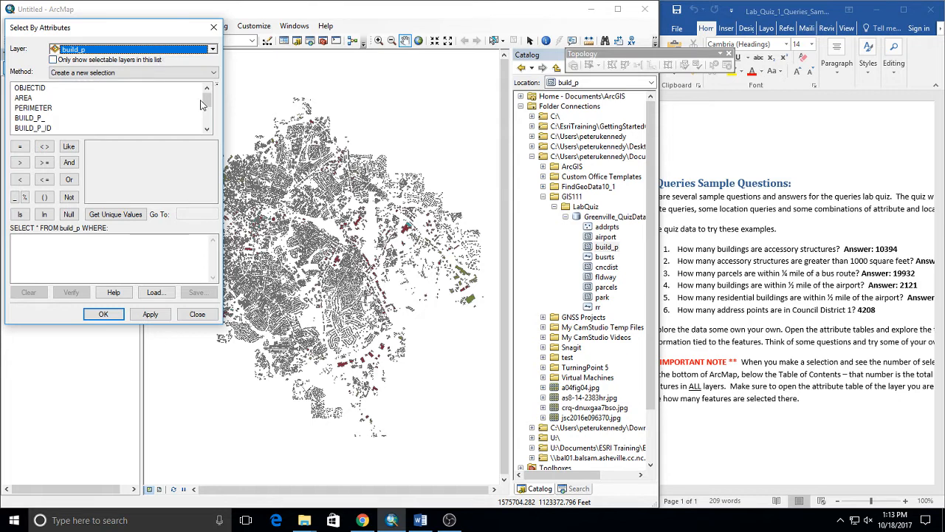
left_click_drag(207, 99, 209, 116)
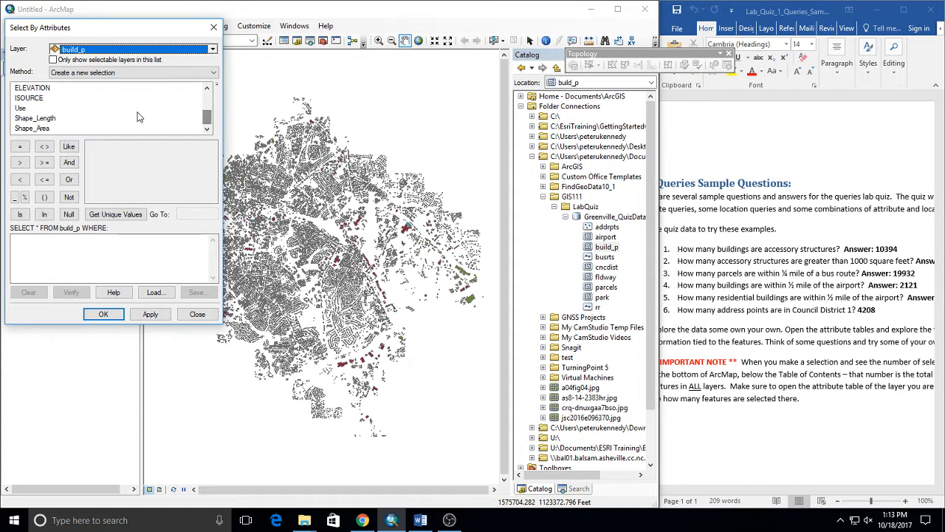
double_click(21, 108)
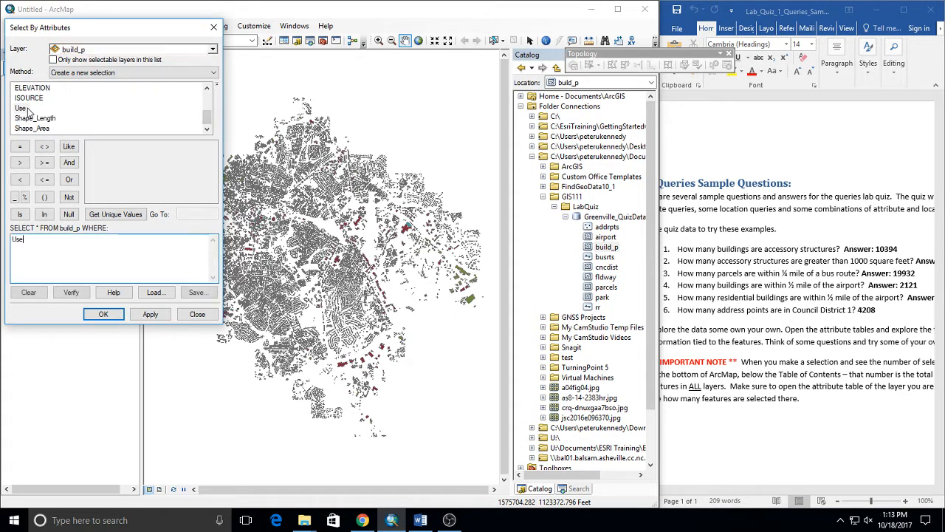
left_click(20, 146)
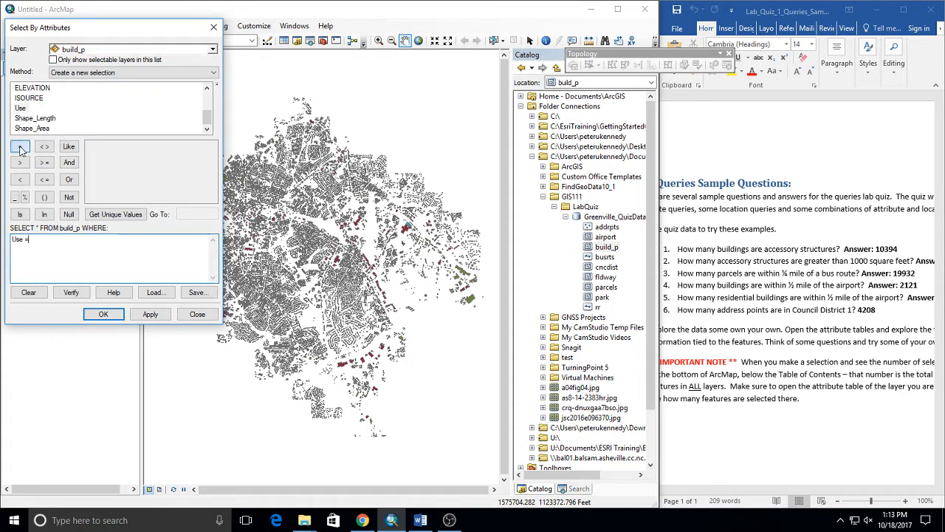
left_click(109, 214)
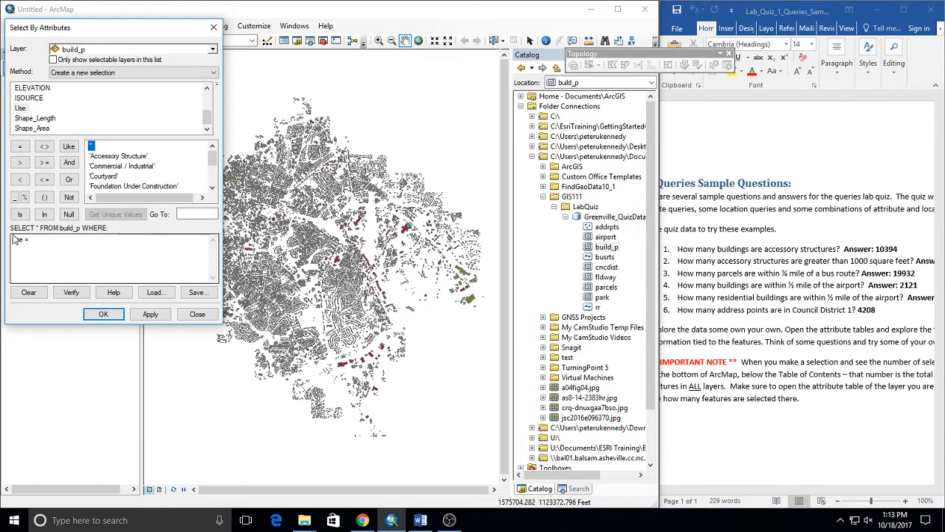
left_click(118, 158)
double_click(117, 158)
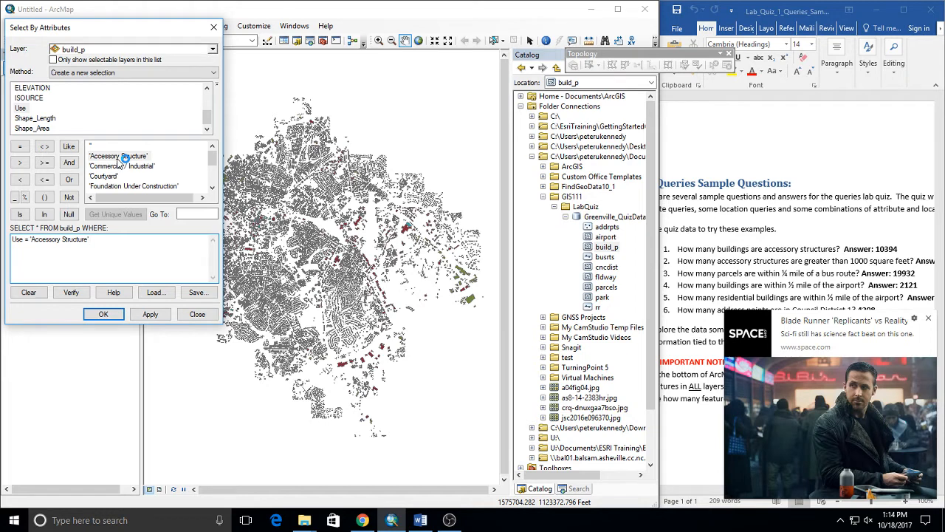
Dismiss the web notification, apply the accessory structure query to build_p, and close the query dialog
left_click(928, 318)
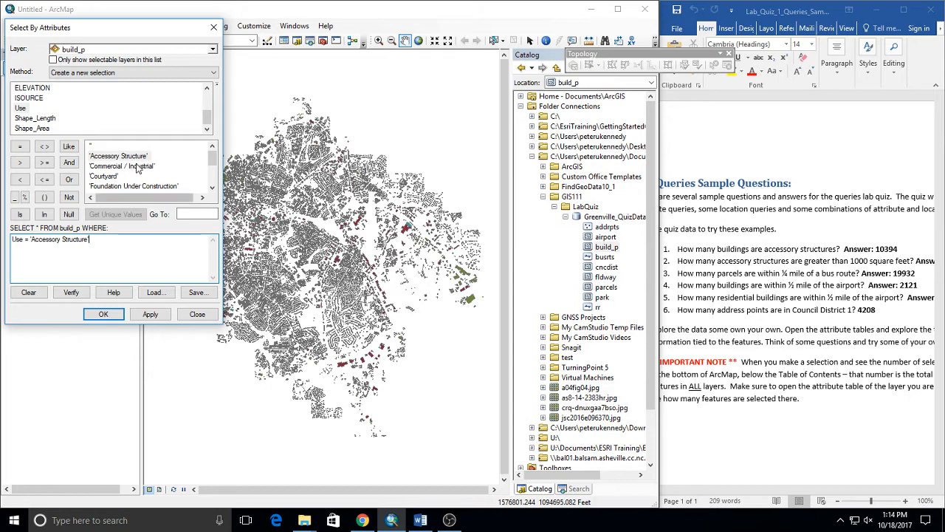
left_click(149, 318)
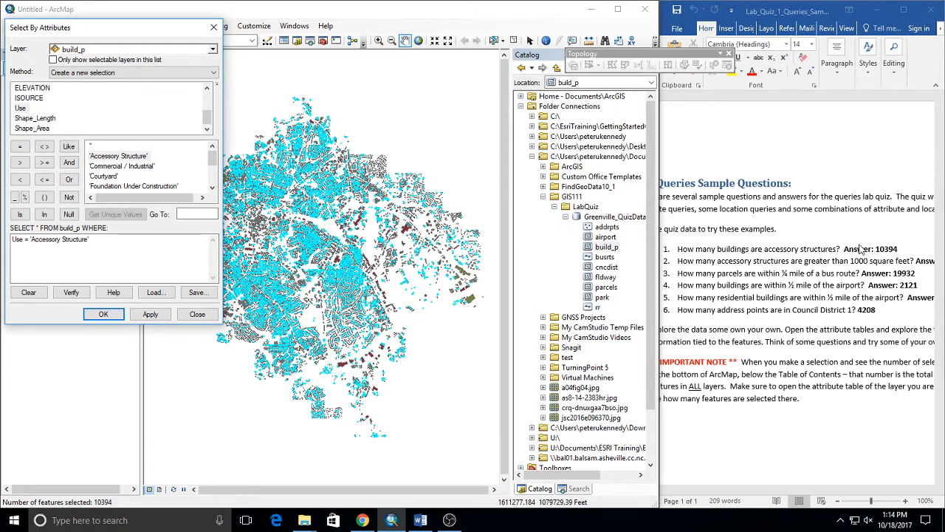
left_click(213, 27)
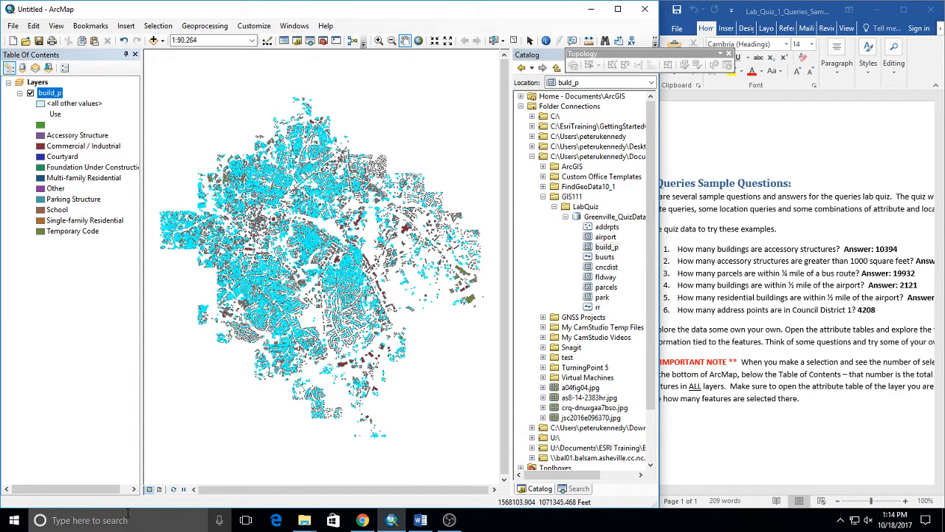
Check the selection on the map and in the layer list sorted by selection, and return to the drawing-order list
scroll(152, 483, "down", 1)
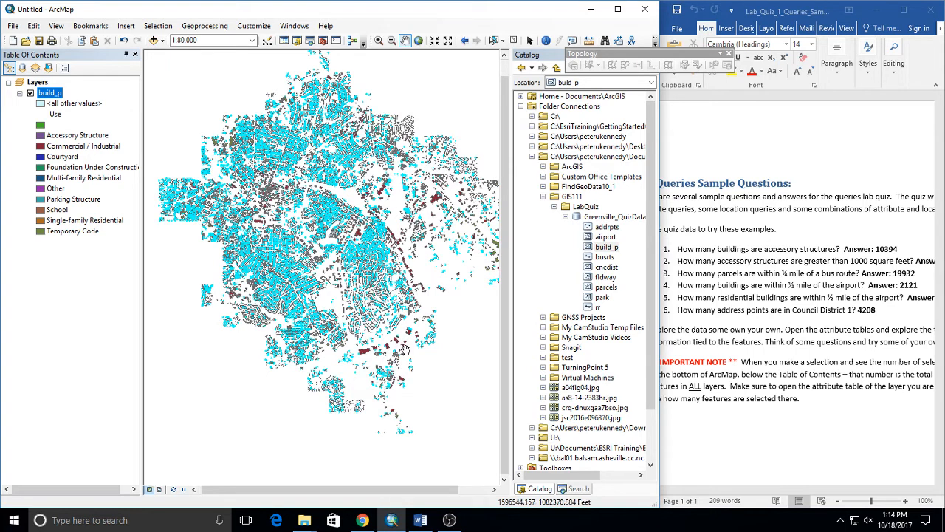
left_click(49, 68)
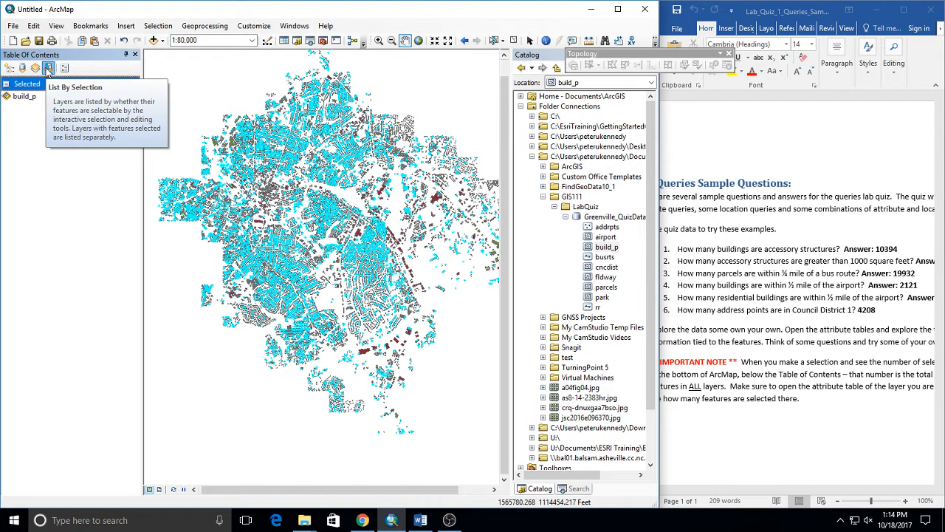
left_click(9, 68)
Open the build_p attribute table and examine the highlighted accessory structure records and the selected record count
left_click(48, 93)
right_click(49, 93)
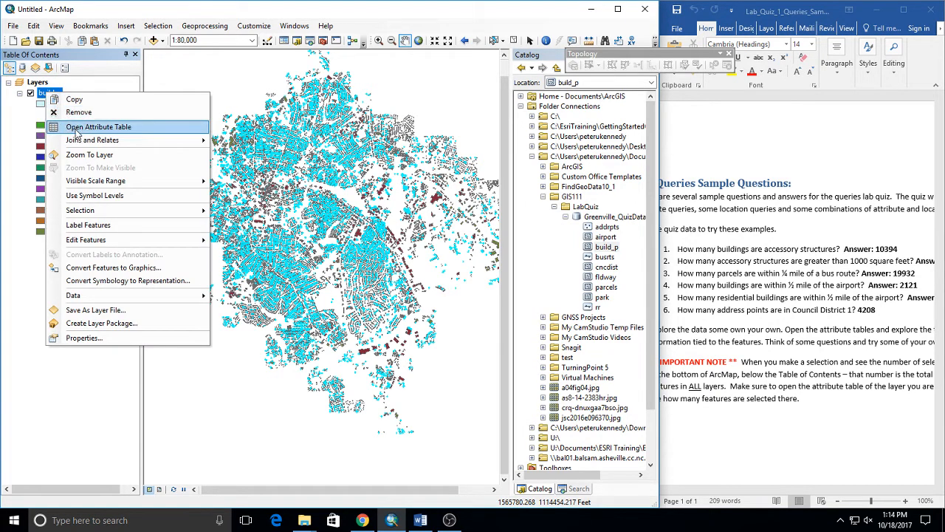
left_click(74, 127)
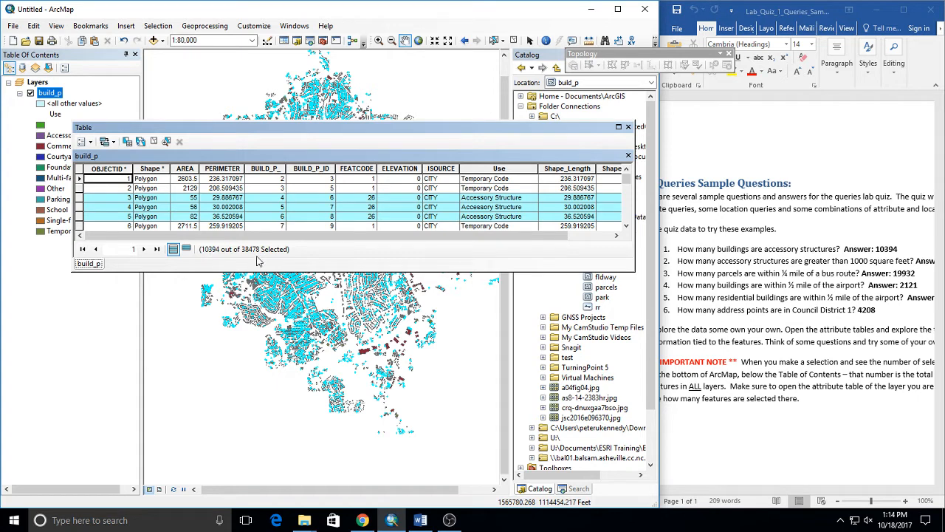
scroll(570, 191, "down", 3)
scroll(570, 192, "up", 3)
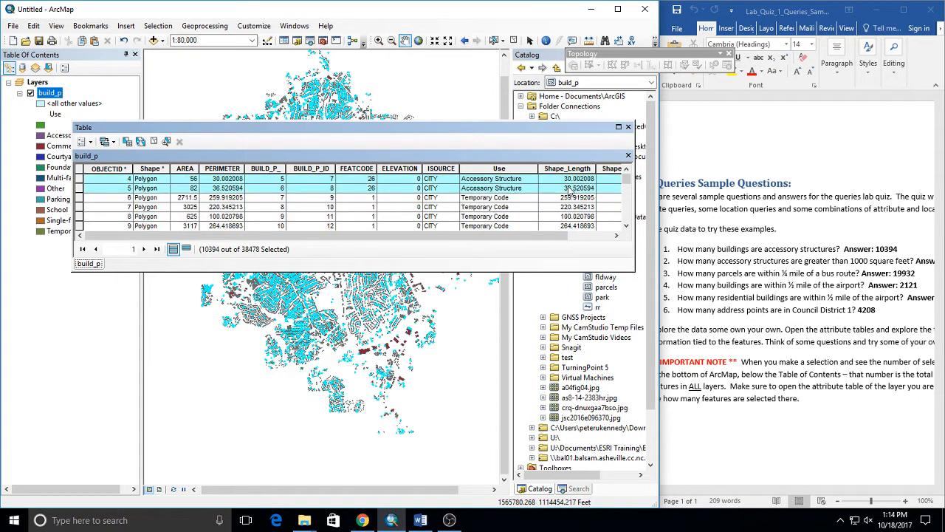
scroll(570, 192, "down", 5)
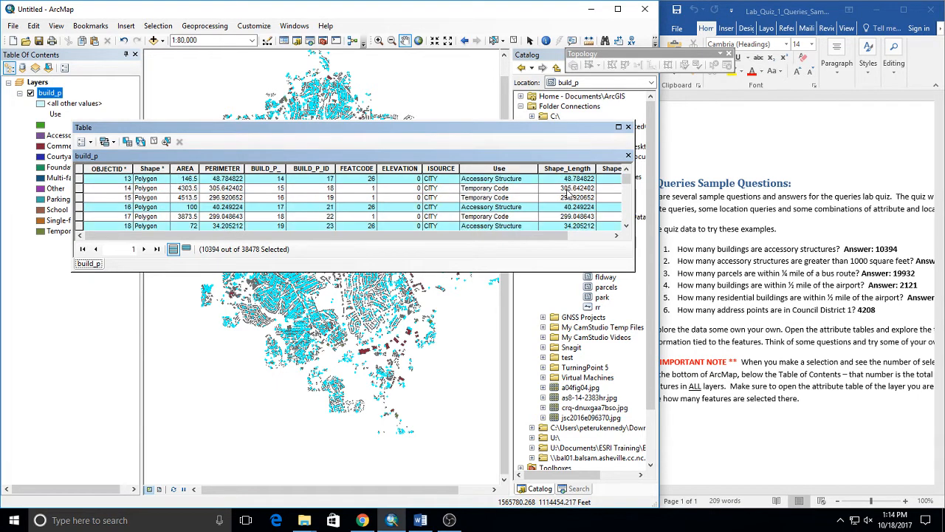
scroll(567, 192, "up", 2)
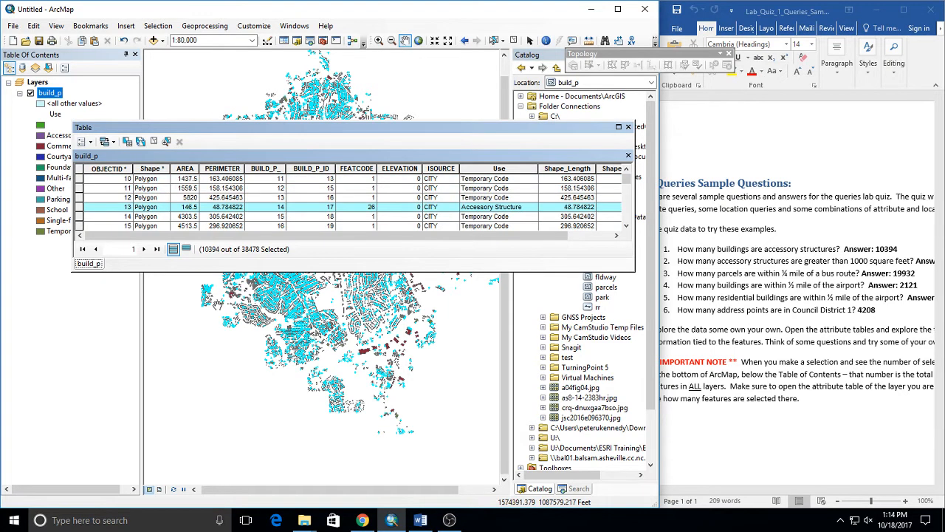
Show only the selected records in the build_p table, look through them, and close the table
left_click(186, 249)
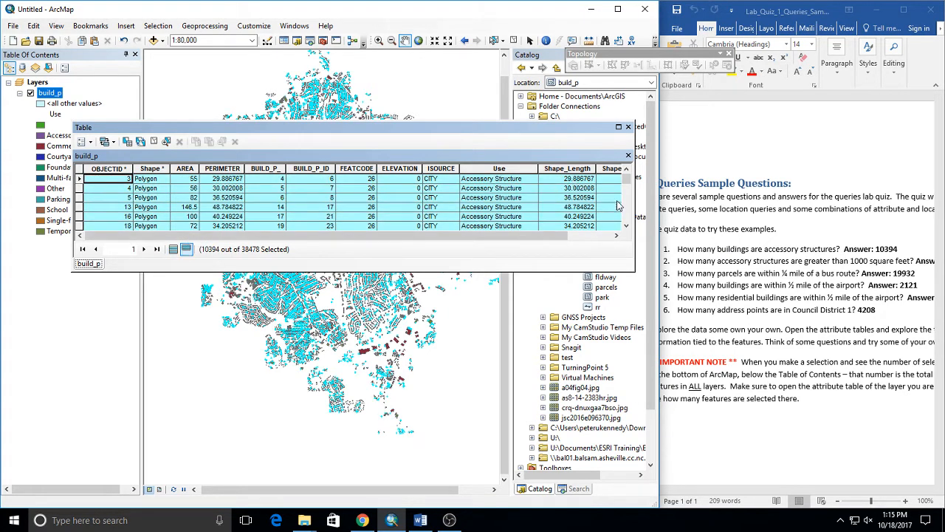
left_click_drag(627, 183, 618, 138)
left_click(627, 127)
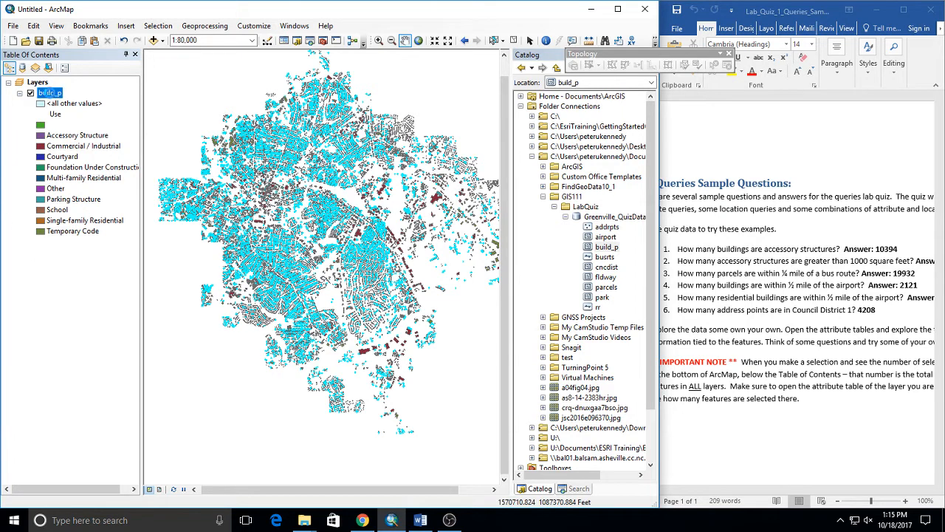
Open the build_p attribute table
double_click(50, 94, "ctrl")
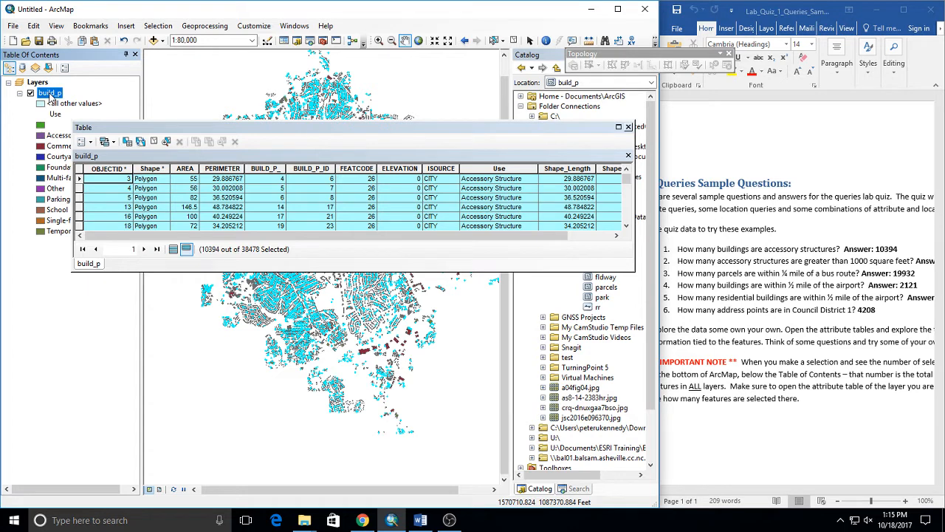
left_click(88, 142)
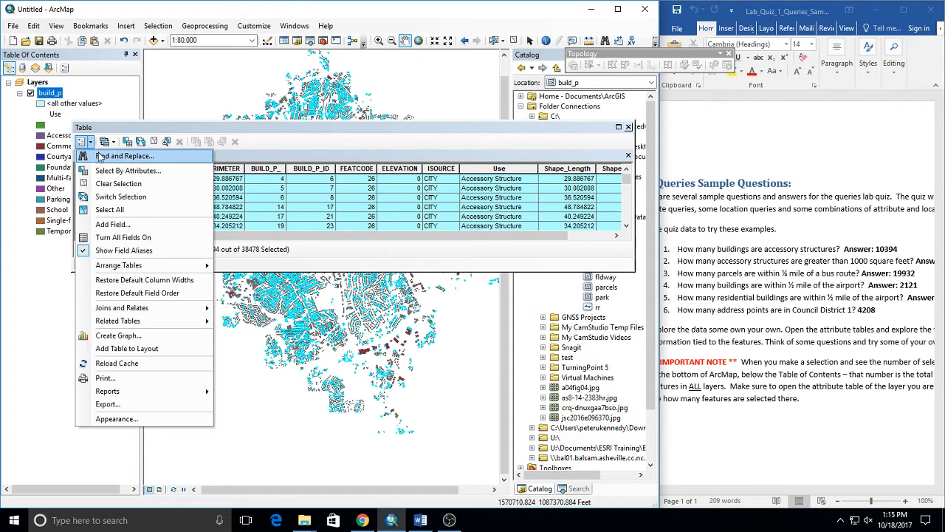
left_click(107, 172)
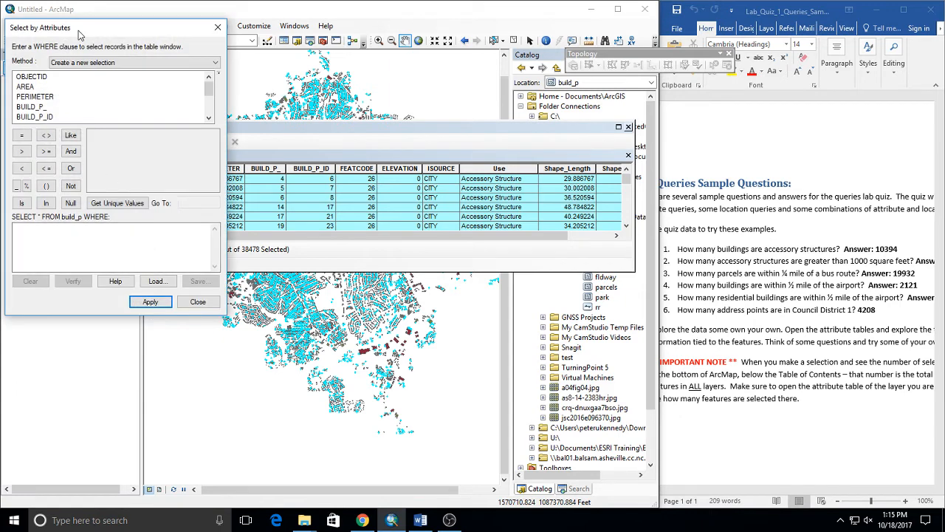
left_click_drag(83, 12, 516, 189)
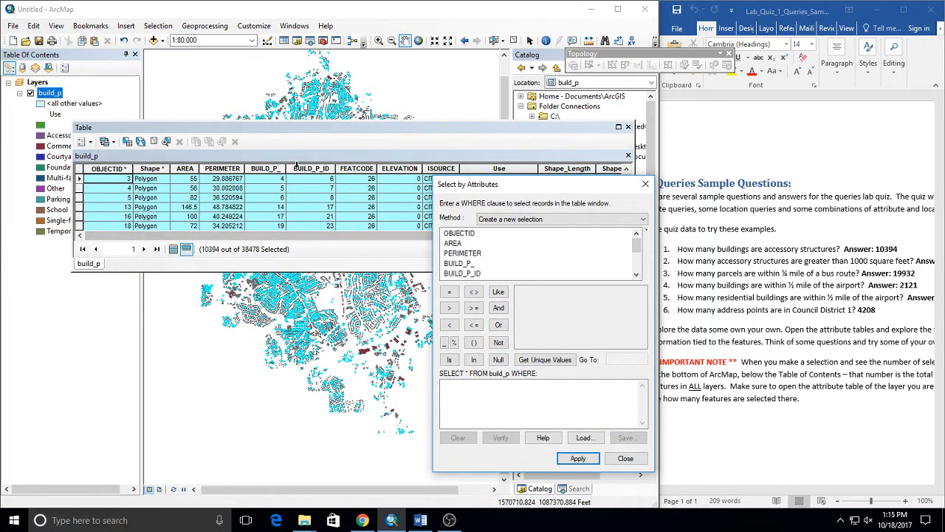
left_click(522, 219)
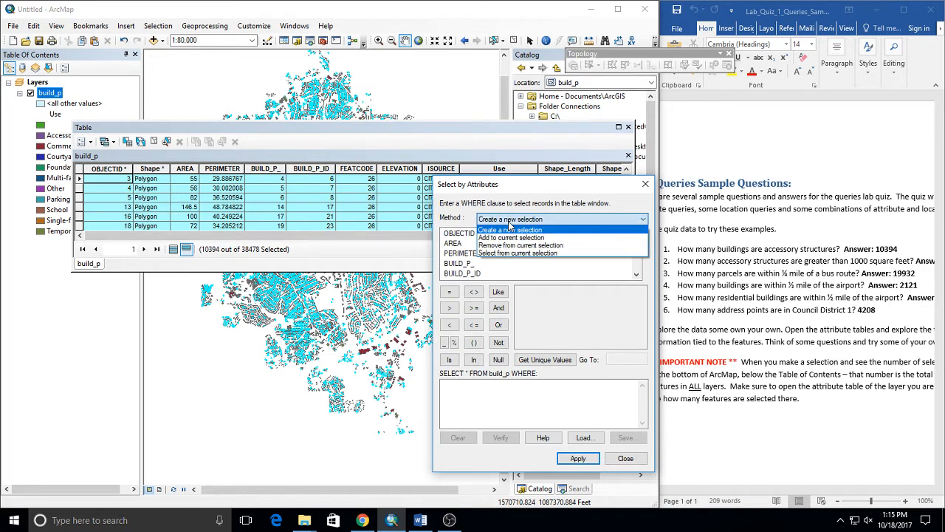
left_click(521, 253)
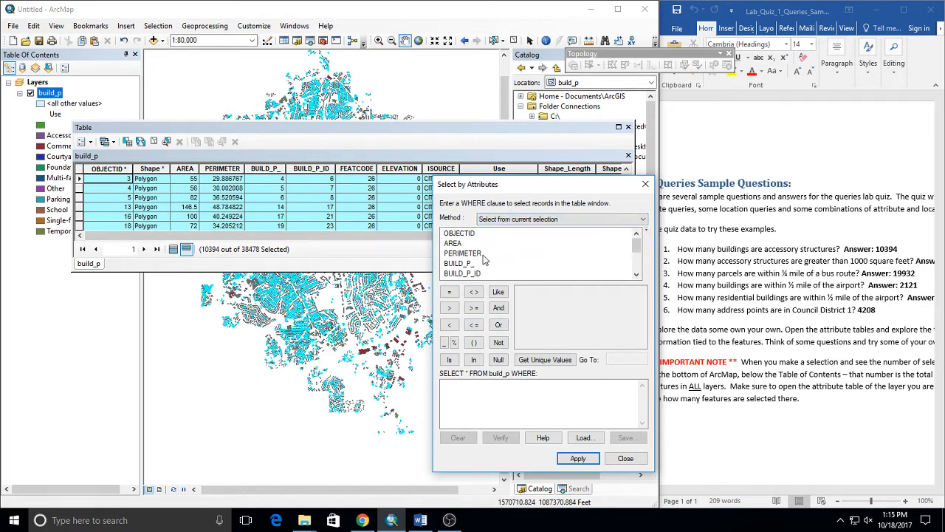
double_click(453, 243)
left_click(449, 307)
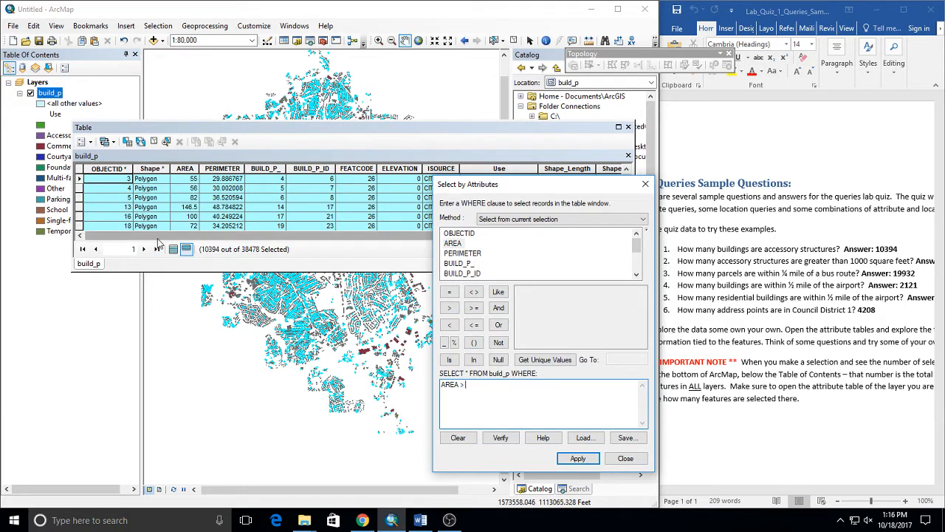
scroll(192, 222, "down", 4)
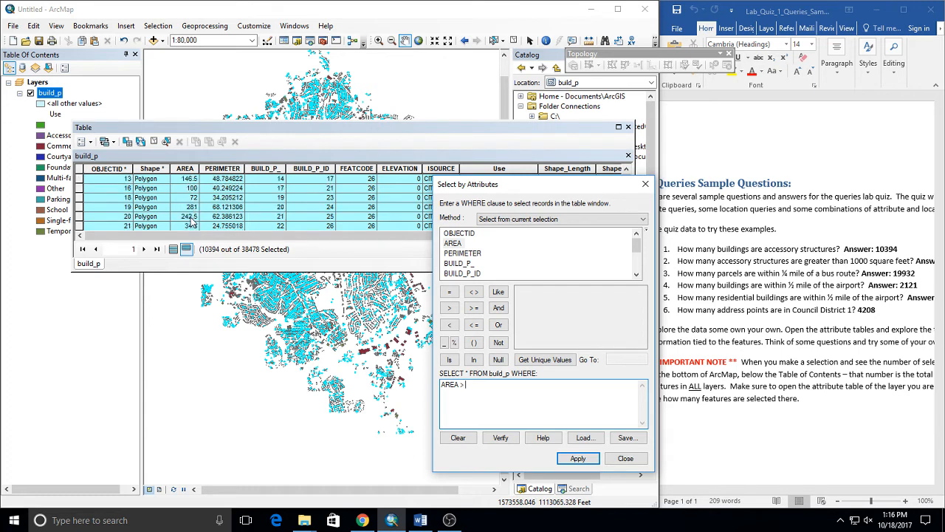
scroll(192, 221, "down", 2)
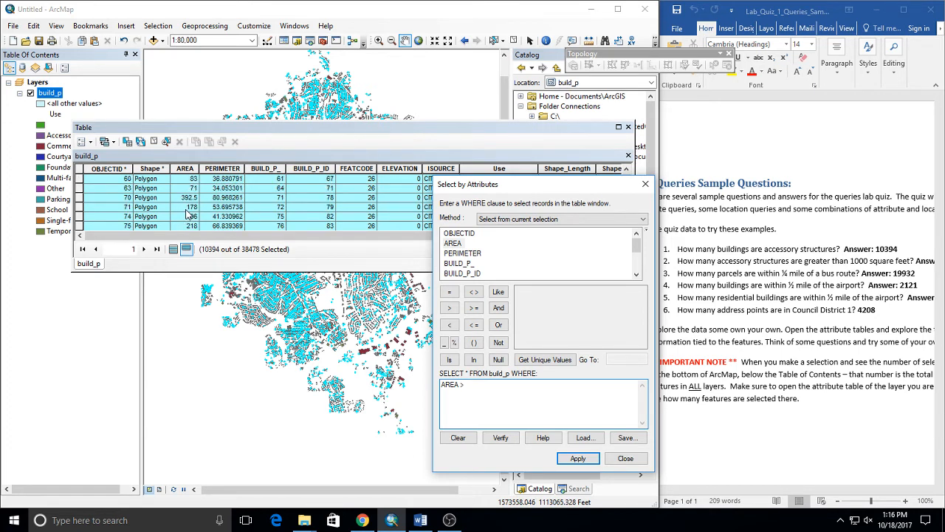
scroll(181, 214, "down", 3)
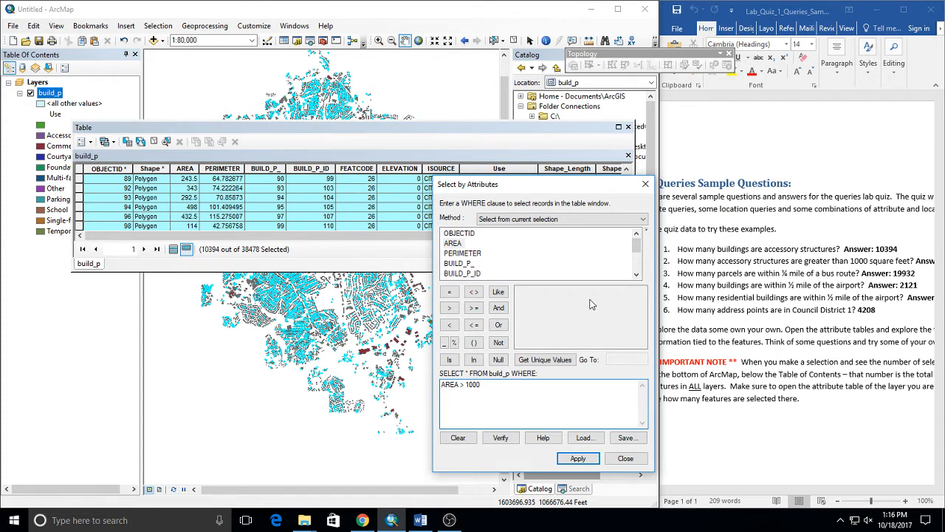
left_click(626, 457)
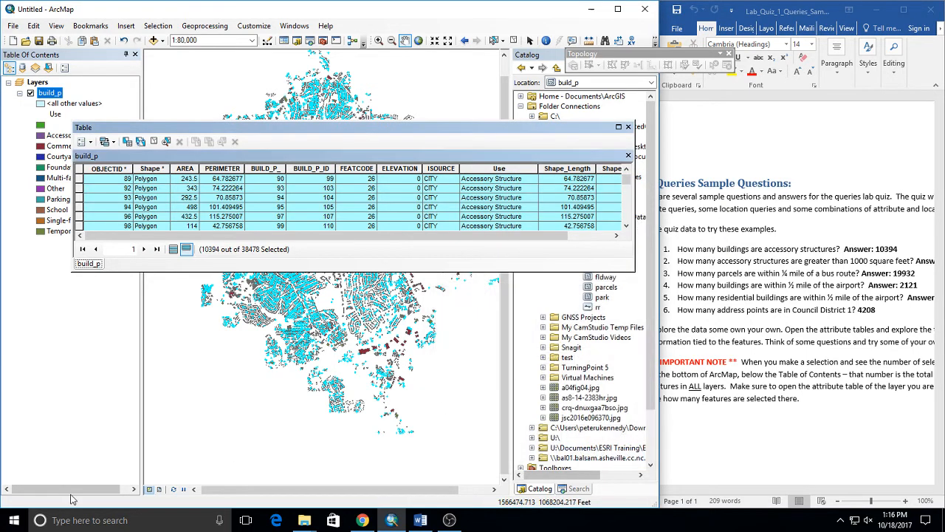
Clear the selected features and start a new attribute query in the build_p table with the condition Use = 'Accessory Structure'
left_click(516, 40)
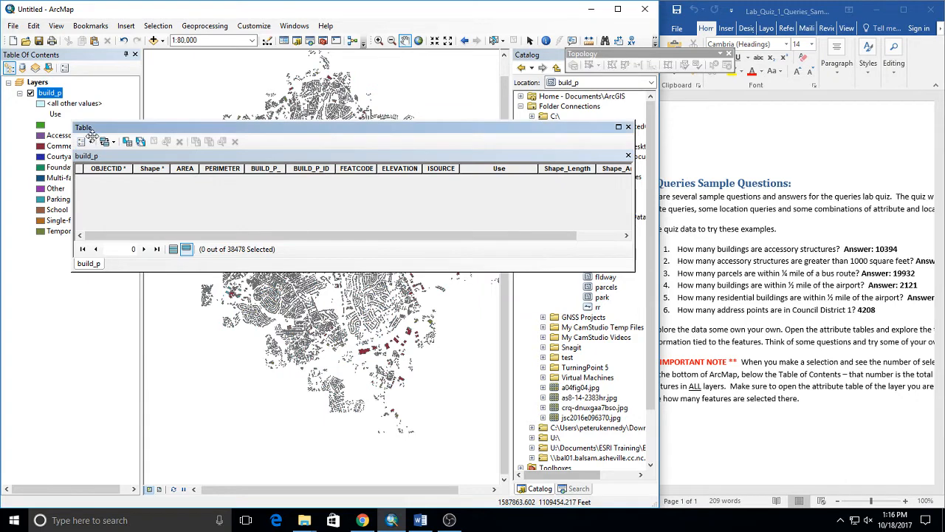
left_click(84, 141)
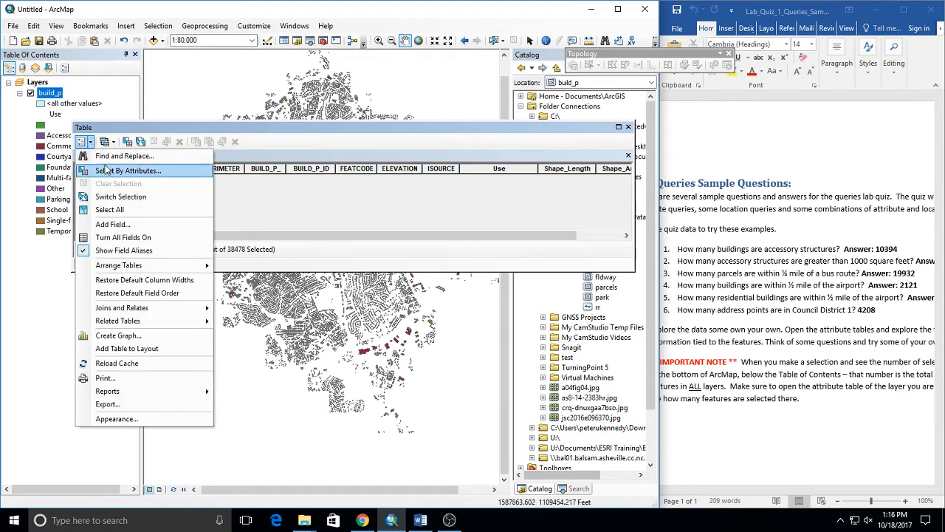
left_click(164, 177)
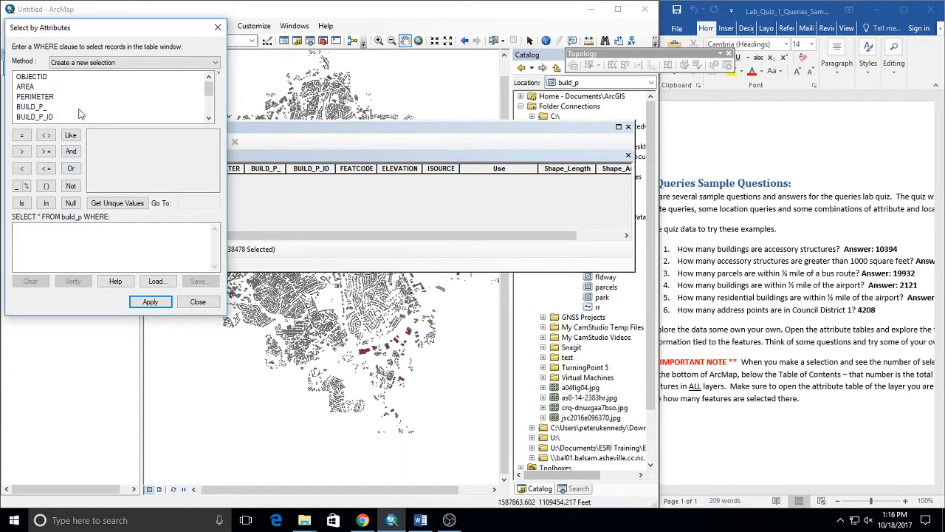
scroll(77, 114, "down", 2)
double_click(22, 97)
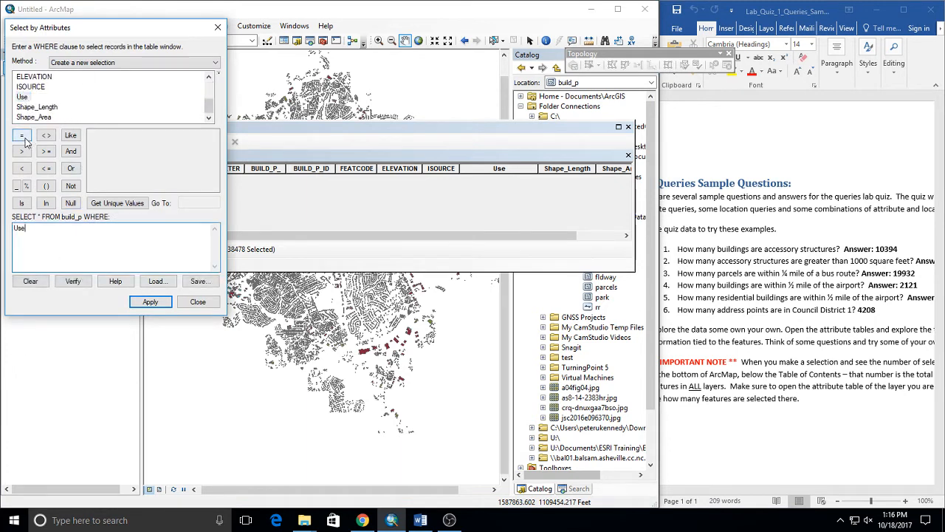
left_click(21, 135)
left_click(105, 204)
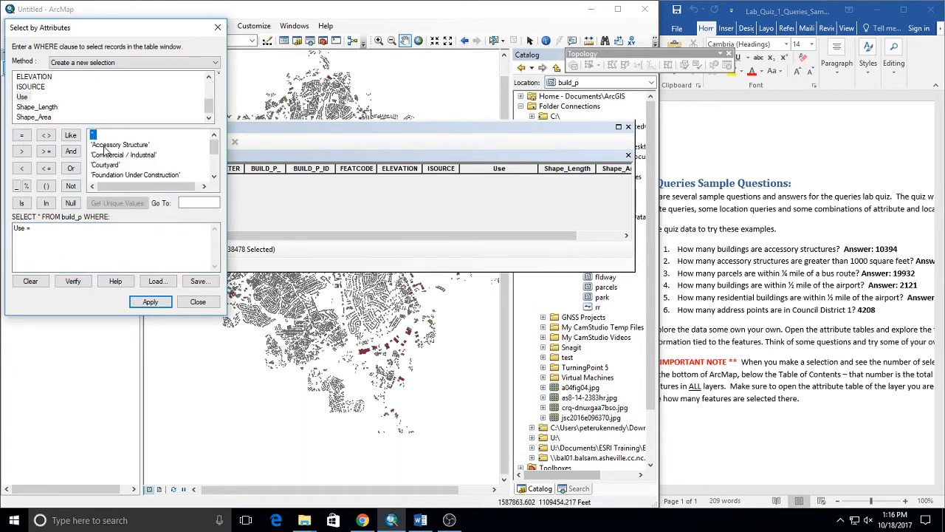
double_click(111, 145)
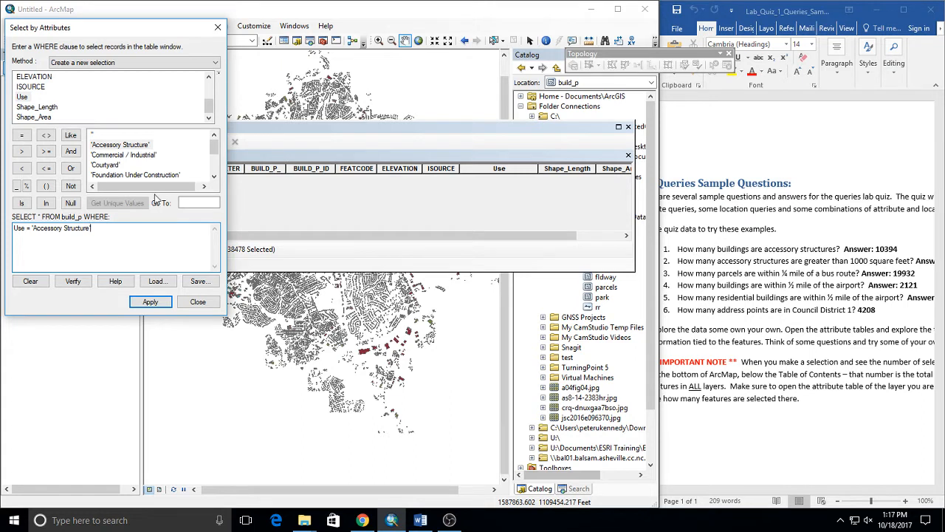
Extend the query with AND AREA > 1000 and apply it as a new selection
left_click(71, 154)
scroll(44, 107, "up", 2)
double_click(29, 87)
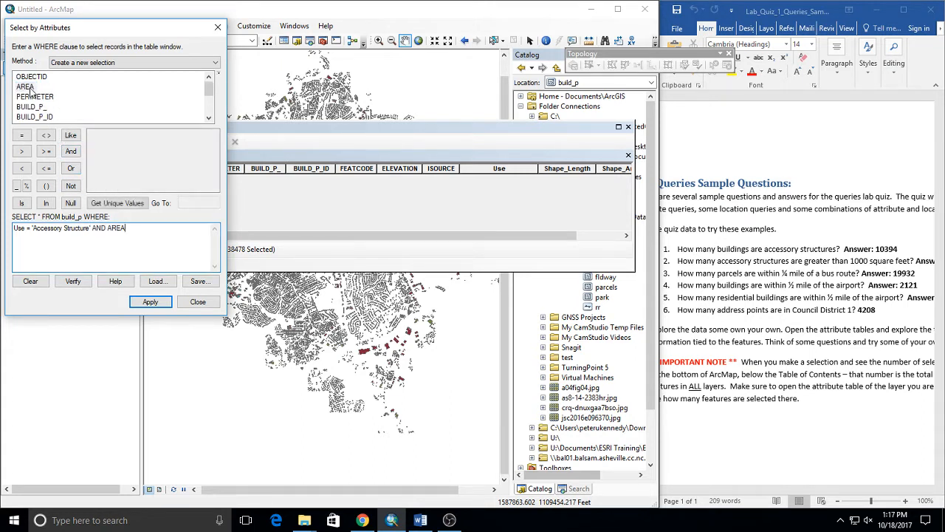
left_click(22, 151)
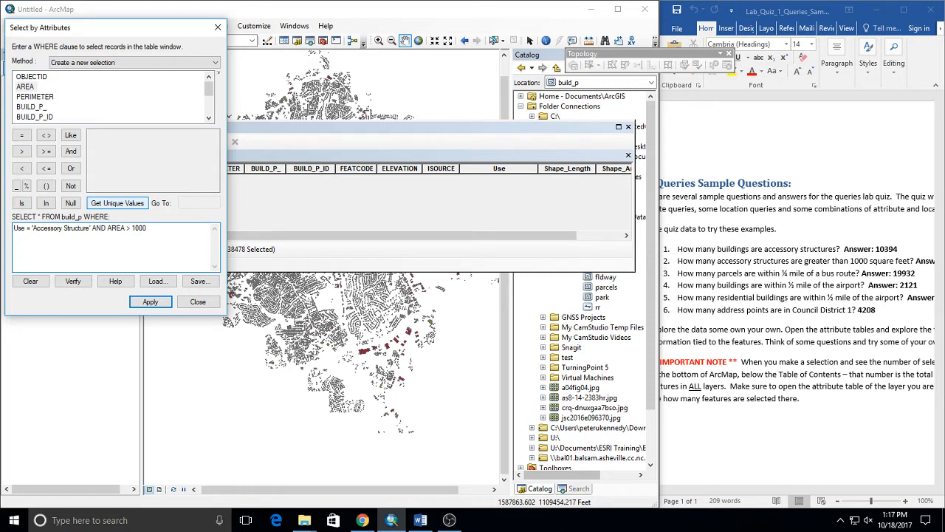
left_click(150, 301)
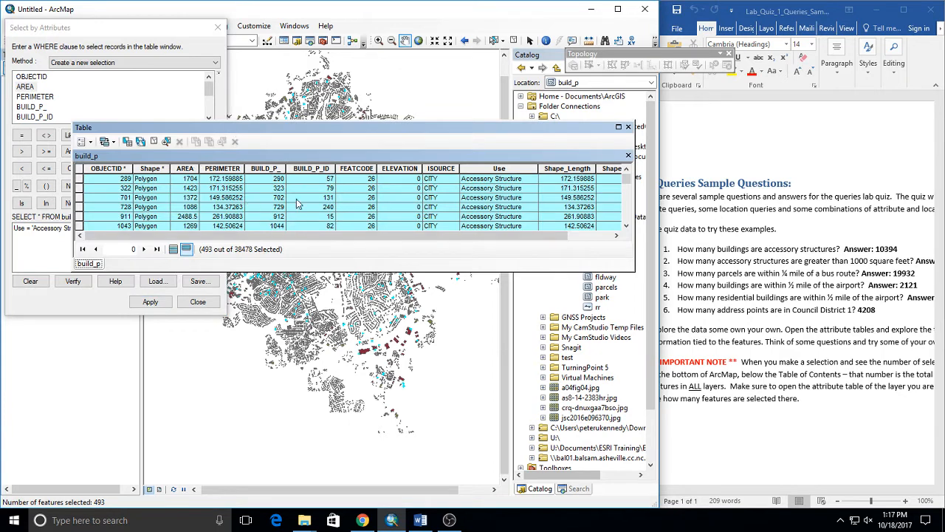
Look through the selected build_p records, checking their AREA and Use values and the selected record count
scroll(191, 194, "down", 2)
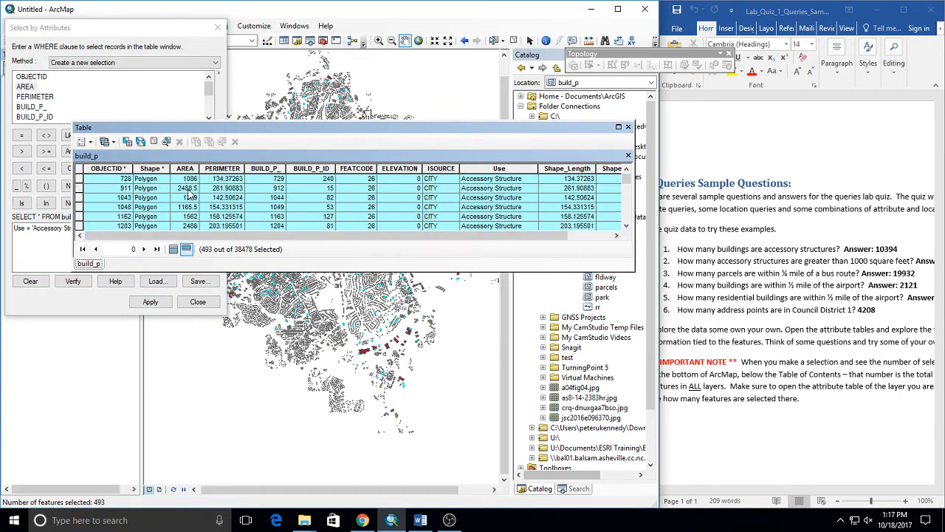
scroll(190, 194, "down", 6)
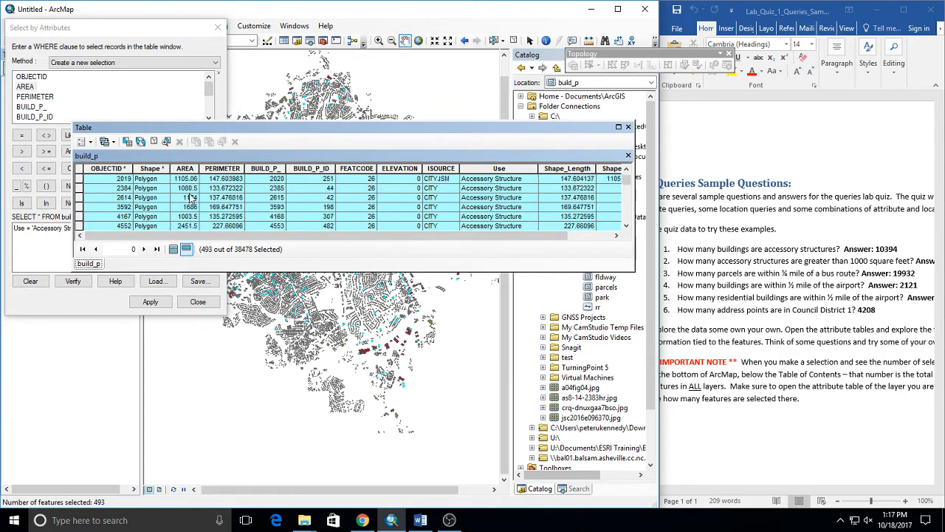
scroll(191, 198, "down", 2)
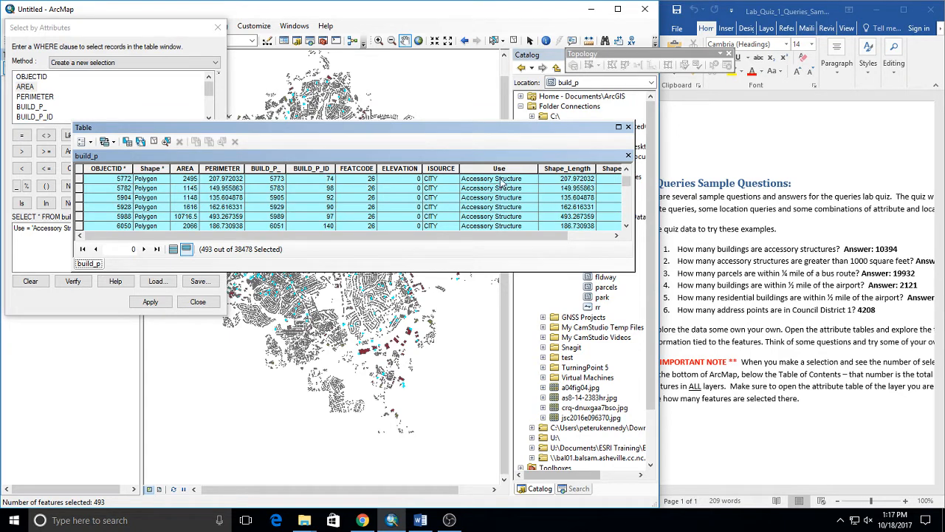
scroll(502, 184, "down", 3)
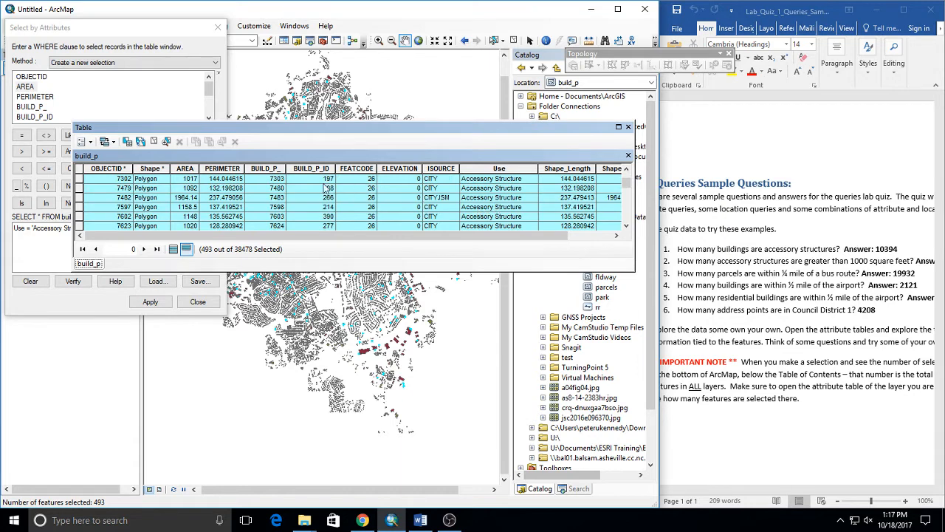
scroll(228, 189, "down", 4)
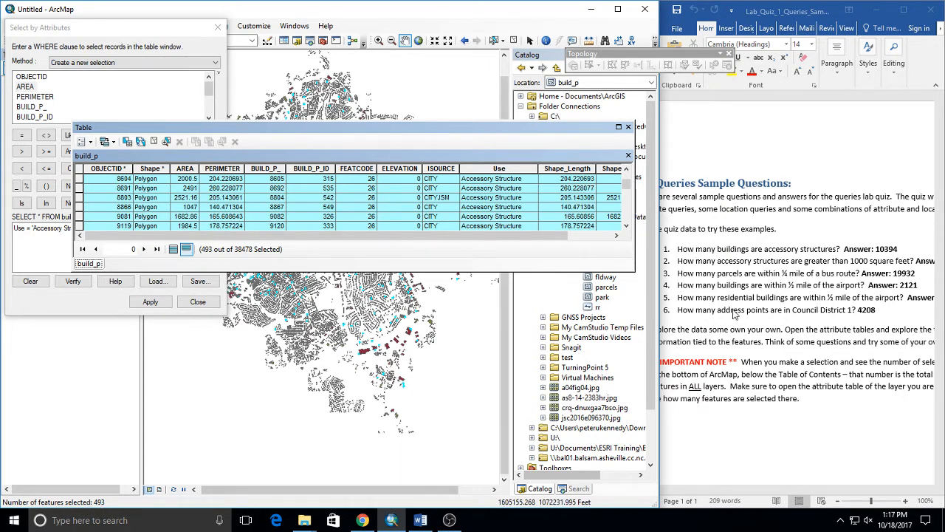
Check the answer to the second sample question in the Word document, and close the build_p table in ArcMap
left_click_drag(762, 490, 792, 493)
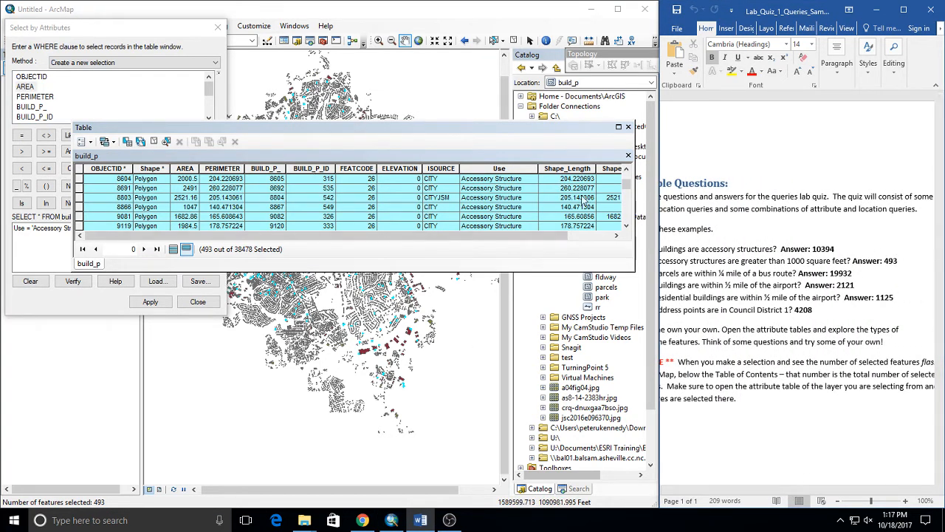
left_click(630, 128)
left_click(632, 129)
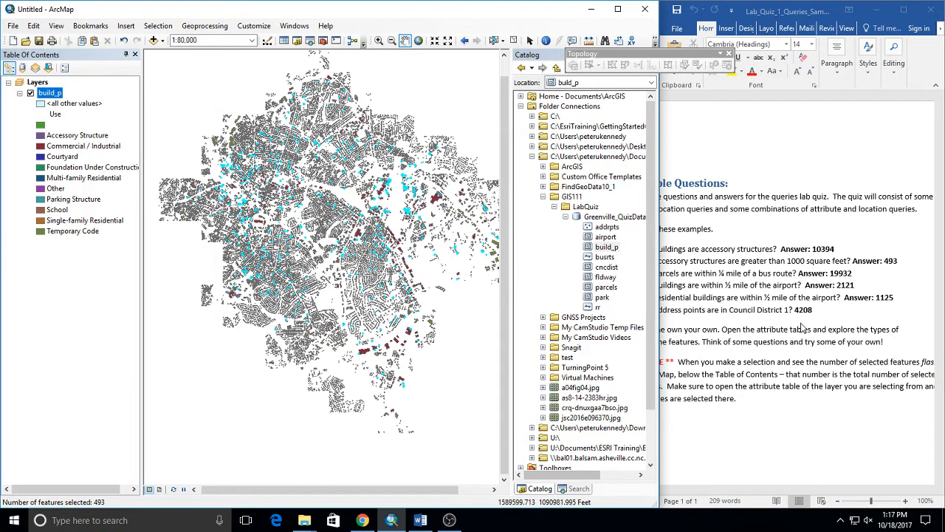
left_click(152, 263)
left_click_drag(396, 162, 214, 254)
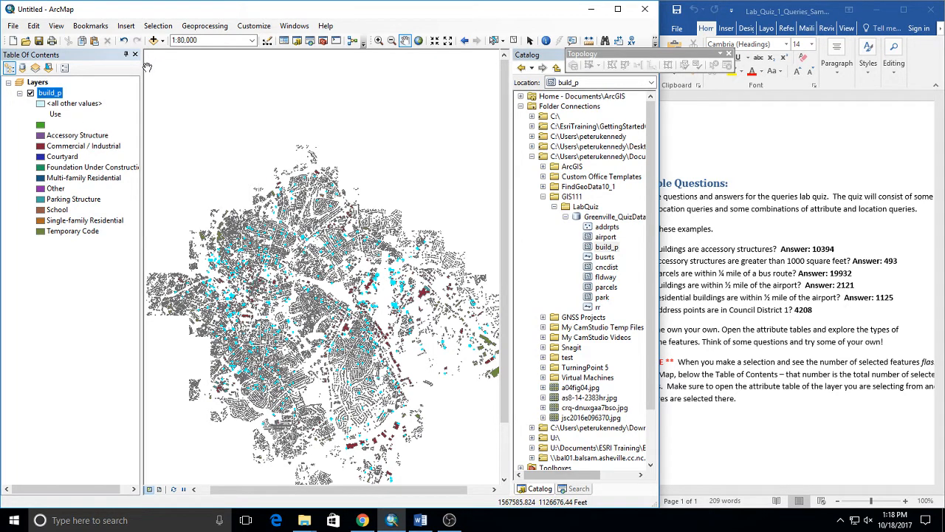
Start a Select By Attributes query on build_p, replacing the old expression with Use = 'Parking Structure'
left_click(155, 27)
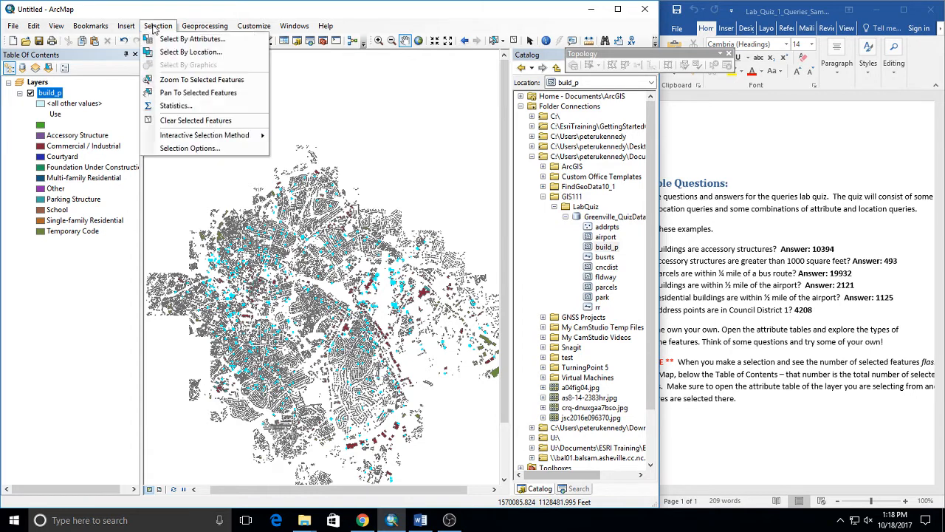
left_click(191, 38)
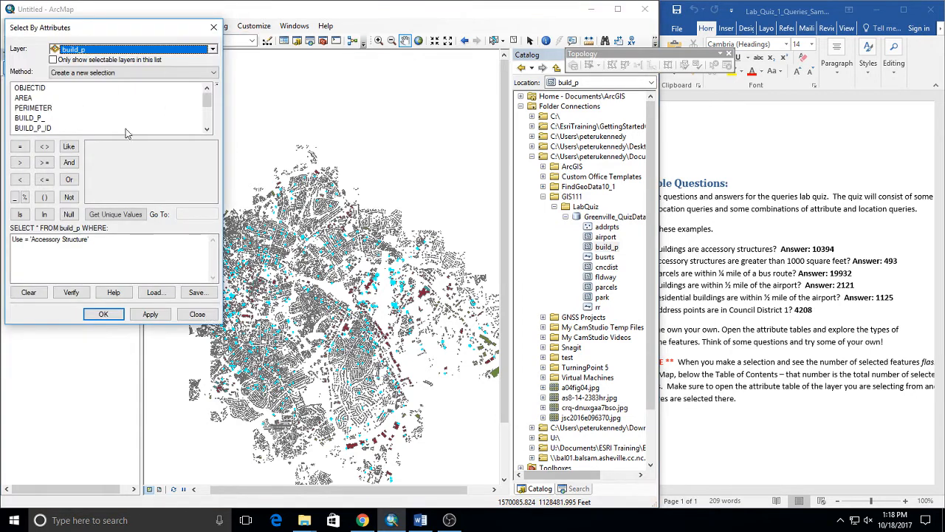
left_click(29, 292)
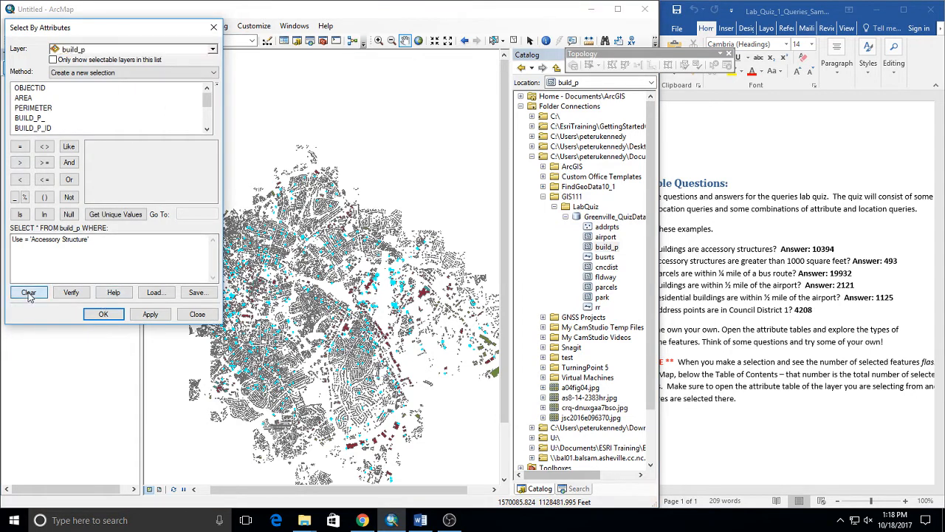
scroll(35, 127, "down", 2)
double_click(21, 108)
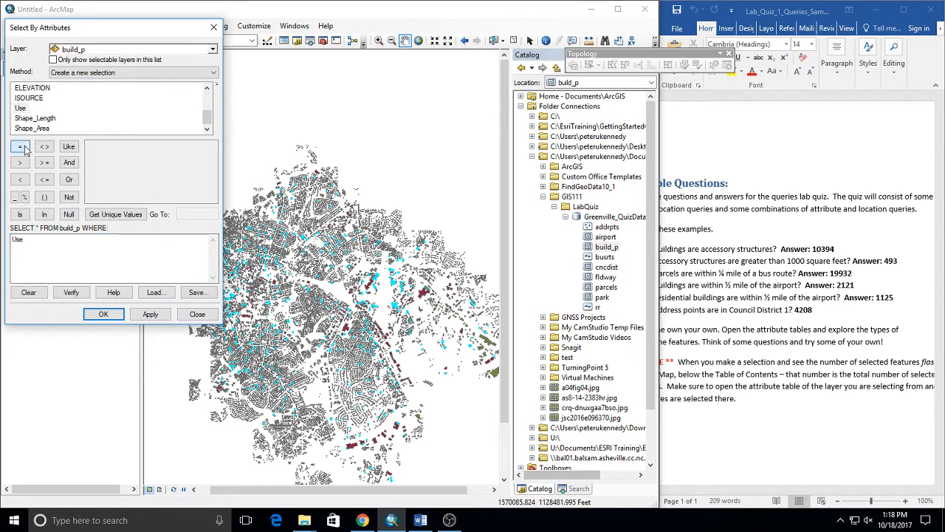
left_click(20, 146)
left_click(115, 214)
scroll(125, 185, "down", 3)
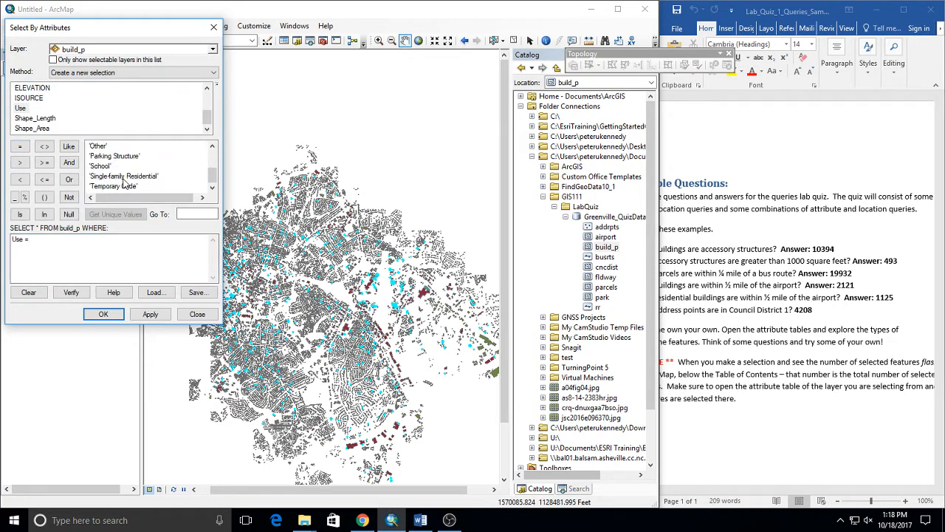
double_click(118, 156)
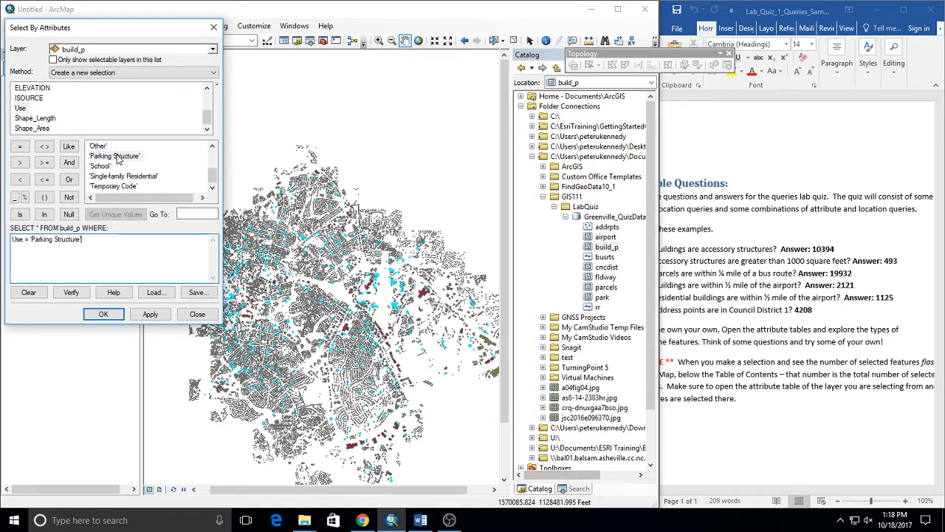
Extend the build_p query expression with the condition OR Use = 'School'
left_click(68, 179)
double_click(21, 108)
left_click(20, 147)
double_click(99, 167)
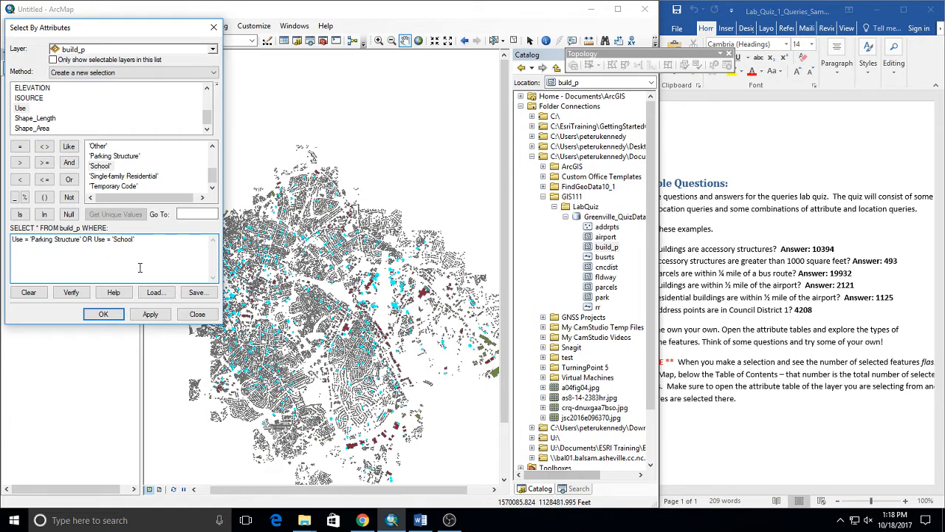
Apply the query for parking structures or schools to build_p and close the attribute selection dialog
double_click(97, 240)
left_click(181, 237)
left_click(150, 315)
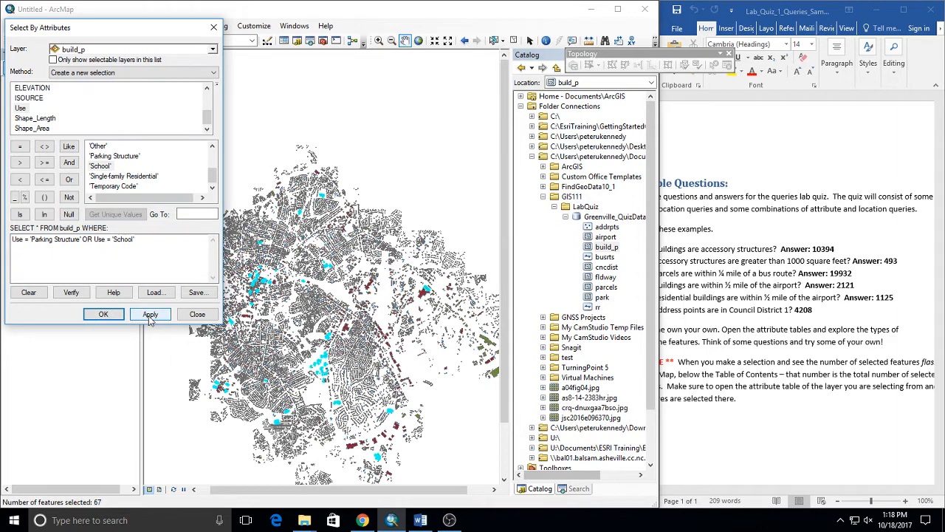
left_click(213, 28)
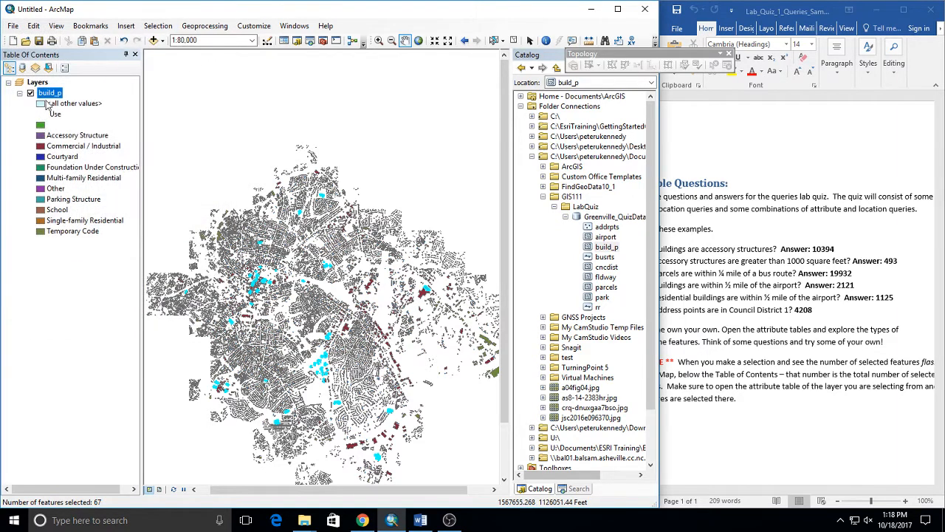
Open the build_p attribute table, look through the Use values of the selected records, and close the table
left_click(46, 101)
double_click(47, 96, "ctrl")
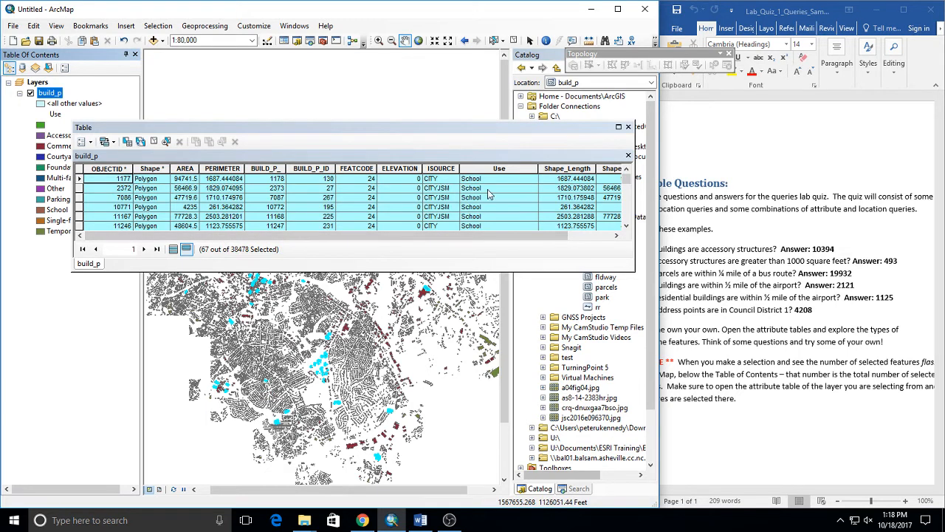
double_click(484, 169)
scroll(491, 192, "down", 5)
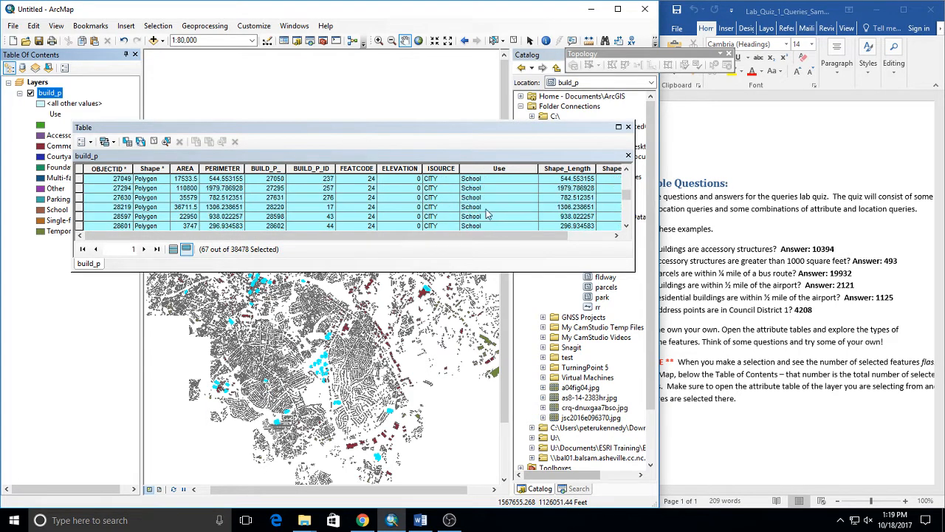
scroll(486, 203, "down", 4)
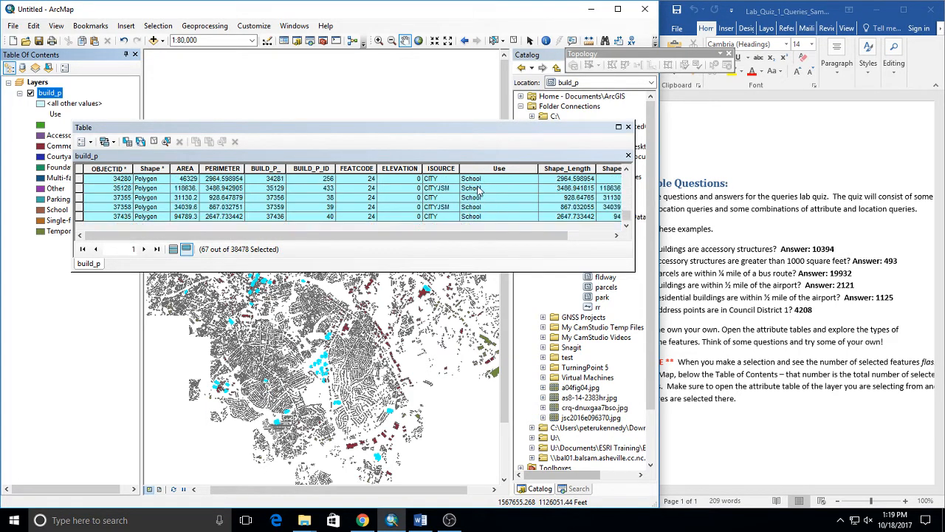
scroll(488, 196, "up", 9)
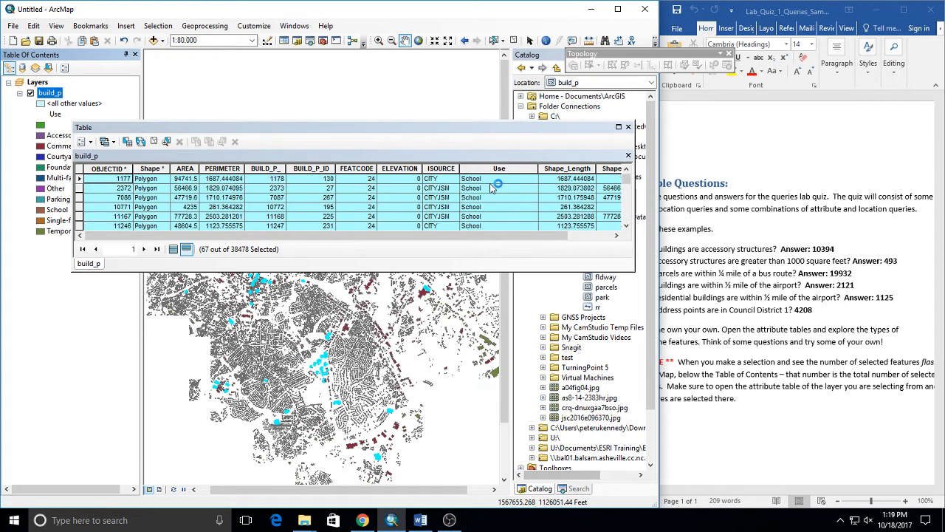
left_click(488, 195)
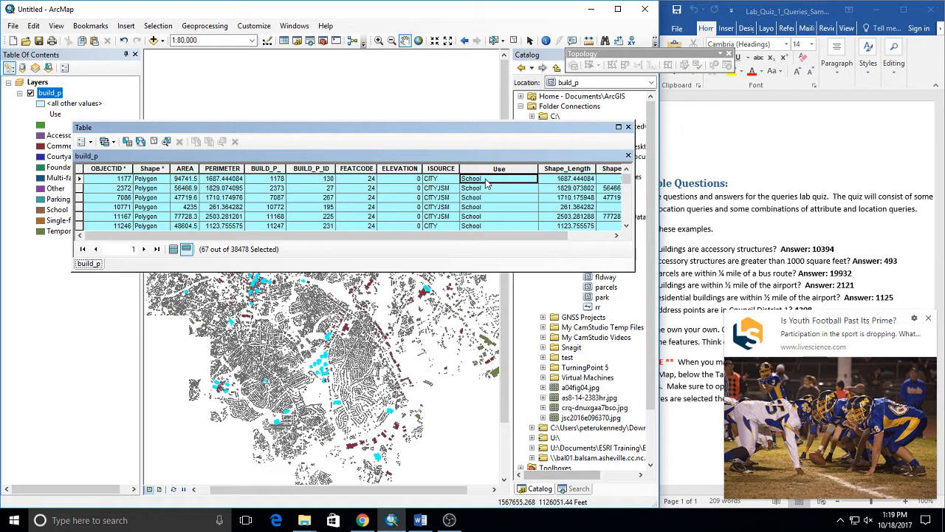
scroll(485, 183, "down", 3)
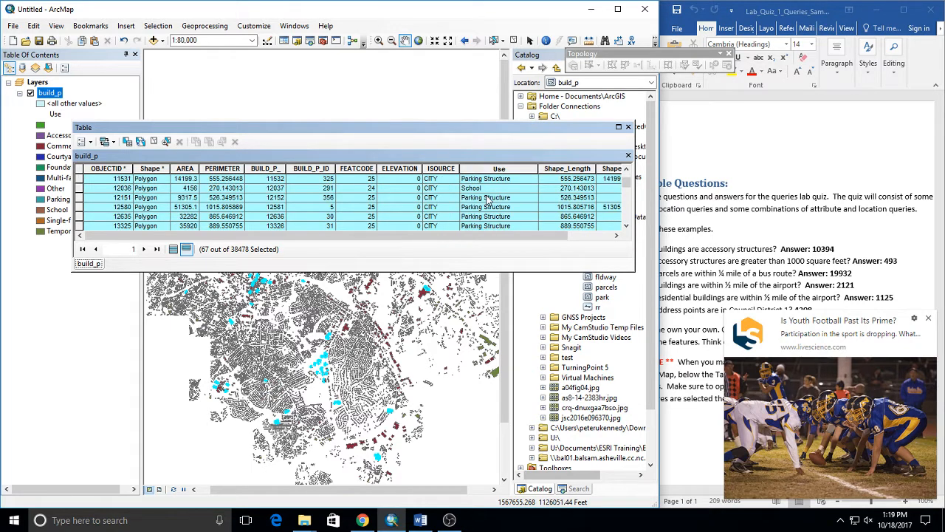
scroll(488, 188, "up", 3)
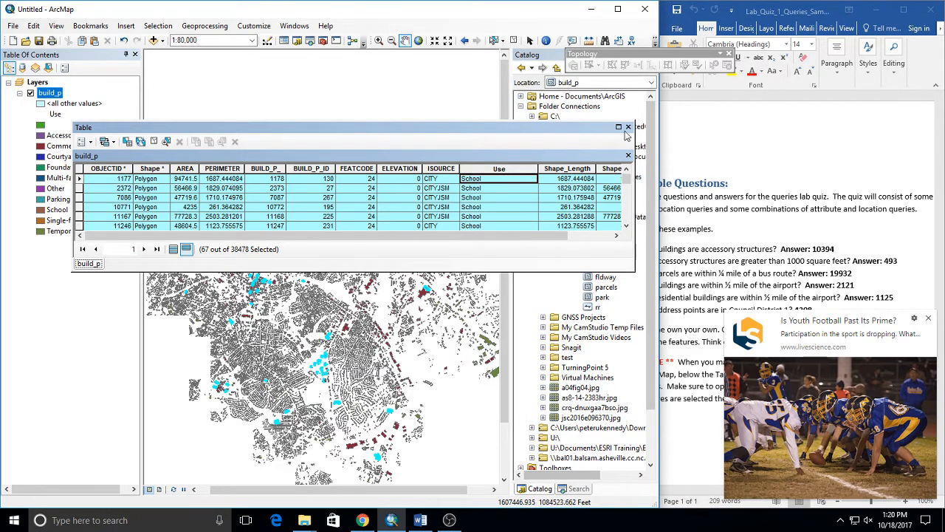
left_click(627, 127)
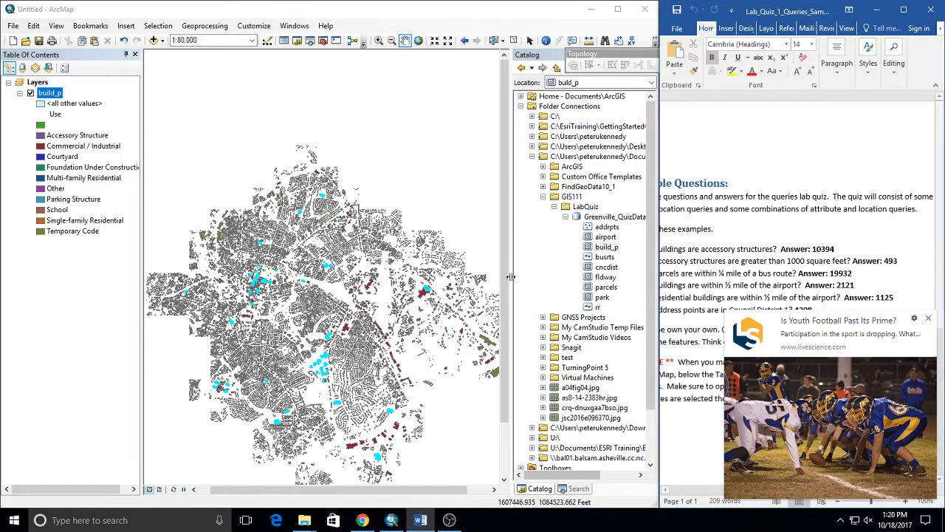
Shift the Word document's view to read the third sample question about parcels within ¼ mile of a bus route
left_click(752, 264)
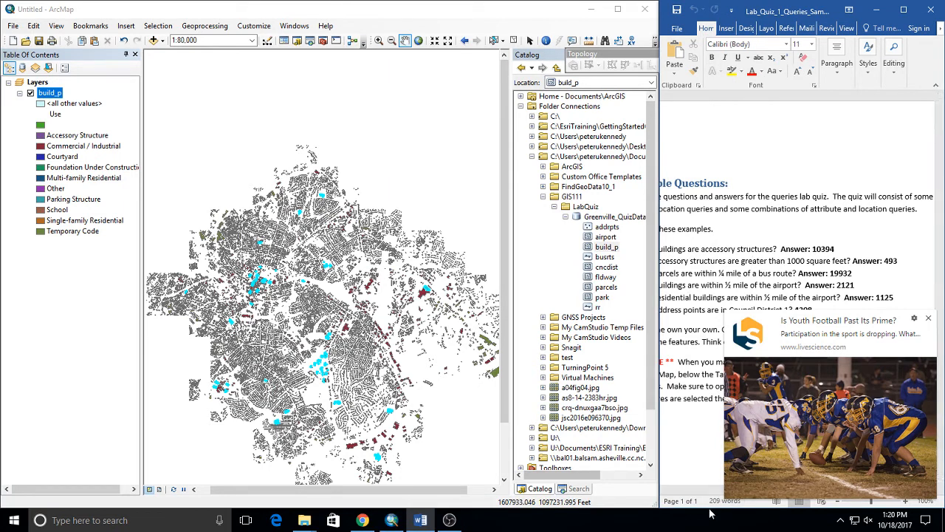
left_click(694, 493)
left_click(694, 492)
left_click_drag(695, 492, 753, 493)
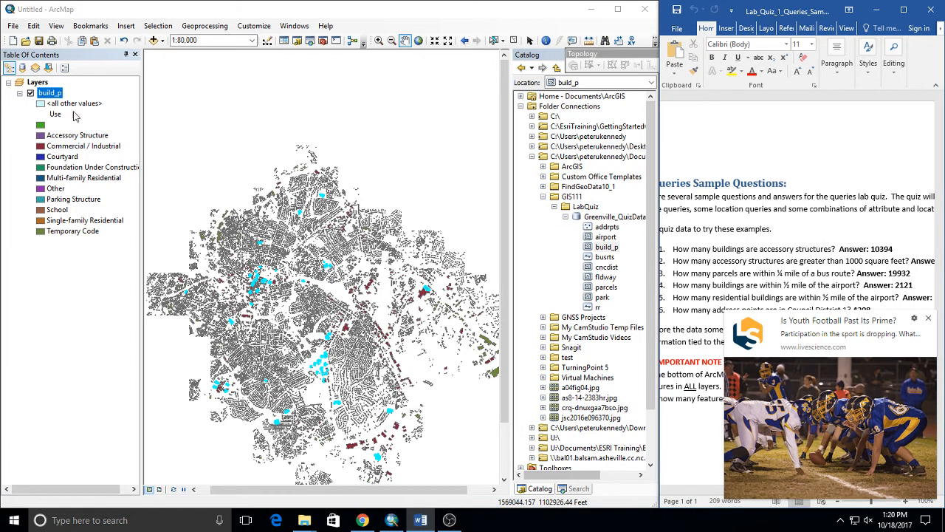
Add the parcels and busrts feature classes from Greenville_QuizData to the ArcMap map and hide the build_p layer
left_click_drag(606, 287, 400, 254)
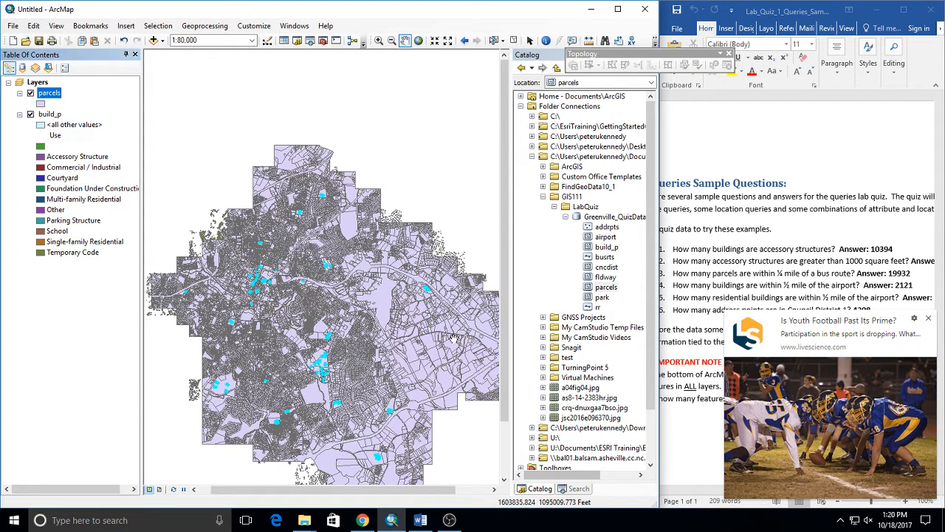
left_click(46, 92)
left_click(31, 115)
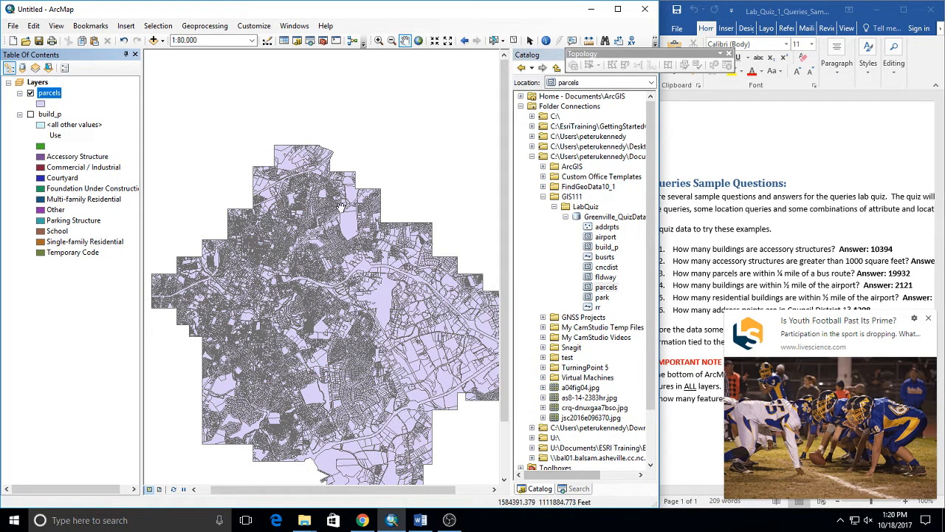
mouse_move(601, 258)
left_mouse_down()
mouse_move(382, 226)
mouse_move(52, 96)
left_mouse_up()
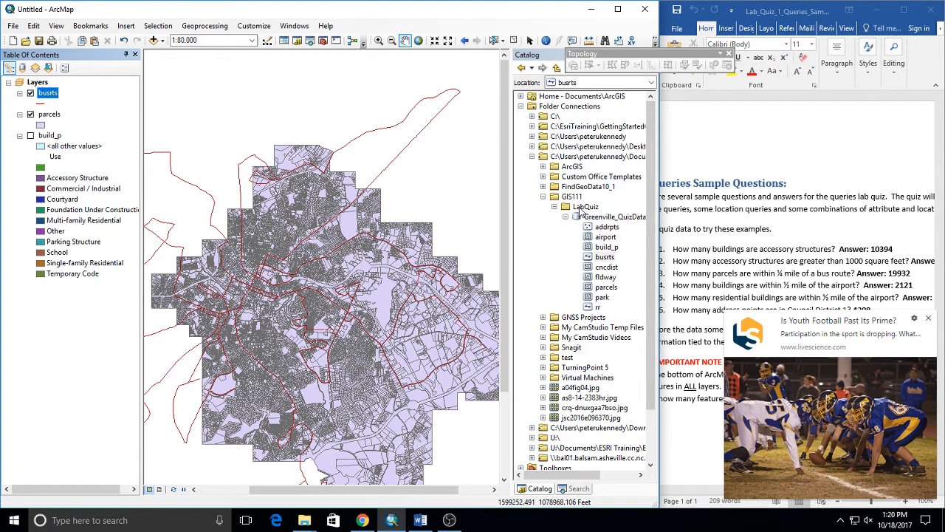
left_click(30, 136)
Symbolize the busrts layer with the Highway Ramp line symbol
left_click(46, 103)
left_click(401, 189)
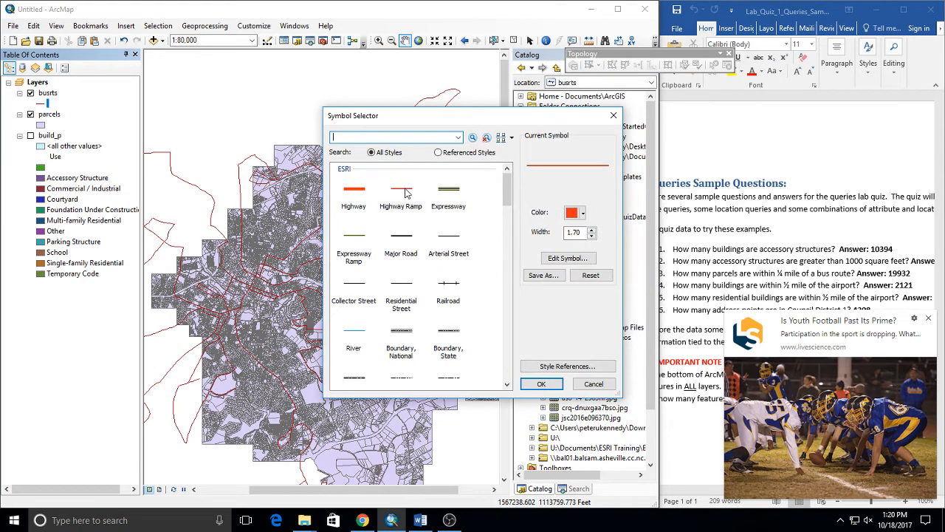
left_click(541, 384)
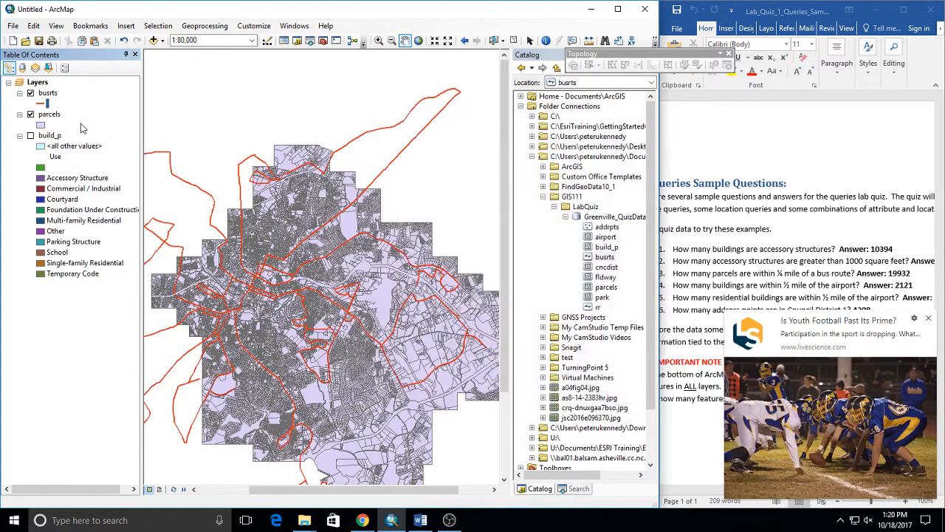
Symbolize the parcels layer with the Beige fill symbol and a gray outline
left_click(41, 125)
left_click(344, 286)
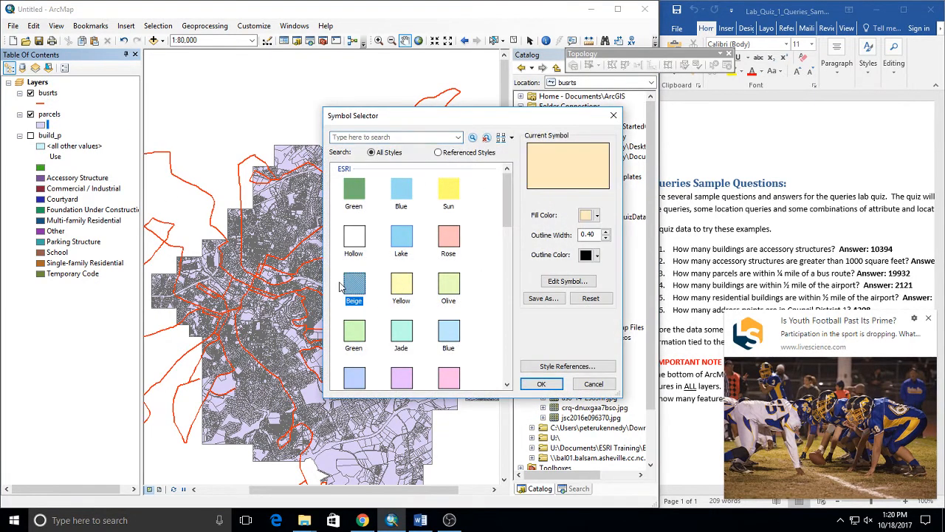
left_click(541, 383)
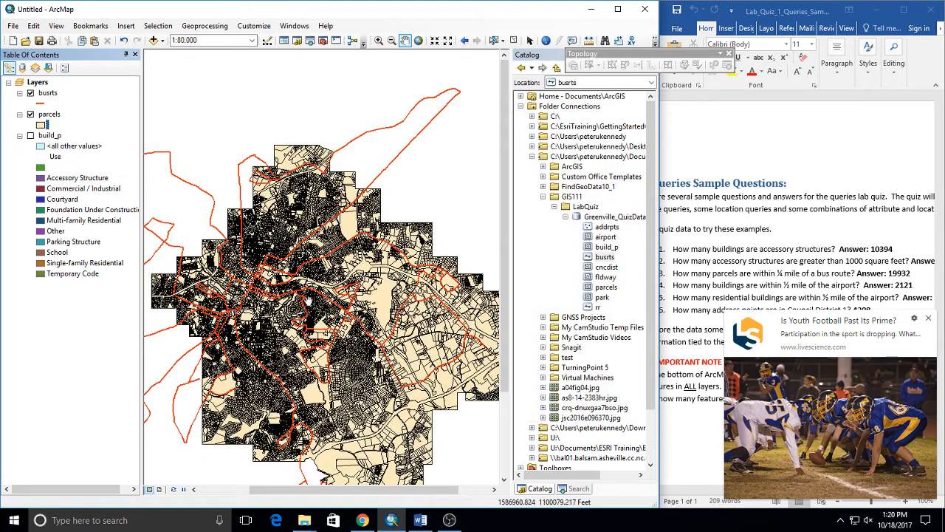
left_click(40, 124)
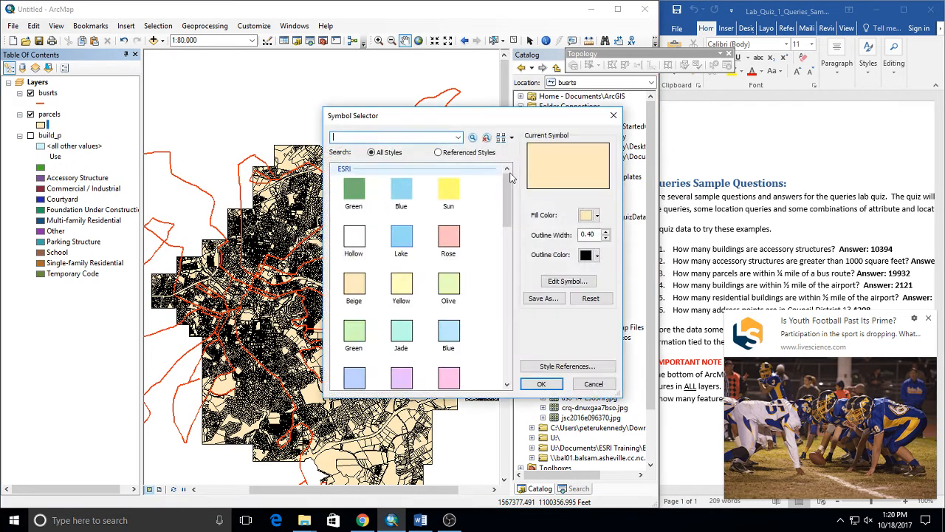
left_click(590, 255)
left_click(585, 317)
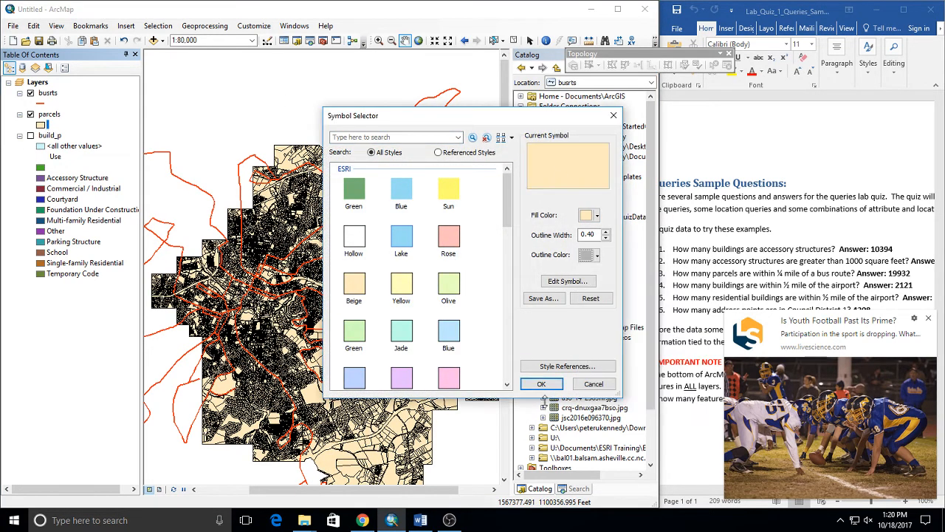
left_click(541, 384)
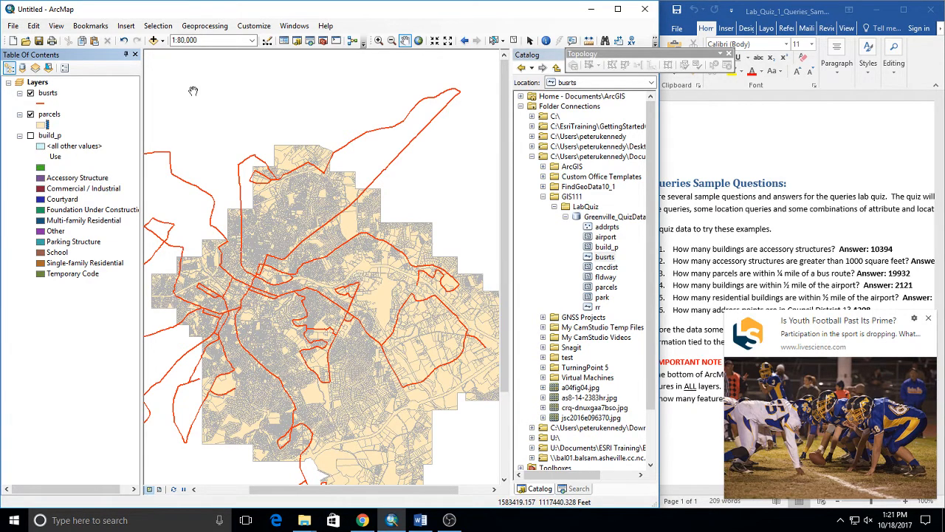
Set up a Select By Location query for parcels that are within a distance of the source layer busrts
left_click(167, 28)
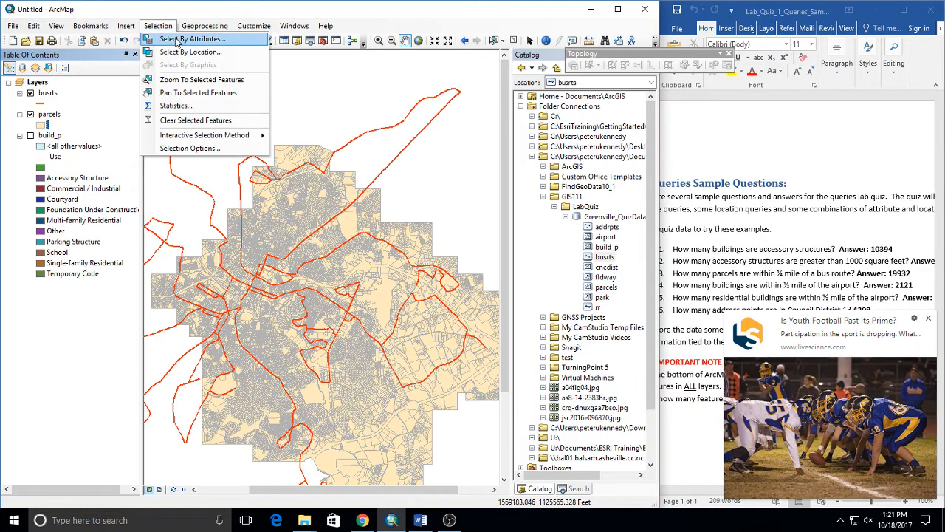
left_click(177, 41)
left_click(211, 21)
left_click(91, 26)
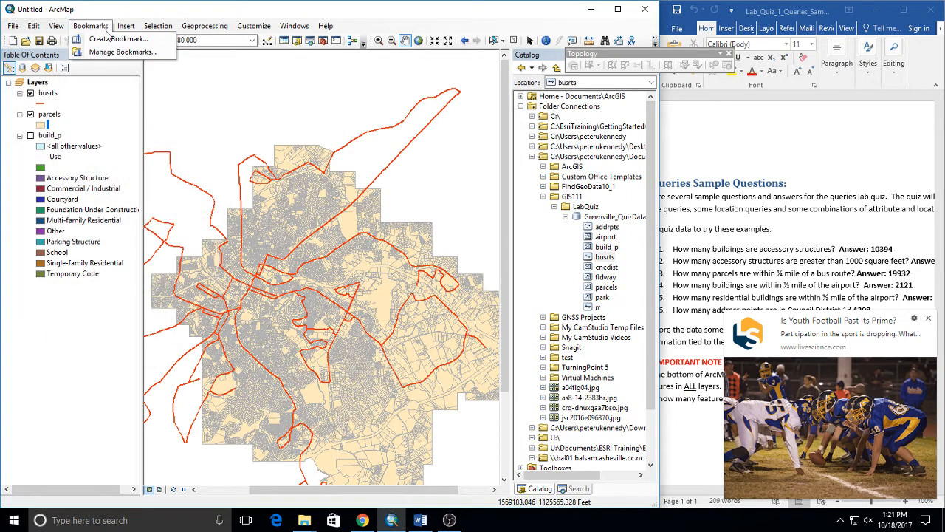
mouse_move(158, 26)
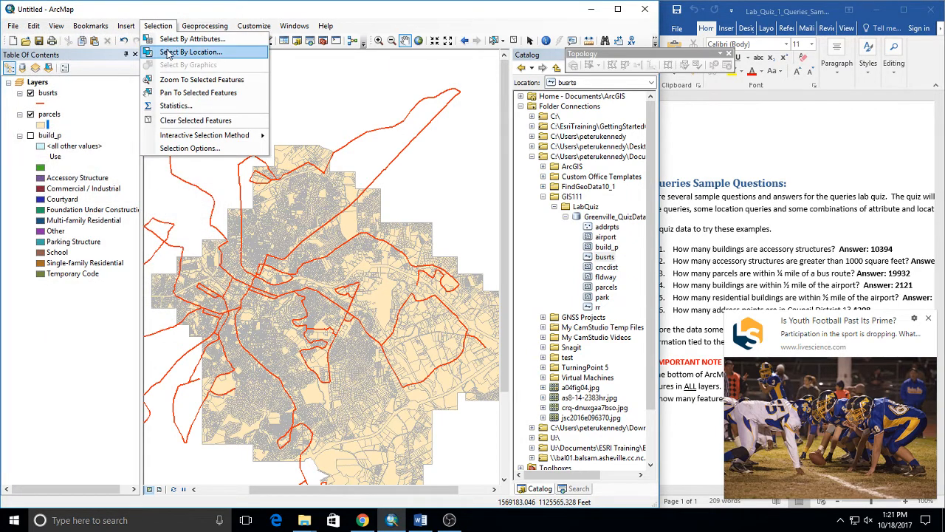
left_click(168, 52)
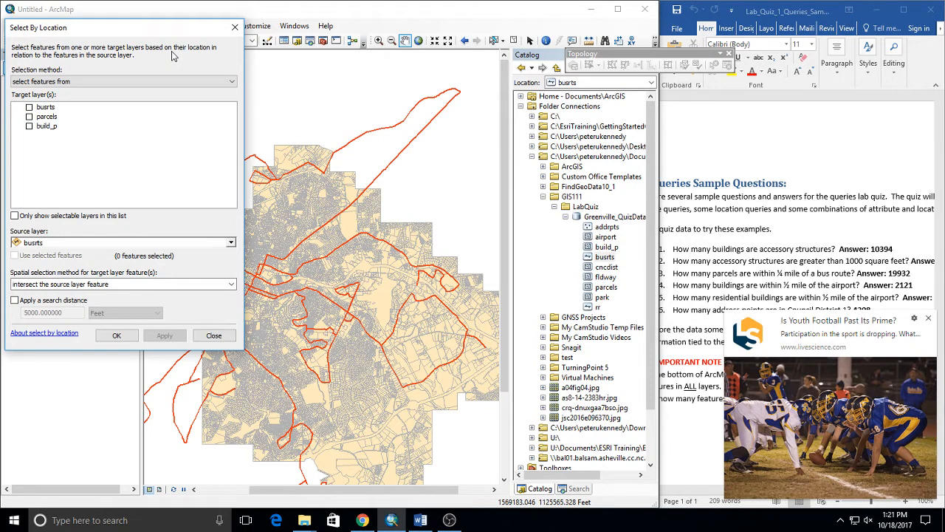
left_click(29, 117)
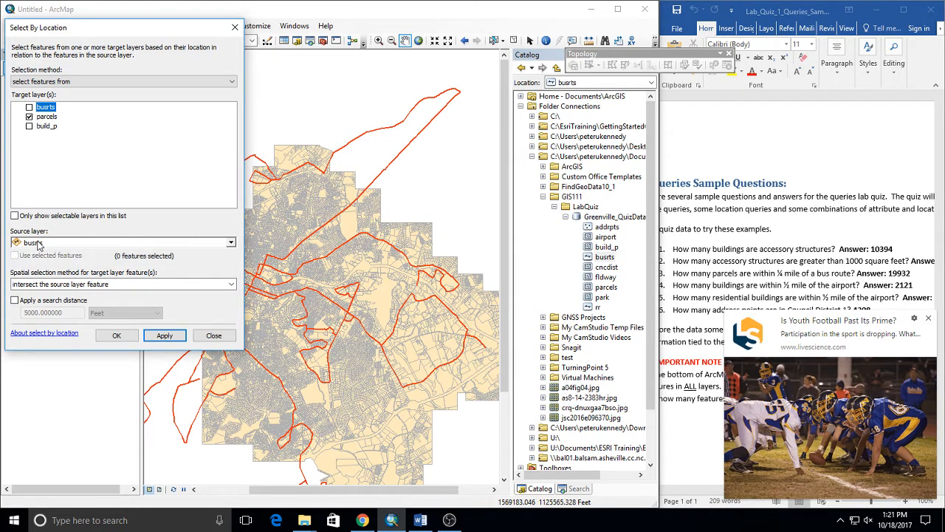
left_click(77, 287)
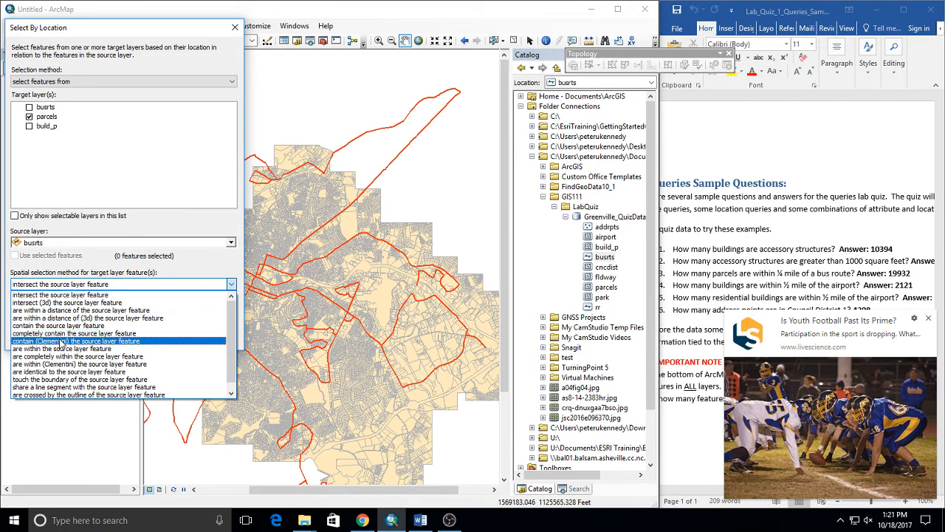
left_click(71, 310)
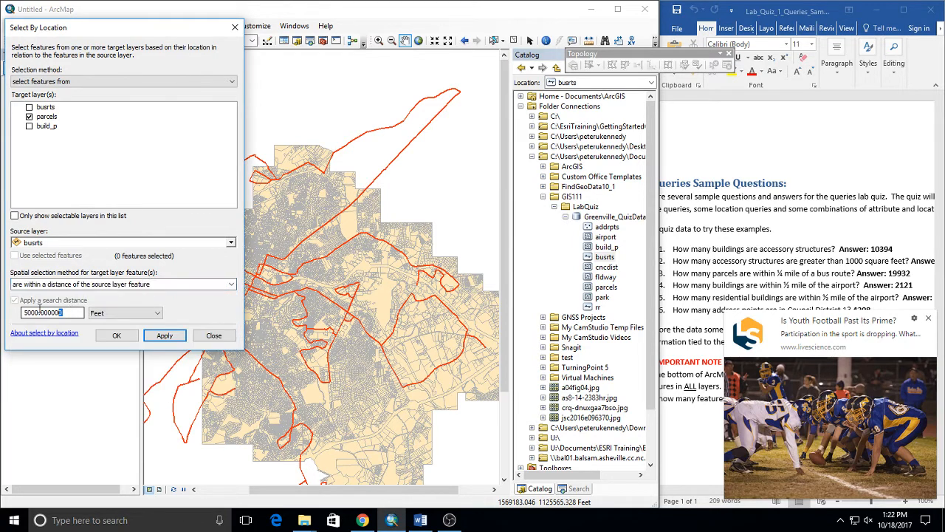
Set the search distance to .25 miles per the third sample question, run the parcels selection, and list the layers by selection
type(".25")
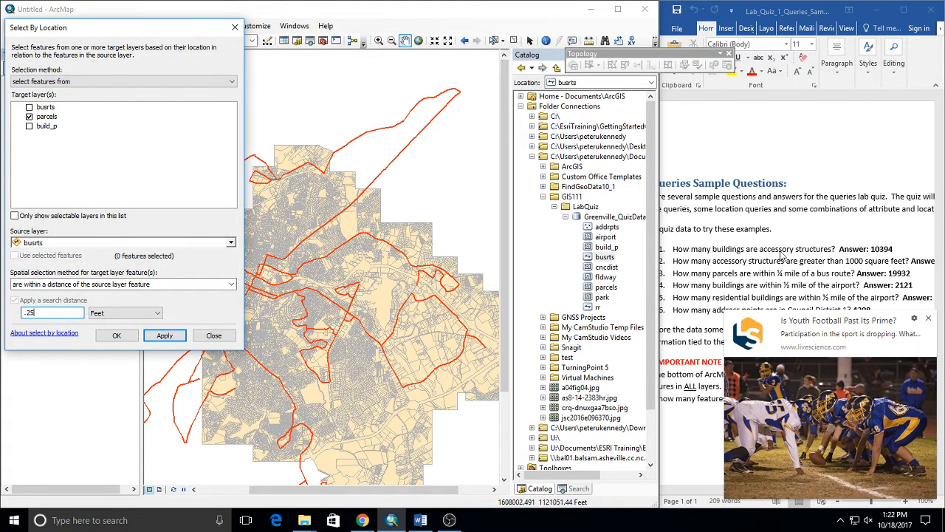
left_click(778, 273)
left_click_drag(777, 273, 803, 274)
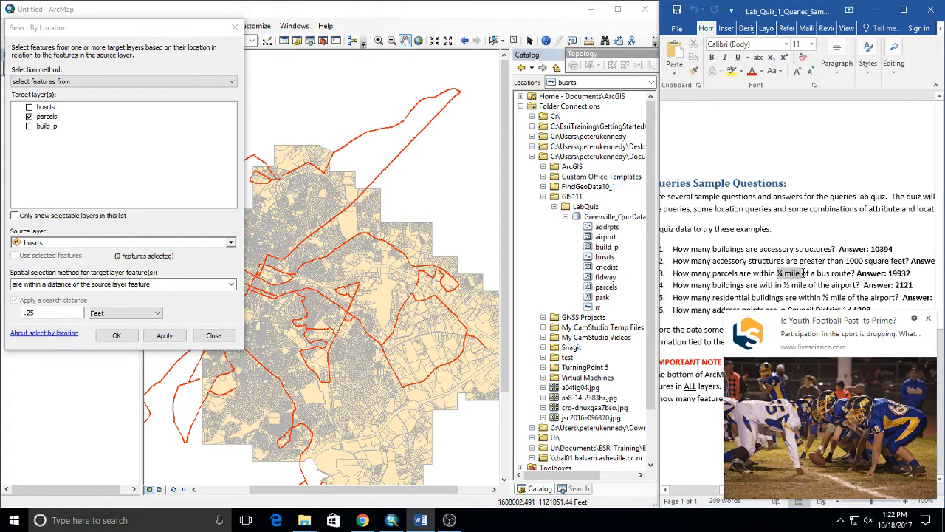
left_click(115, 313)
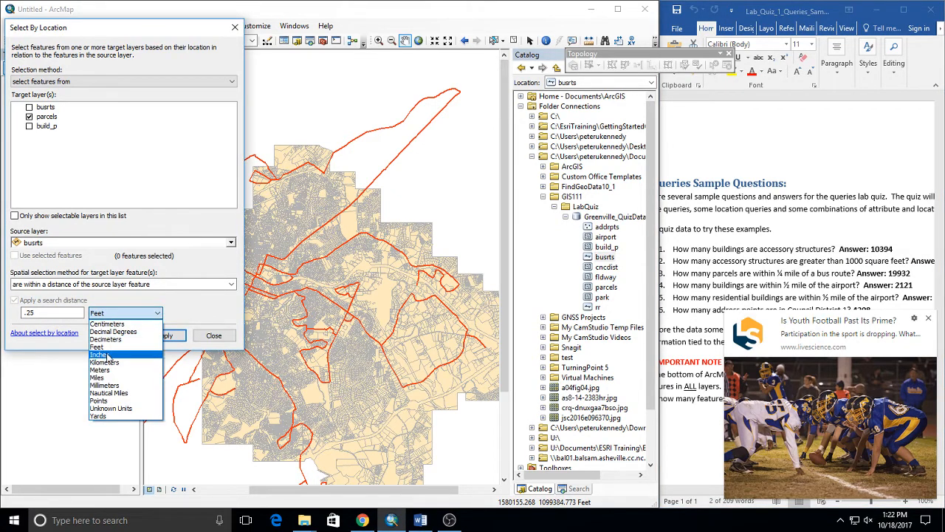
left_click(111, 378)
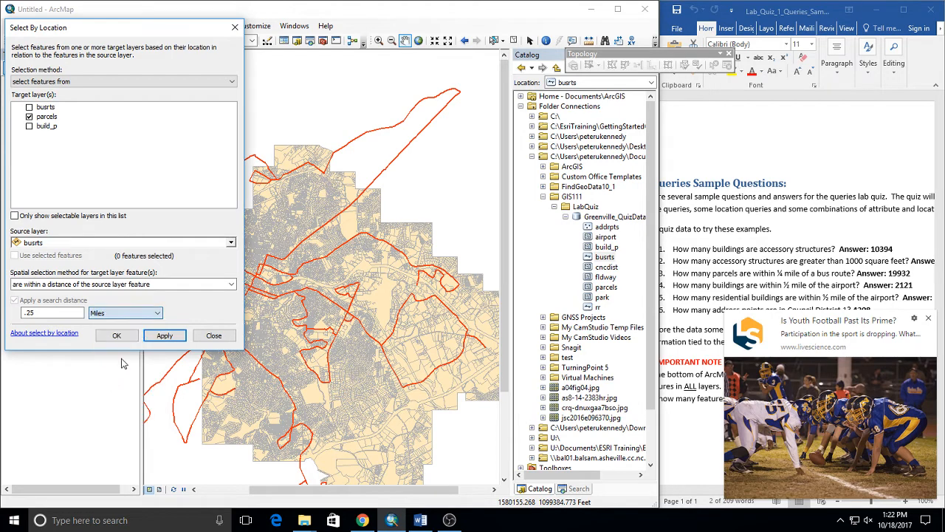
left_click(133, 337)
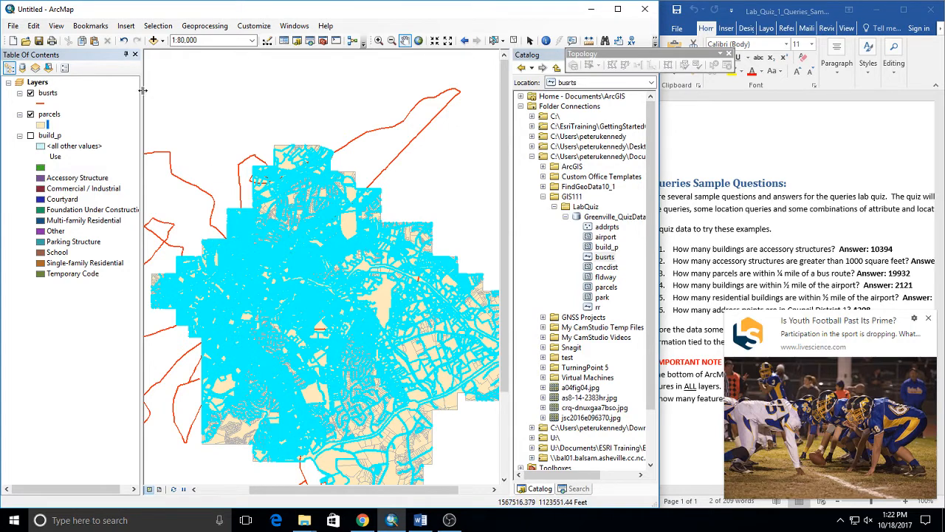
left_click(48, 68)
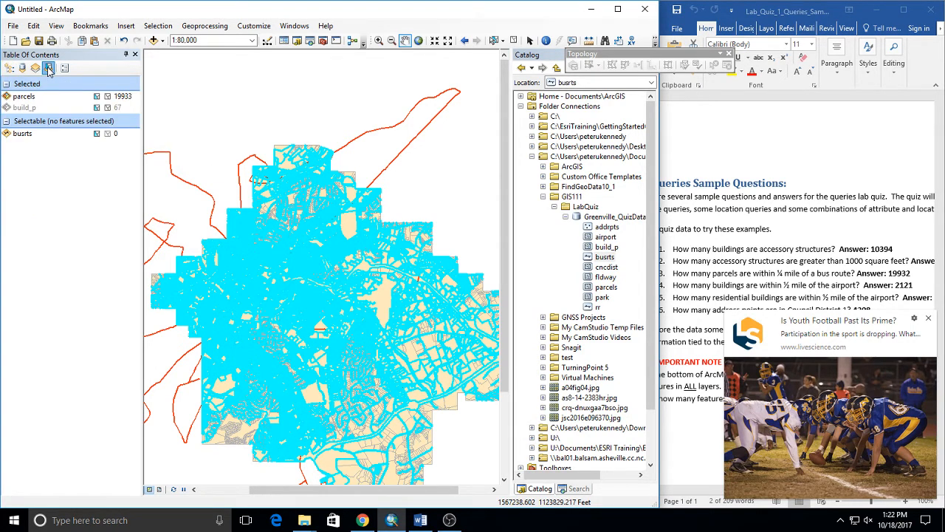
Clear the build_p layer's selection, and clear the remaining selected features on the map
left_click(119, 108)
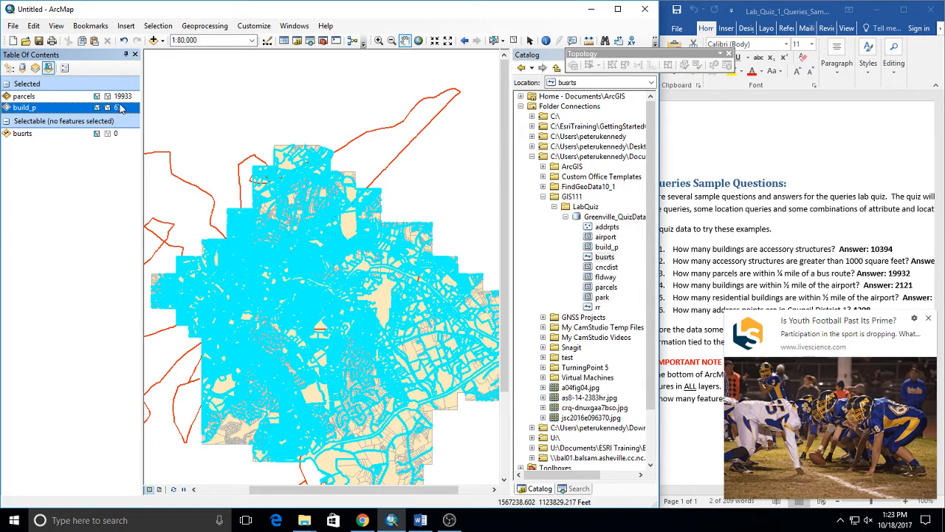
left_click(9, 68)
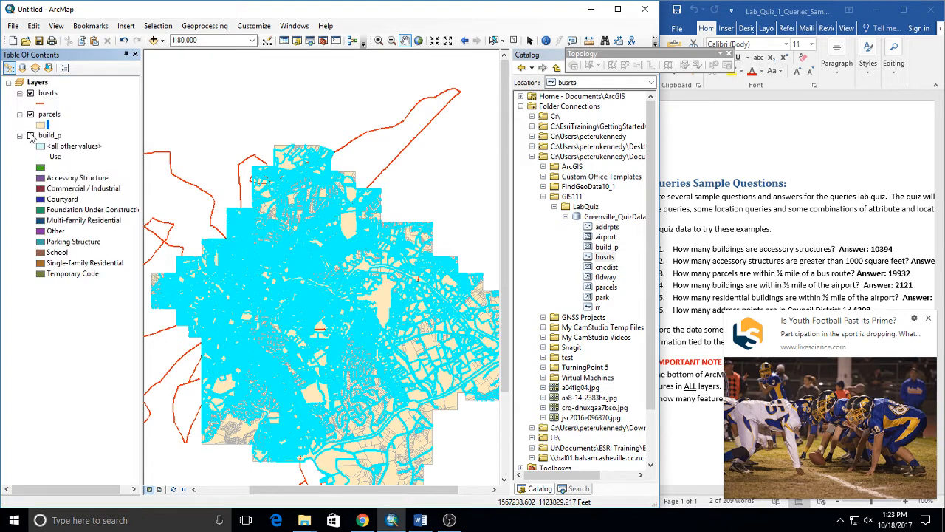
left_click(48, 68)
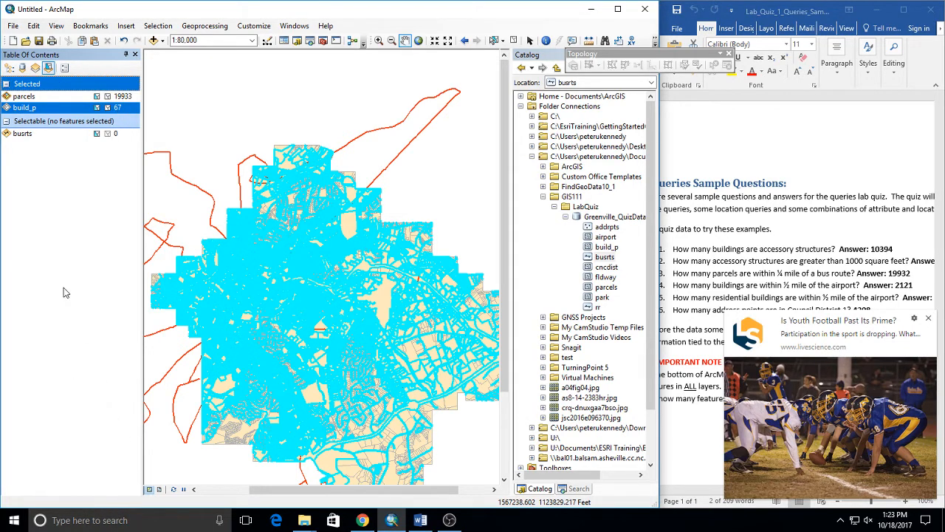
right_click(111, 108)
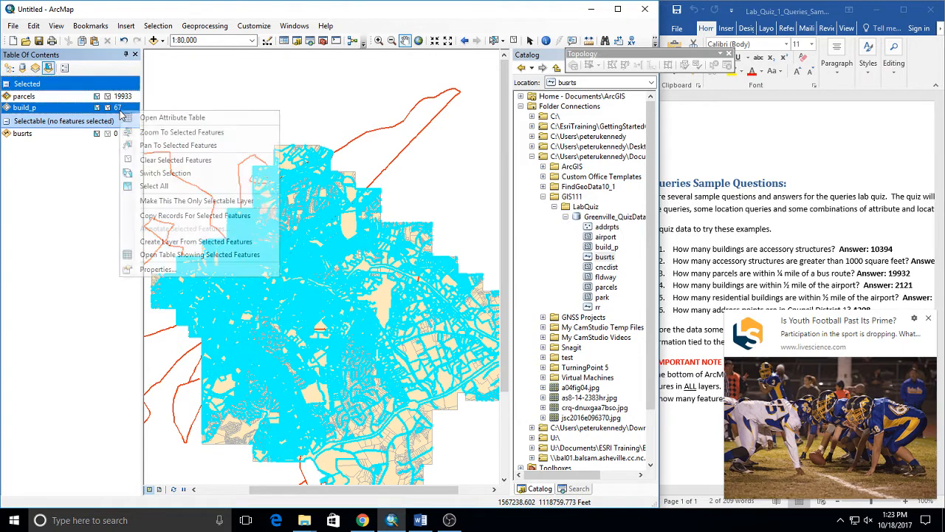
left_click(126, 108)
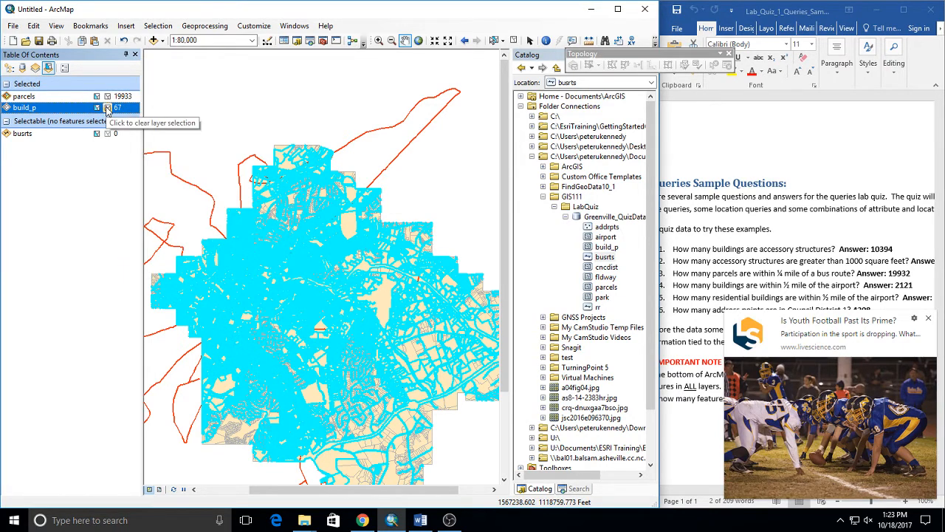
left_click(107, 109)
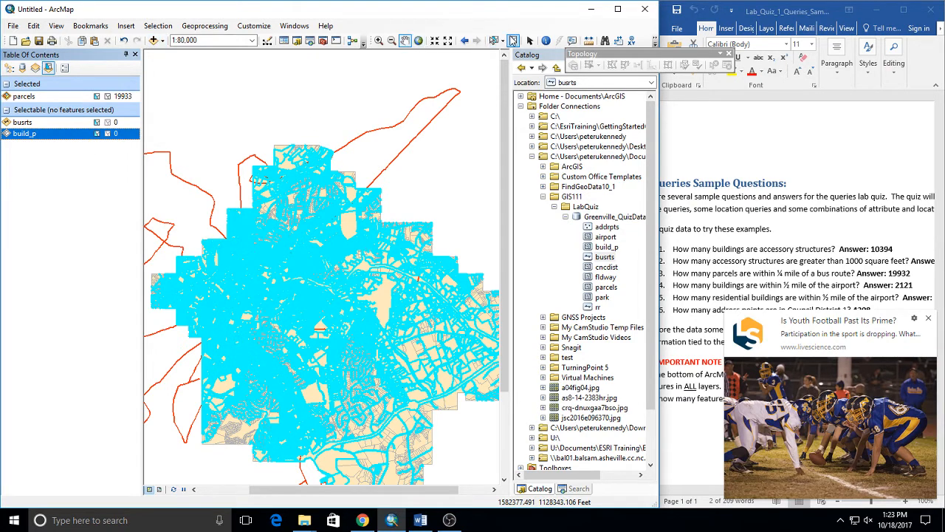
left_click(510, 41)
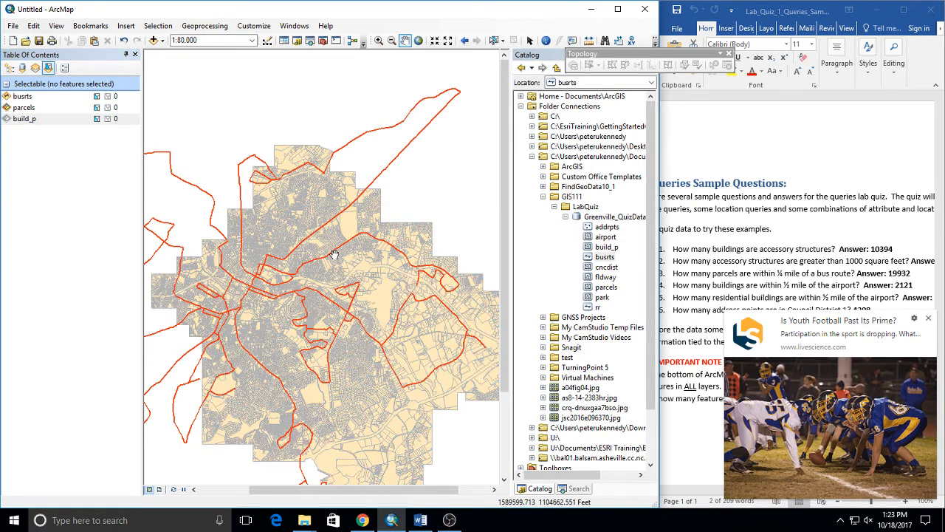
Hide the busrts layer and select the street right-of-way parcel to see how far it extends through the parcels
scroll(328, 248, "up", 4)
scroll(328, 246, "up", 3)
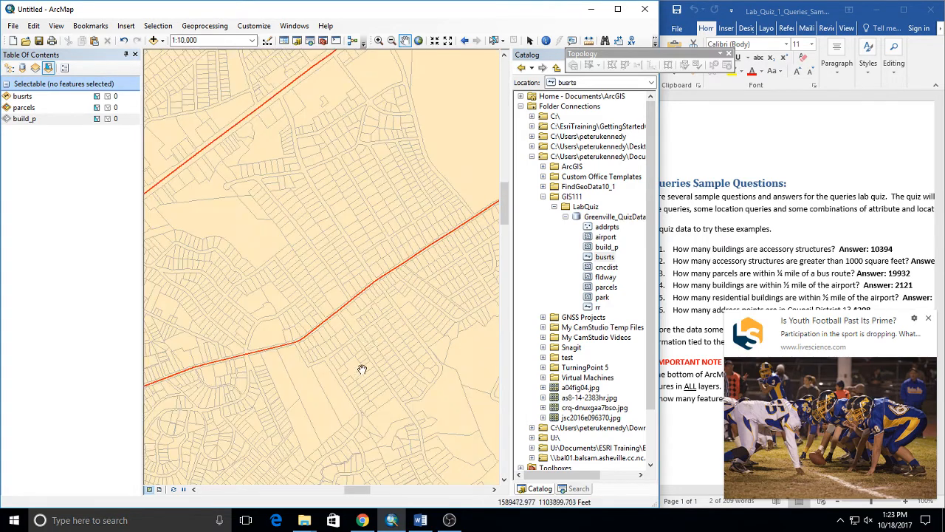
scroll(387, 383, "down", 2)
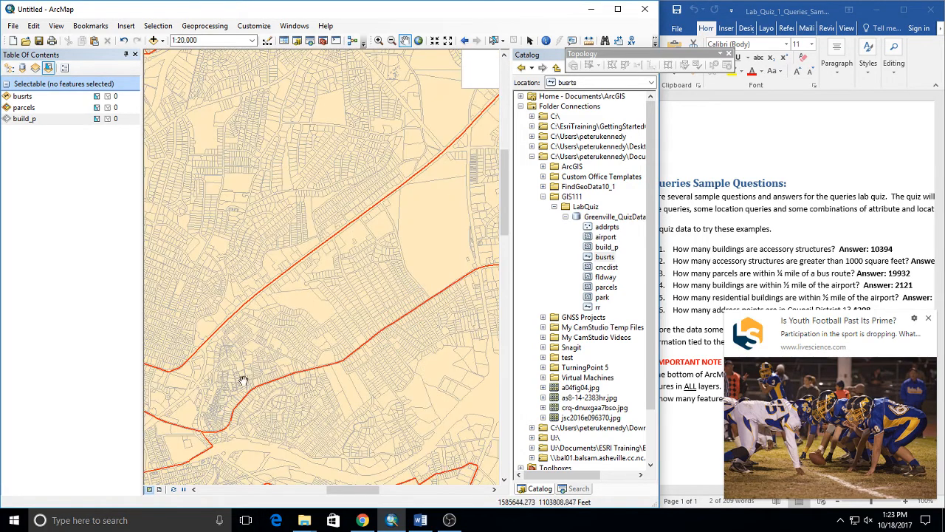
left_click(9, 68)
left_click(31, 93)
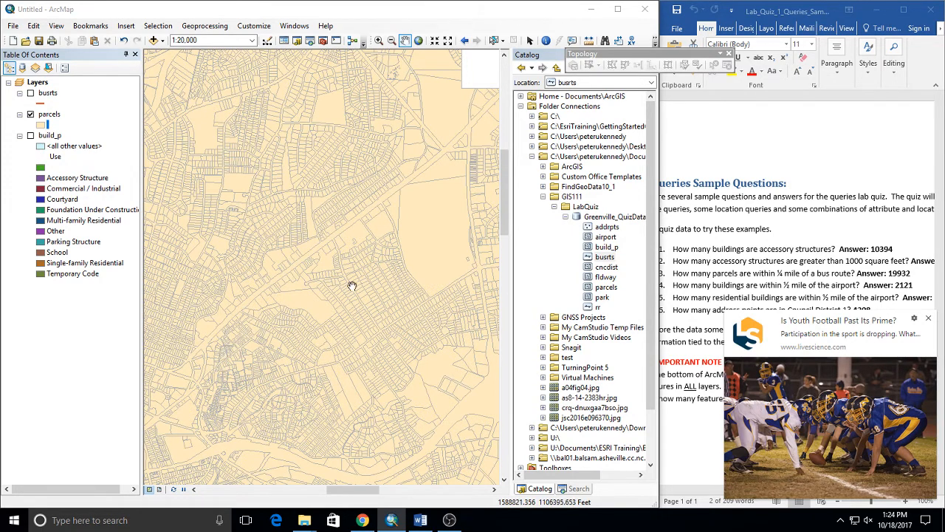
left_click(494, 40)
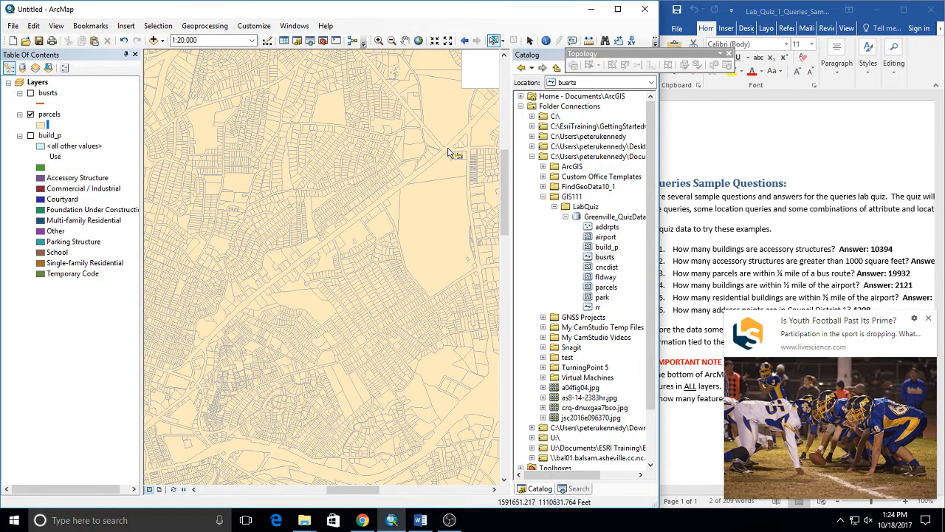
left_click(449, 153)
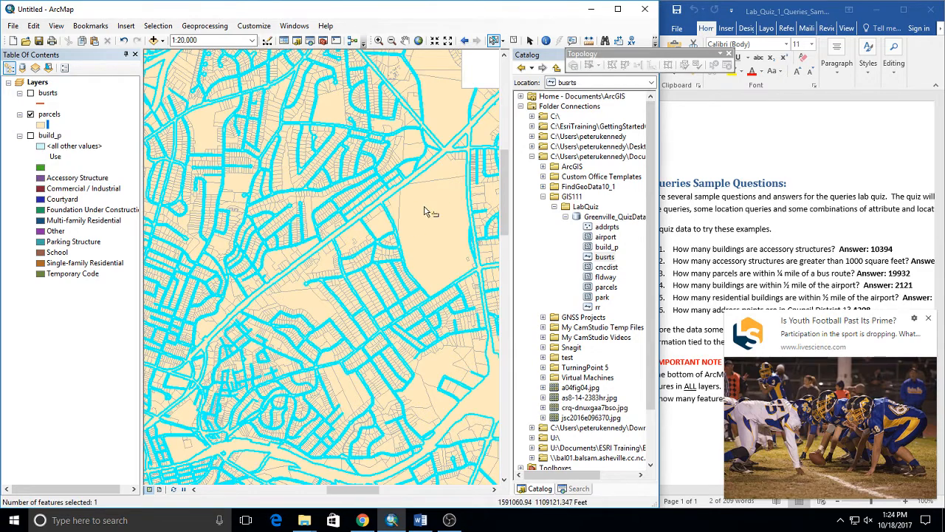
scroll(393, 222, "up", 3)
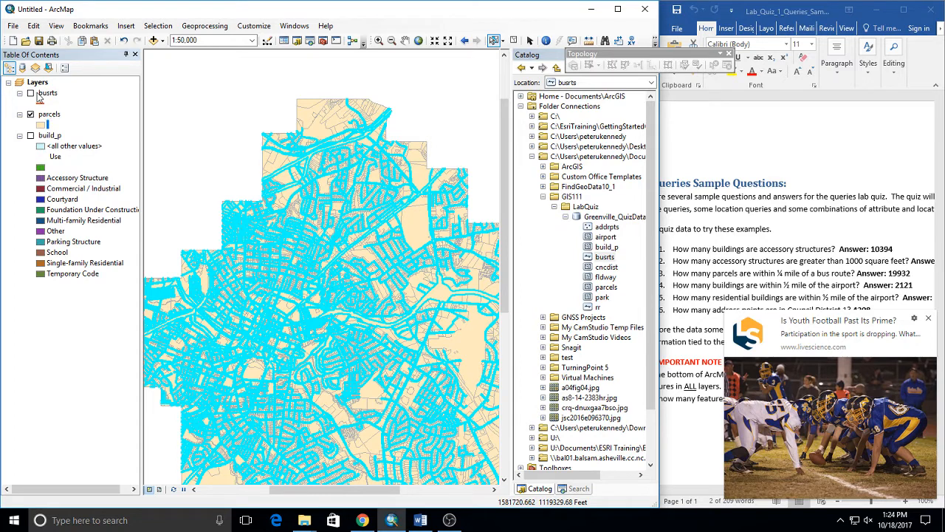
Rerun the Select By Location query for parcels within 0.25 miles of busrts, and clear the selection
left_click(158, 26)
left_click(167, 51)
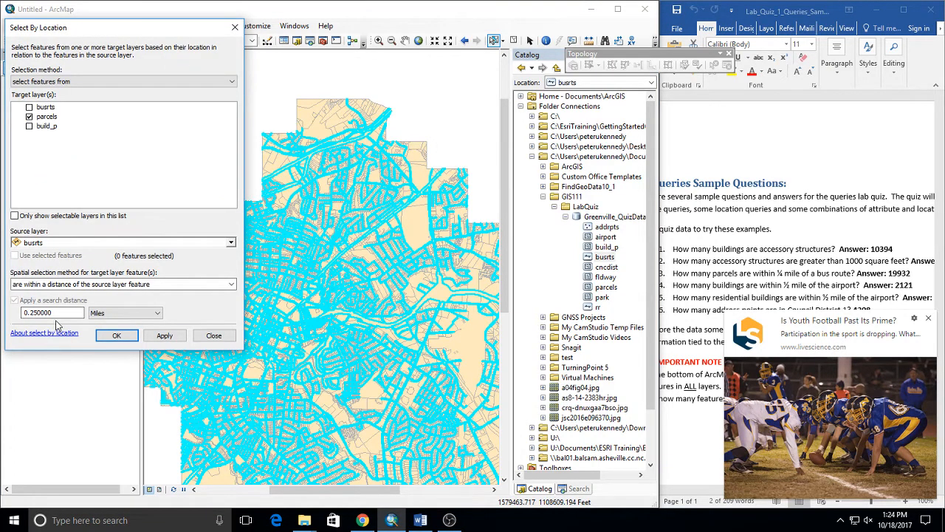
left_click(158, 336)
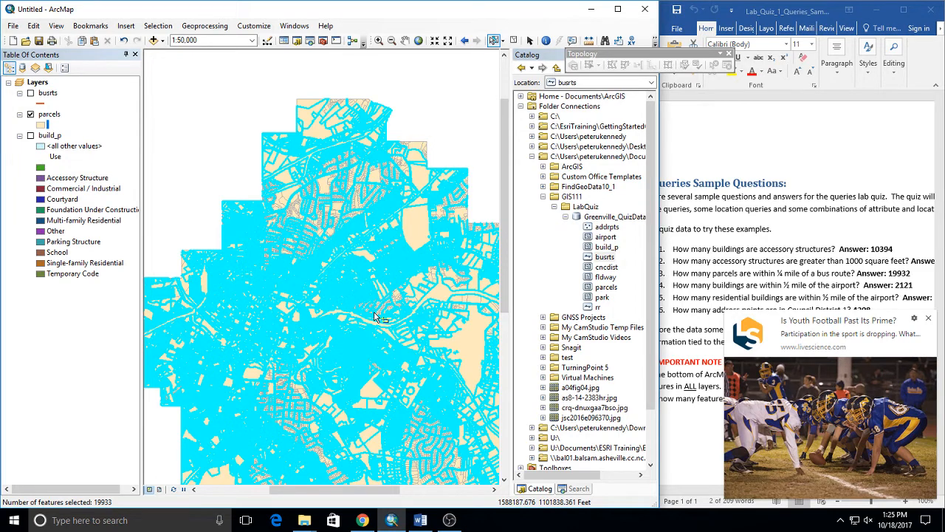
left_click(173, 142)
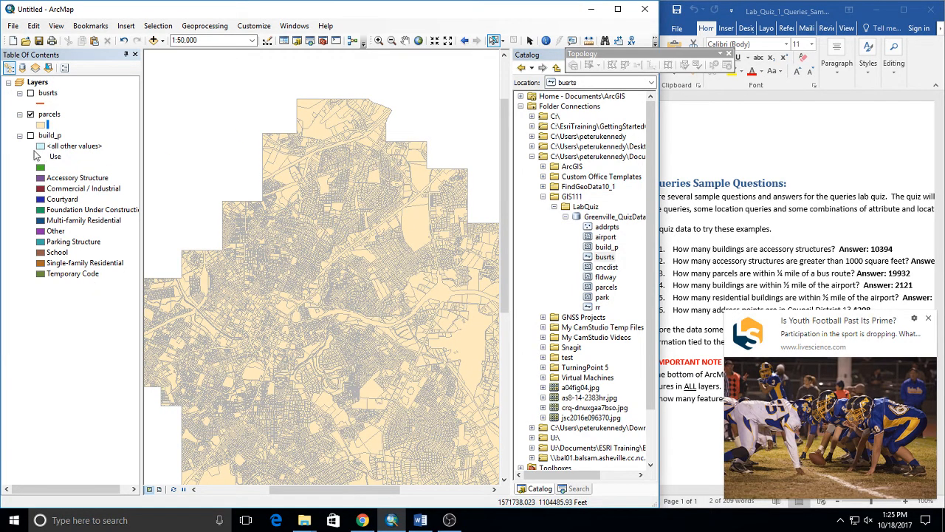
Display the build_p layer instead of parcels and add the airport layer from Greenville_QuizData to the map
left_click(31, 116)
left_click(31, 116)
left_click(19, 136)
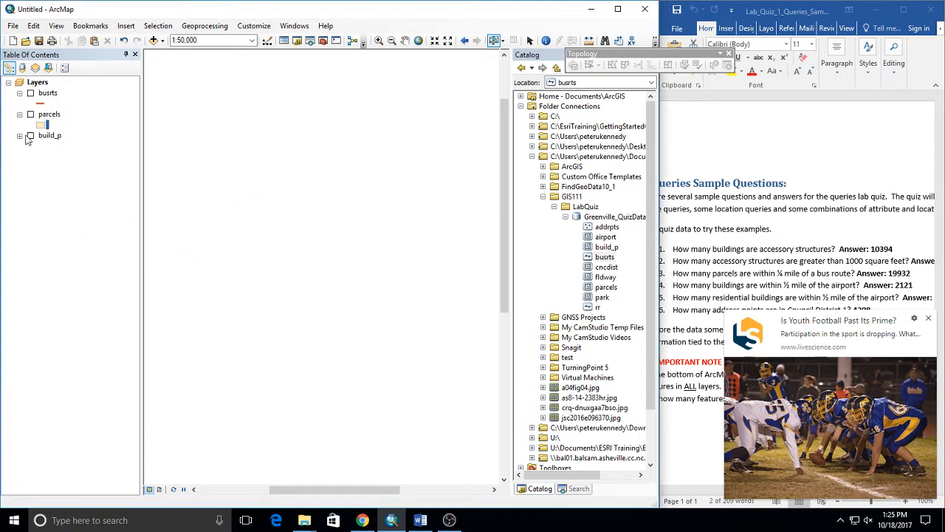
left_click(30, 136)
left_click(19, 136)
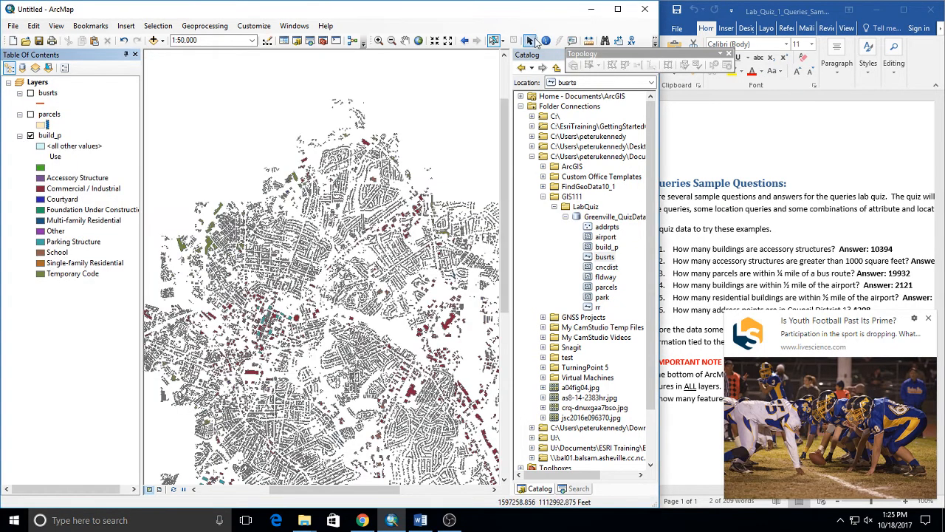
left_click_drag(605, 237, 451, 229)
left_click_drag(475, 349, 352, 272)
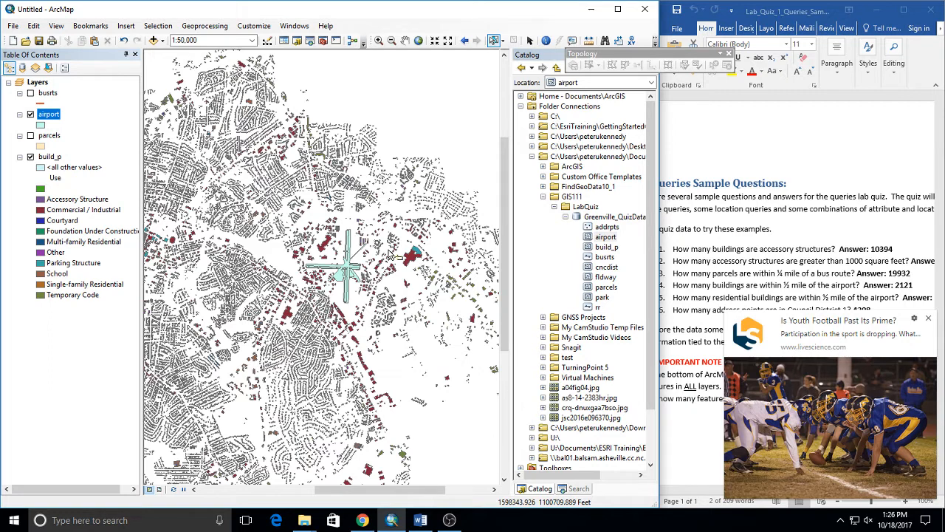
Select the build_p features within .5 miles of the airport layer by location, and list the layers by selection
left_click(158, 26)
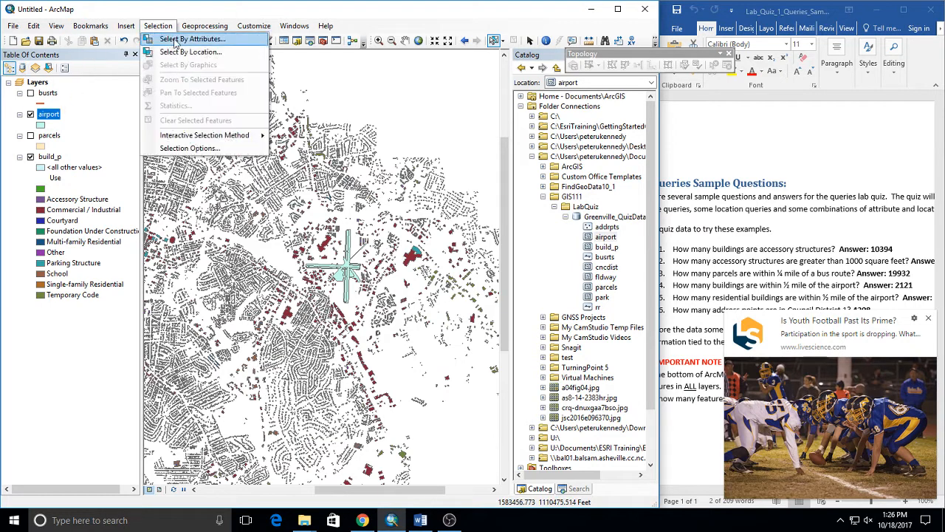
left_click(180, 53)
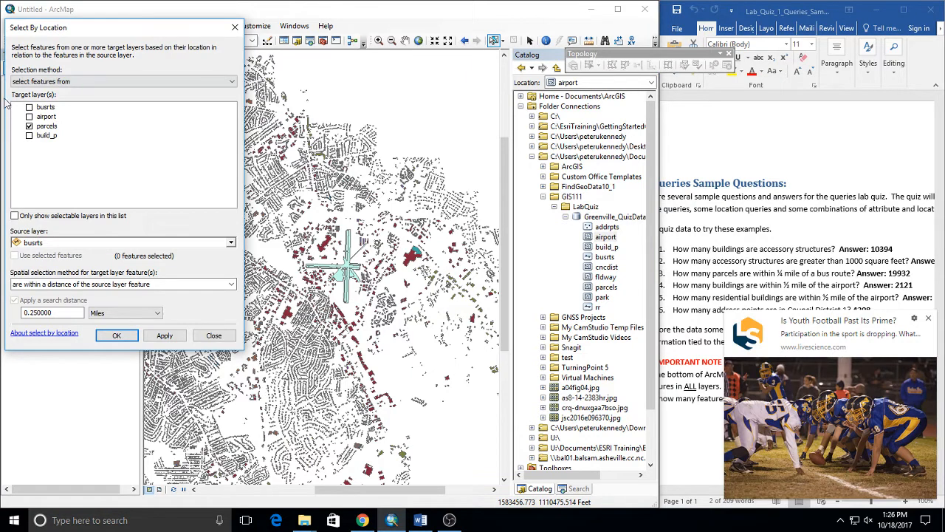
left_click(30, 135)
left_click(30, 125)
left_click(42, 244)
left_click(47, 264)
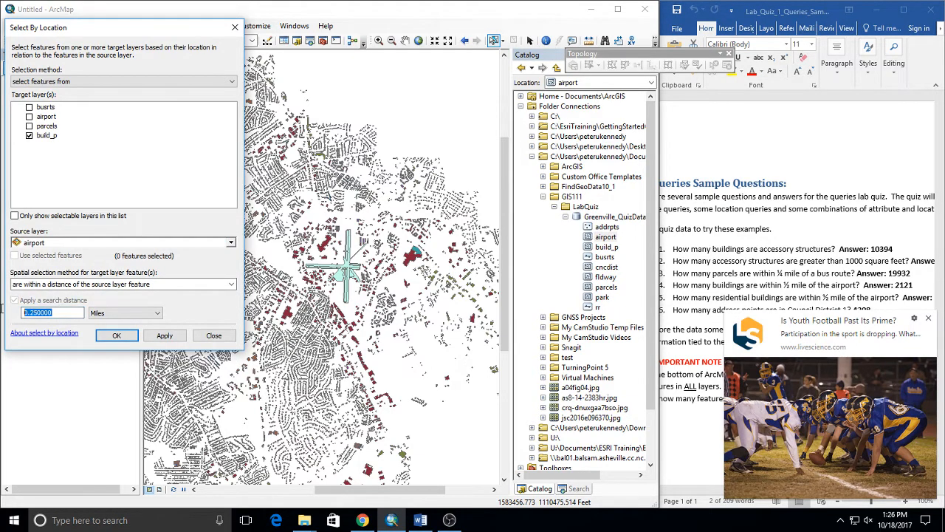
double_click(63, 313)
type(".5")
left_click(119, 336)
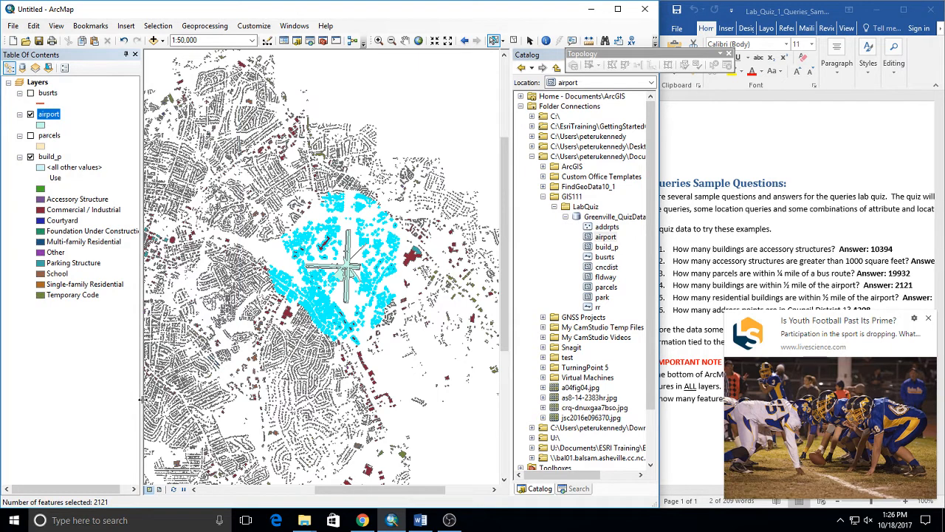
left_click(49, 68)
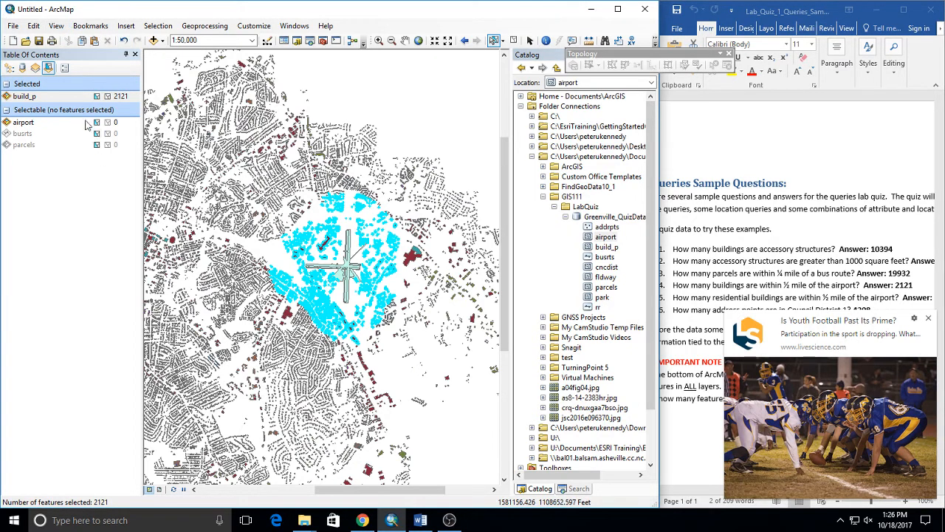
Return to the layer drawing order and check the airport layer's attribute table, closing it again
left_click(8, 67)
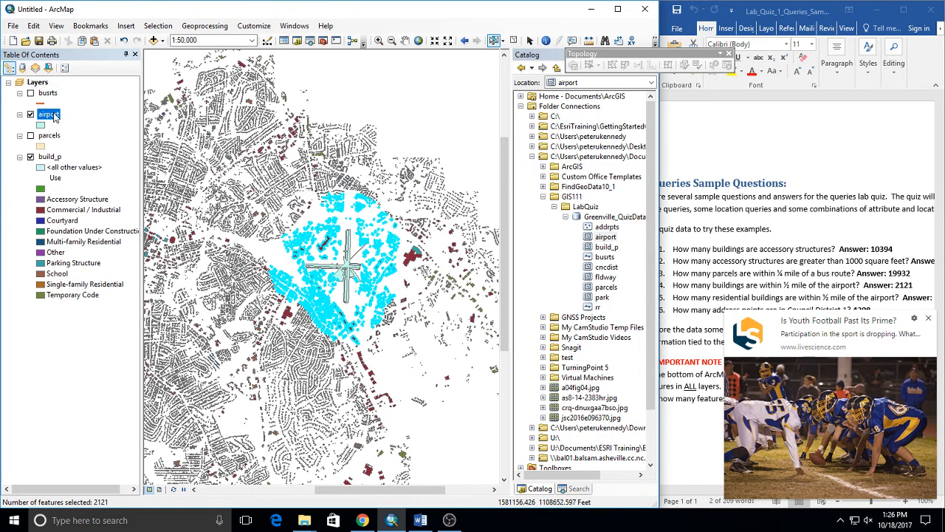
double_click(56, 118, "ctrl")
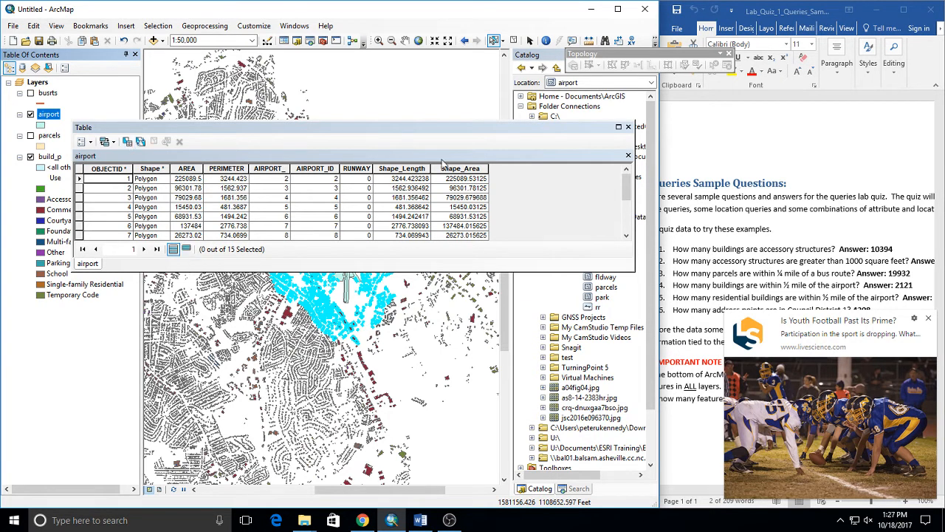
left_click(627, 127)
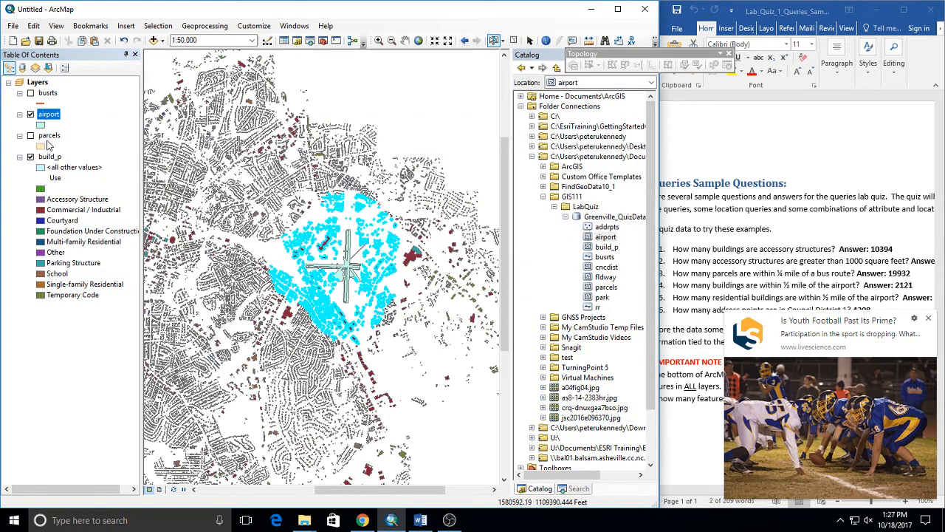
Open the build_p attribute table and look through the Use values of the selected buildings
double_click(55, 157, "ctrl")
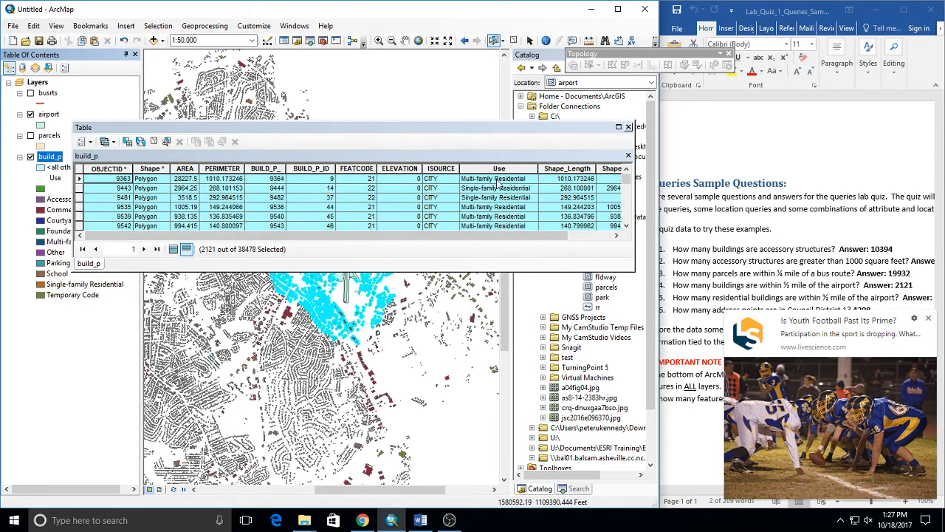
scroll(502, 189, "down", 10)
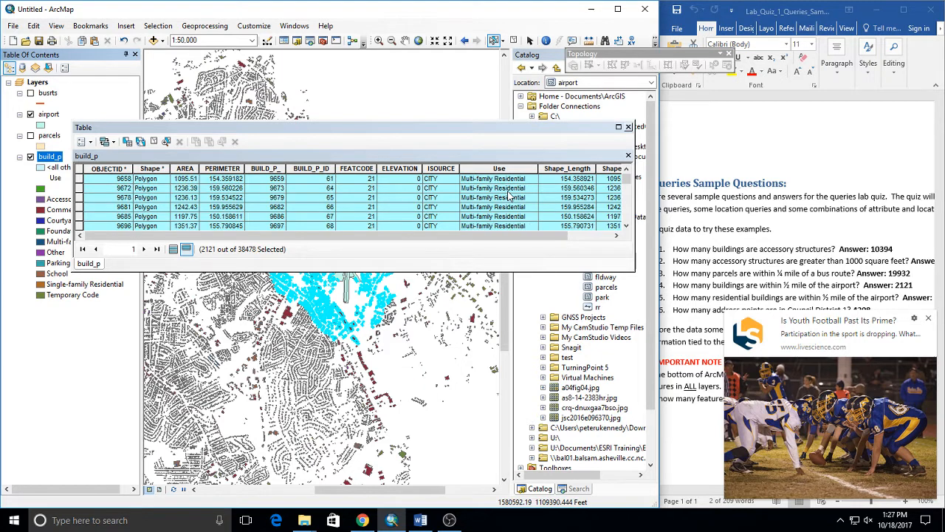
scroll(508, 195, "down", 1)
scroll(508, 195, "down", 8)
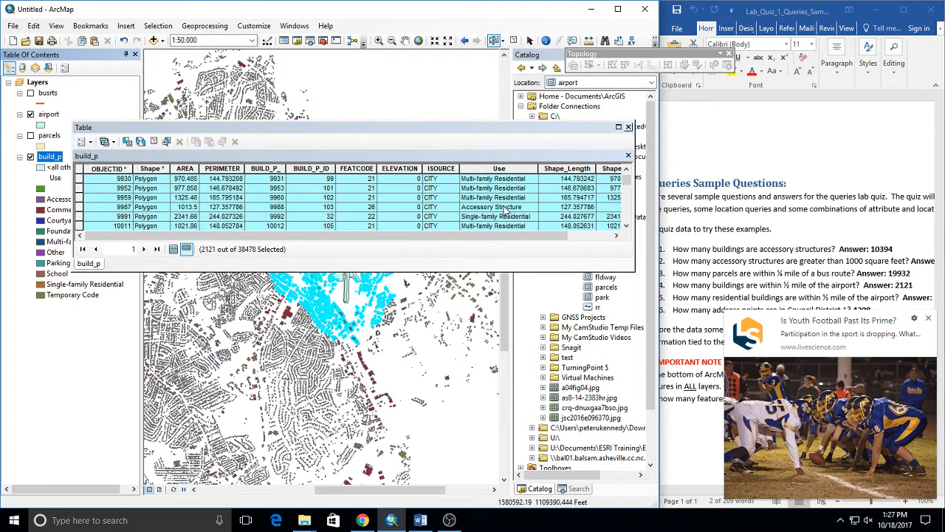
scroll(507, 208, "down", 8)
scroll(507, 210, "down", 3)
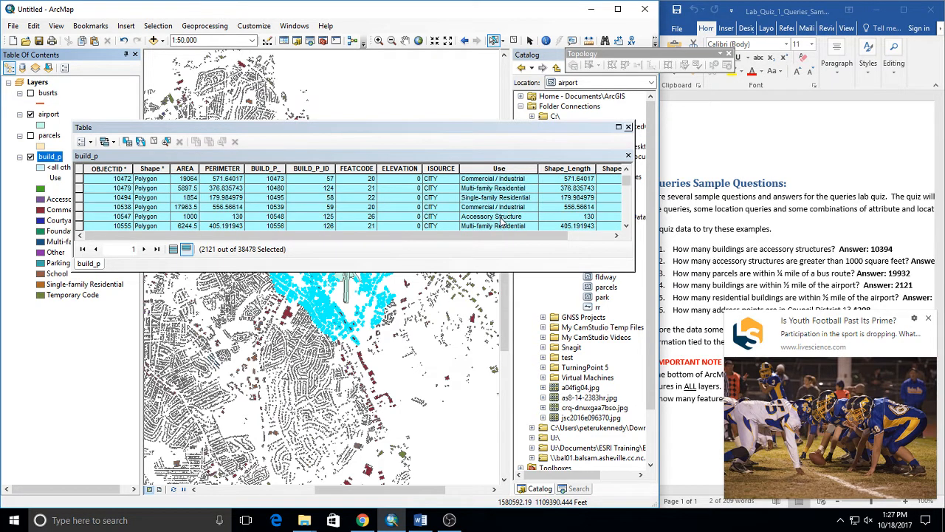
Start an attribute selection from the build_p table with the method set to Select from current selection
left_click_drag(367, 135, 550, 163)
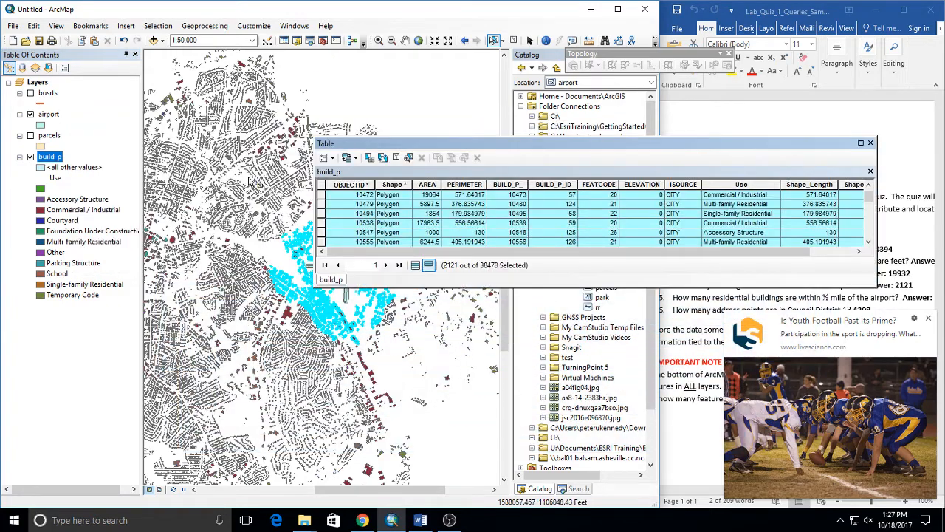
left_click(325, 157)
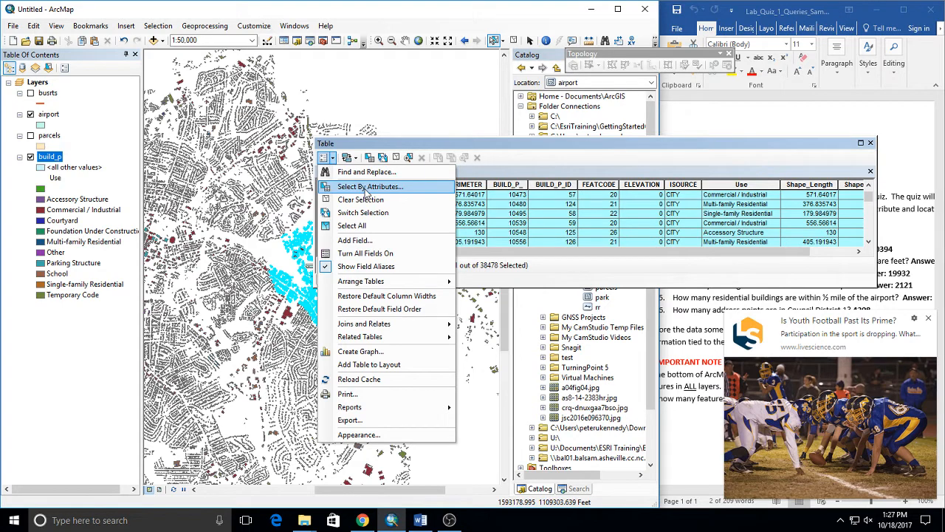
left_click(366, 189)
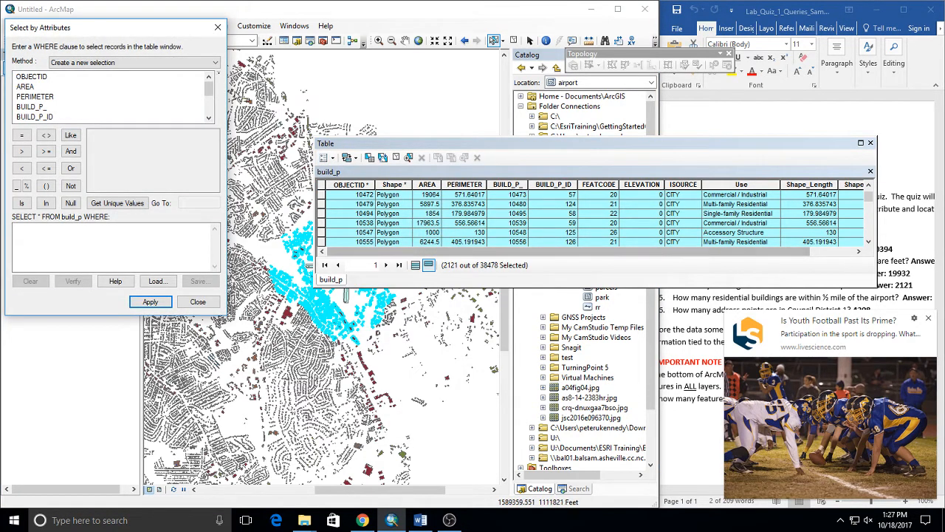
left_click(122, 63)
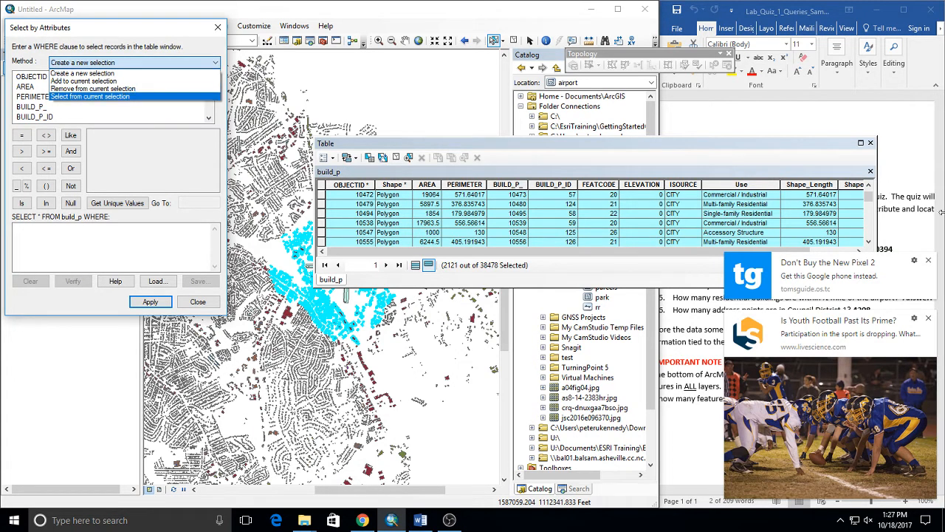
left_click(928, 261)
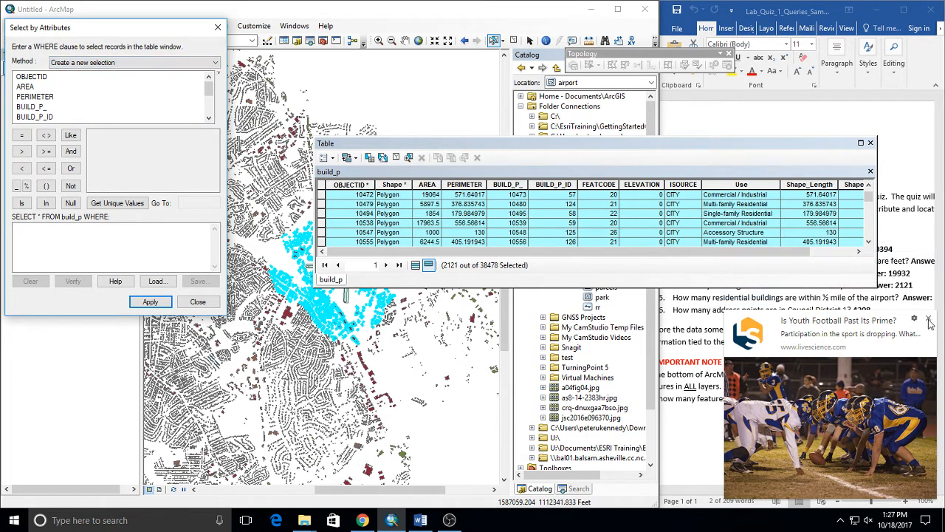
left_click(928, 318)
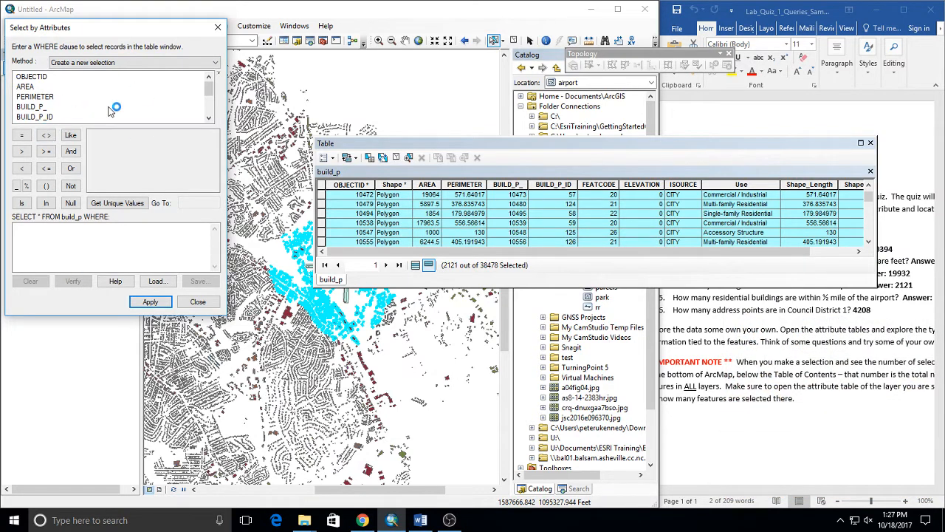
scroll(209, 99, "down", 1)
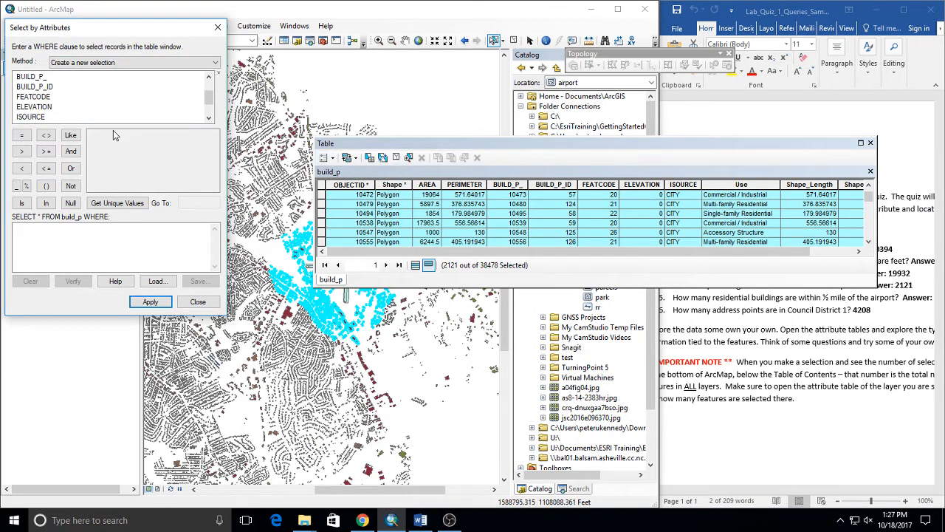
left_click(95, 64)
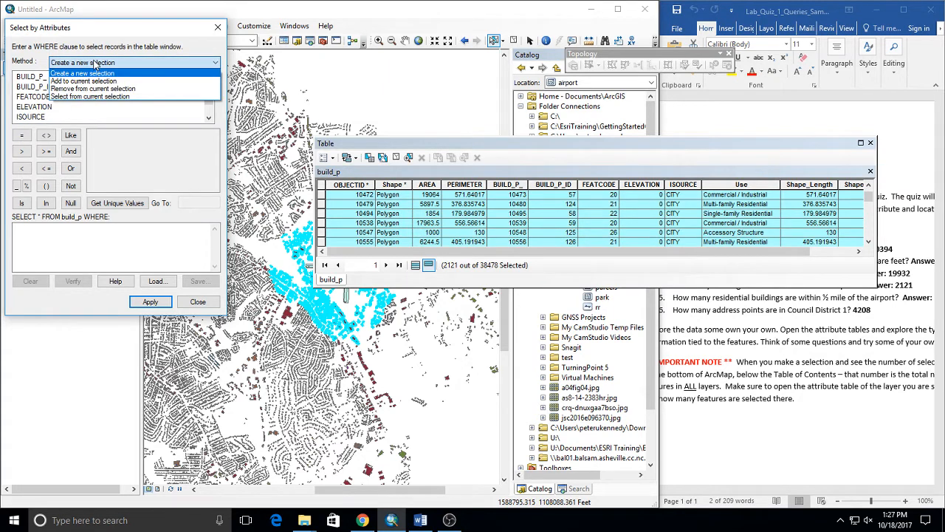
left_click(93, 98)
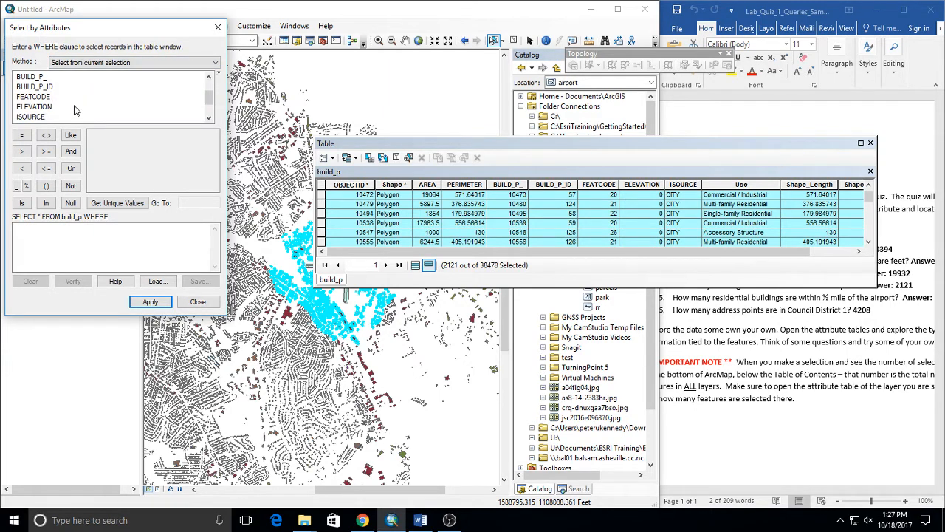
Build the build_p query Use = 'Multi-family Residential' OR Use = 'Single-family Residential'
scroll(78, 109, "down", 1)
double_click(22, 97)
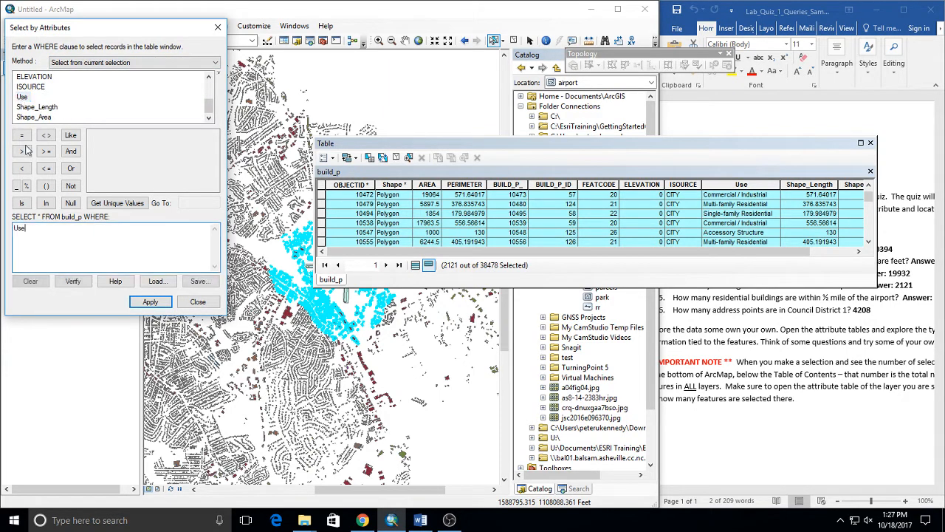
left_click(22, 135)
left_click(117, 203)
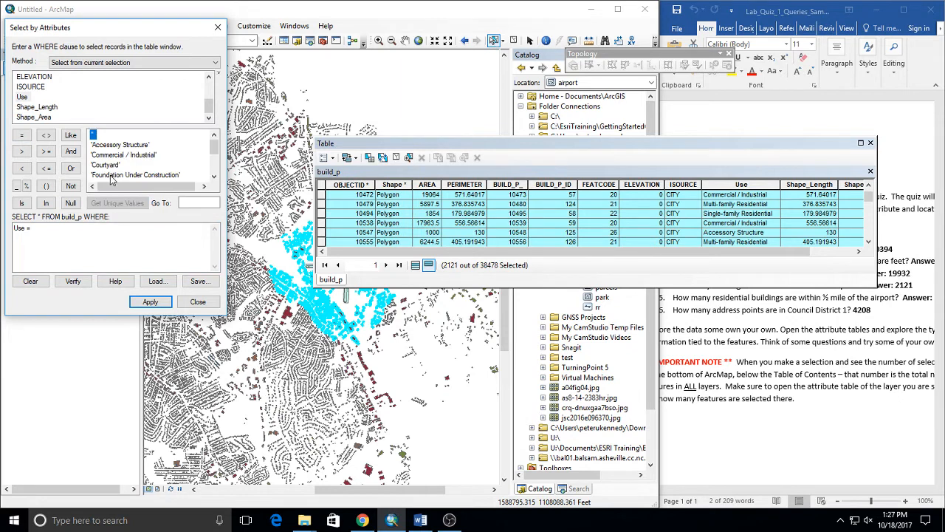
scroll(115, 181, "down", 1)
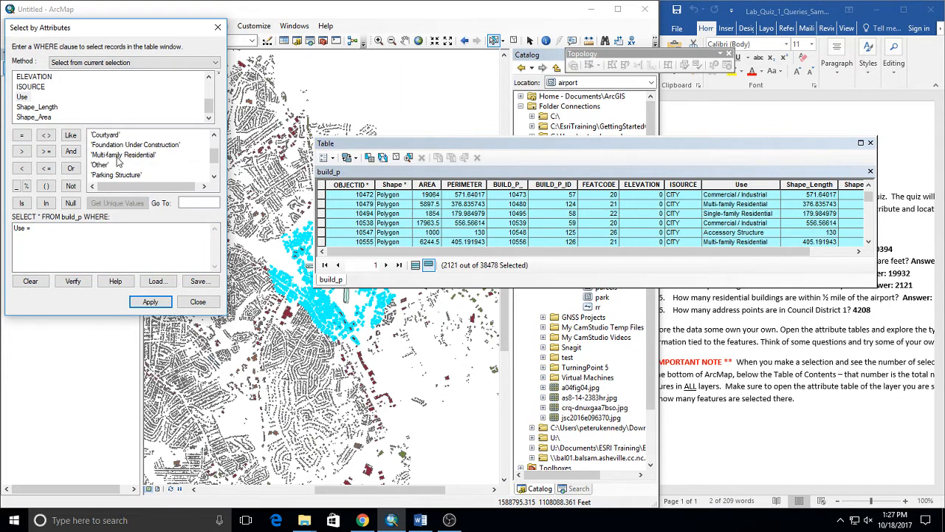
double_click(118, 157)
left_click(71, 168)
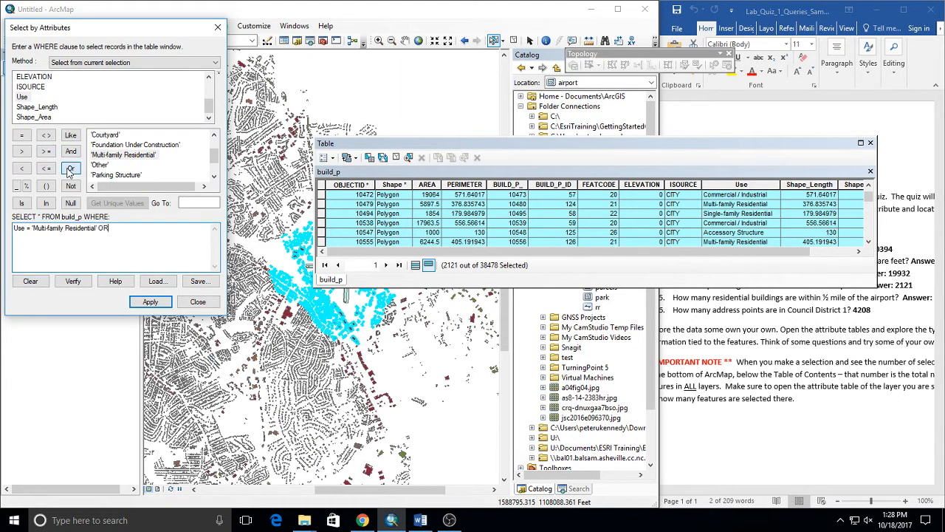
double_click(22, 97)
left_click(21, 135)
scroll(151, 168, "down", 1)
double_click(134, 165)
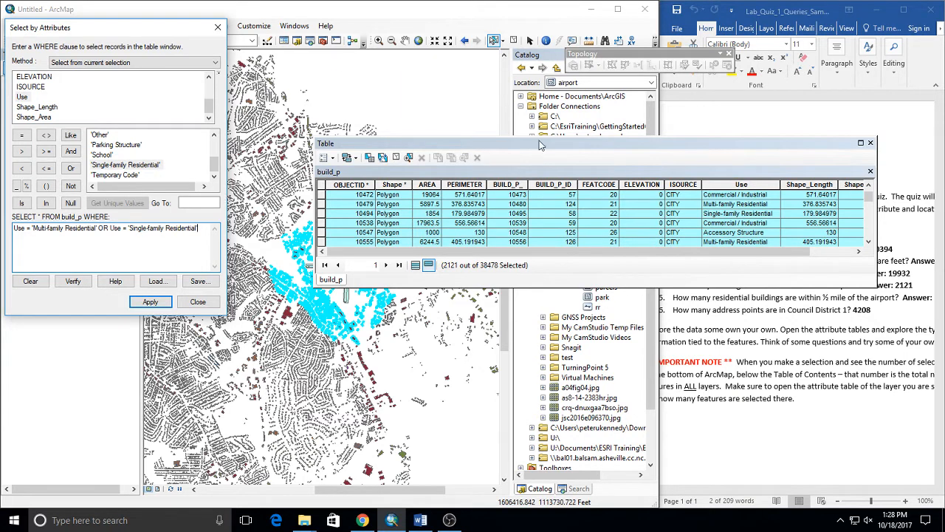
Apply the residential query to the buildings already selected near the airport and close the selection dialog
left_click_drag(539, 143, 639, 82)
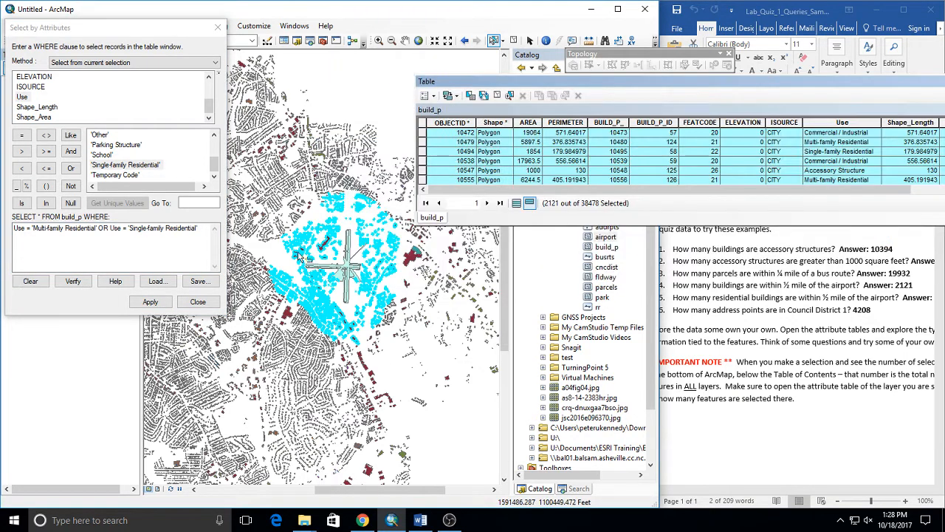
left_click(150, 301)
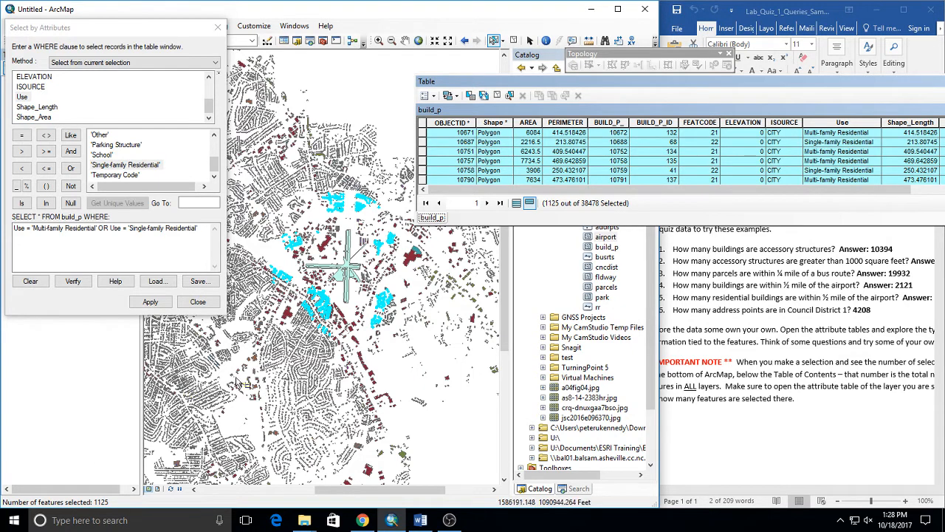
left_click(197, 301)
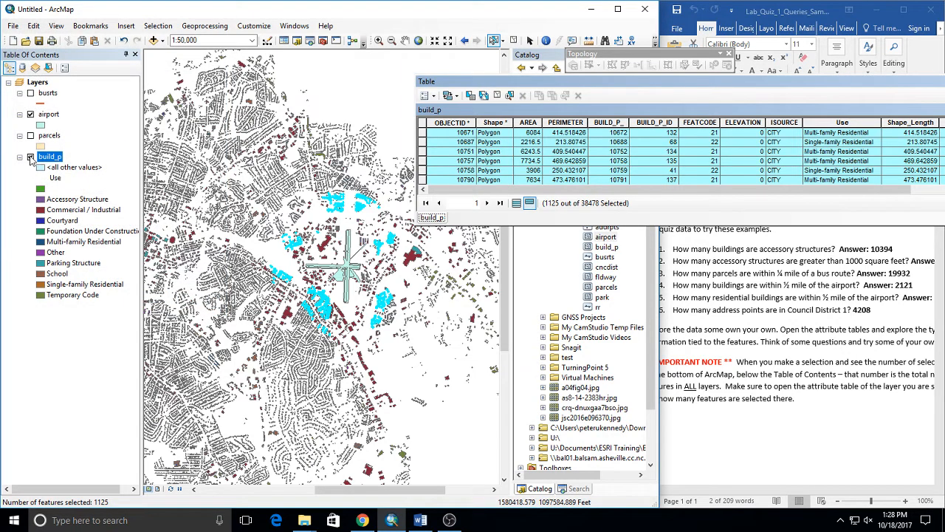
Close the build_p attribute table, clear the selection, and hide the build_p and airport layers
left_click_drag(901, 81, 611, 89)
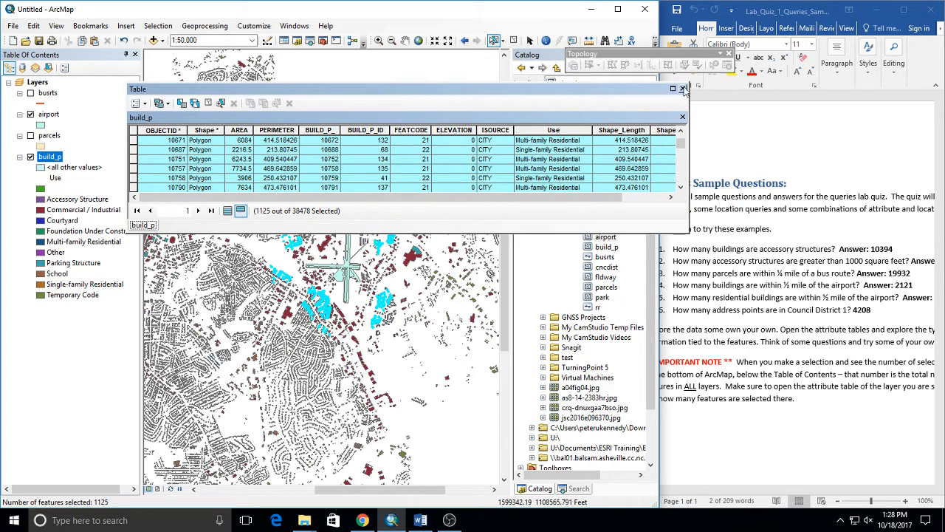
left_click(683, 89)
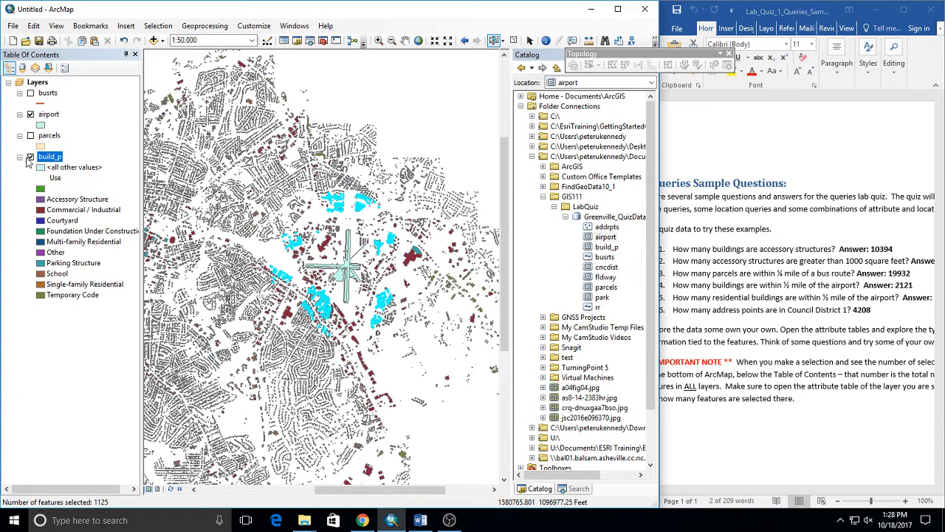
left_click(30, 157)
left_click(31, 114)
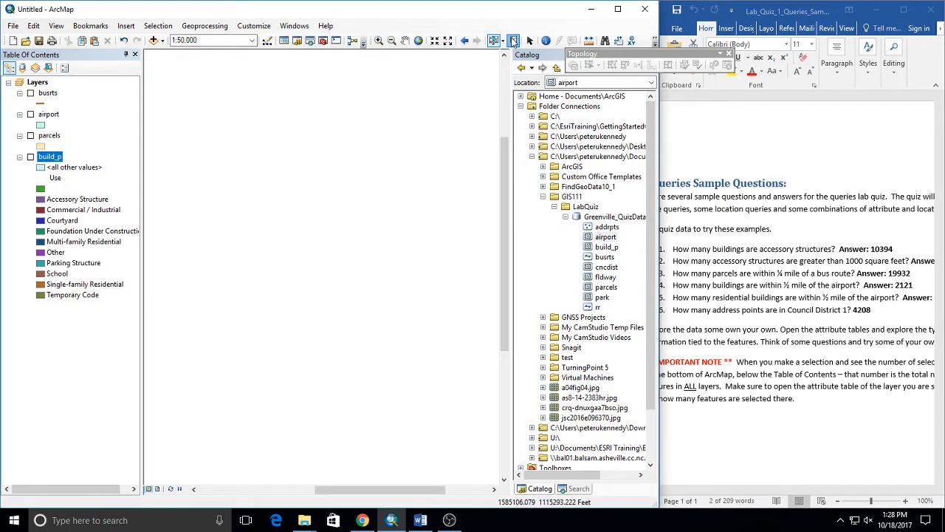
Add the cncdist and addrpts layers from Greenville_QuizData to the map and view their full extent
left_click_drag(606, 266, 433, 274)
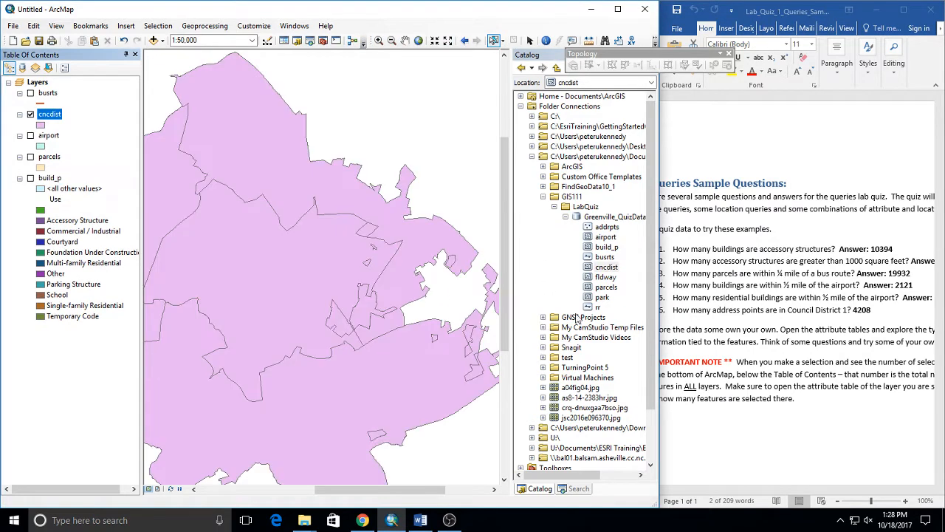
left_click_drag(606, 226, 321, 243)
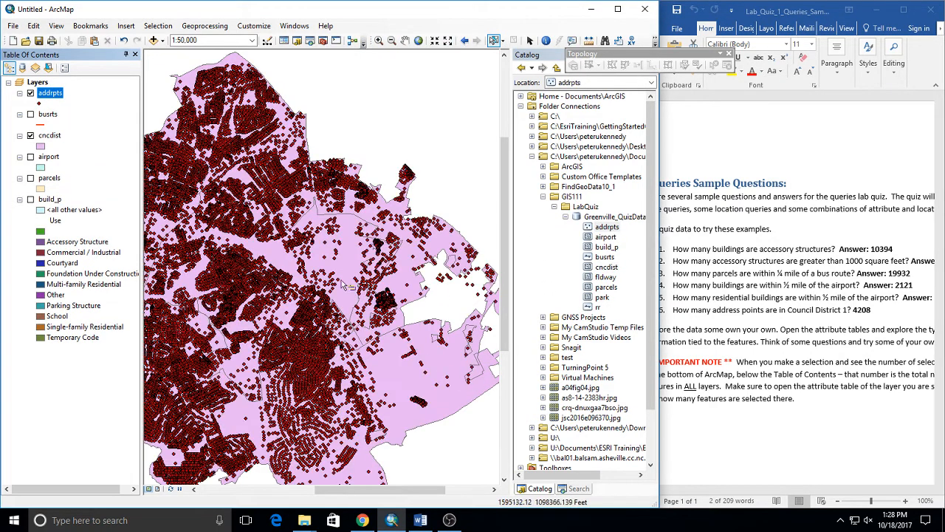
scroll(345, 287, "up", 5)
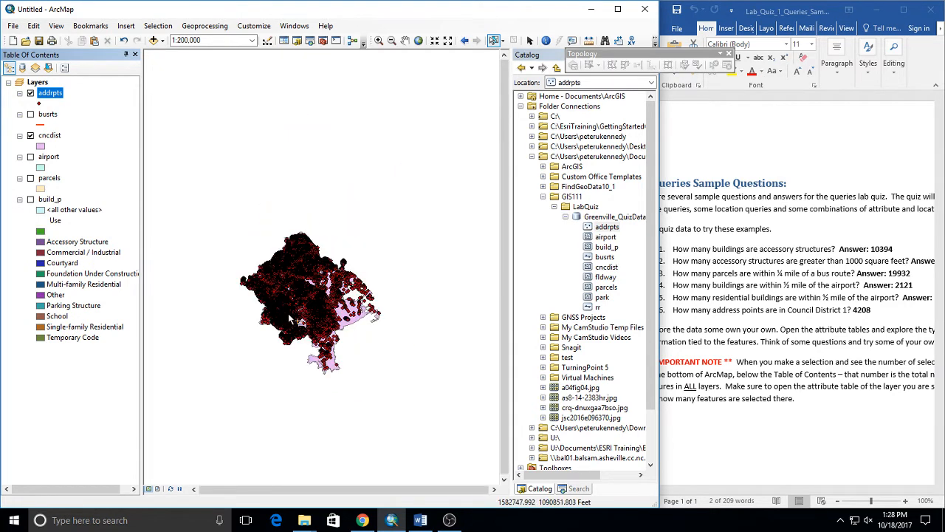
scroll(290, 317, "down", 4)
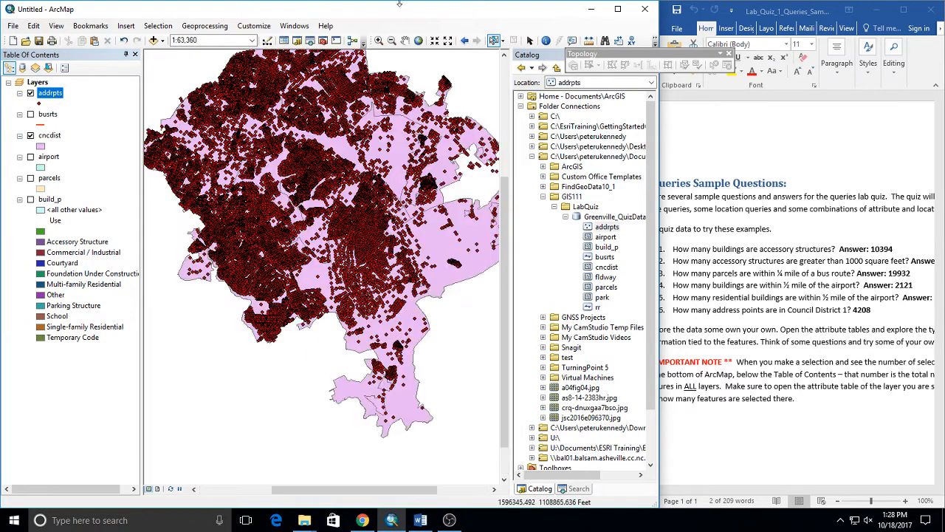
left_click_drag(385, 102, 404, 224)
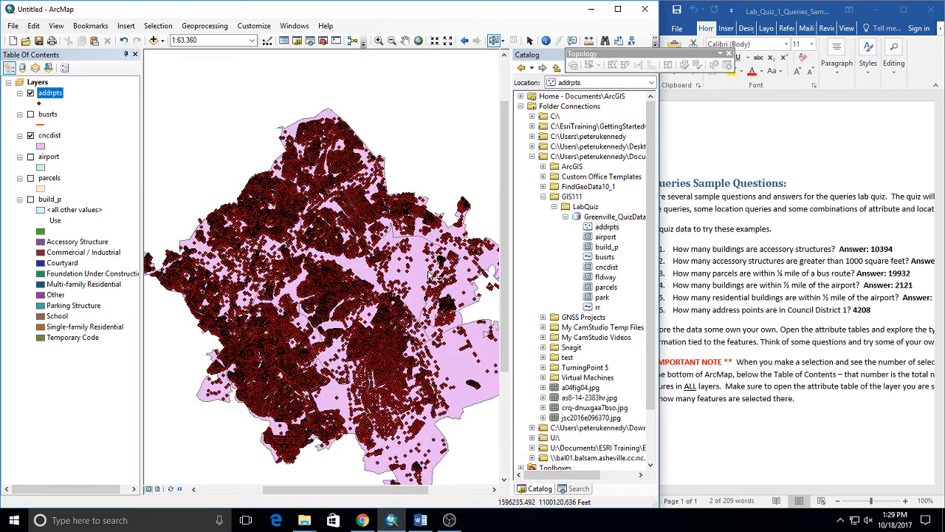
scroll(174, 255, "up", 1)
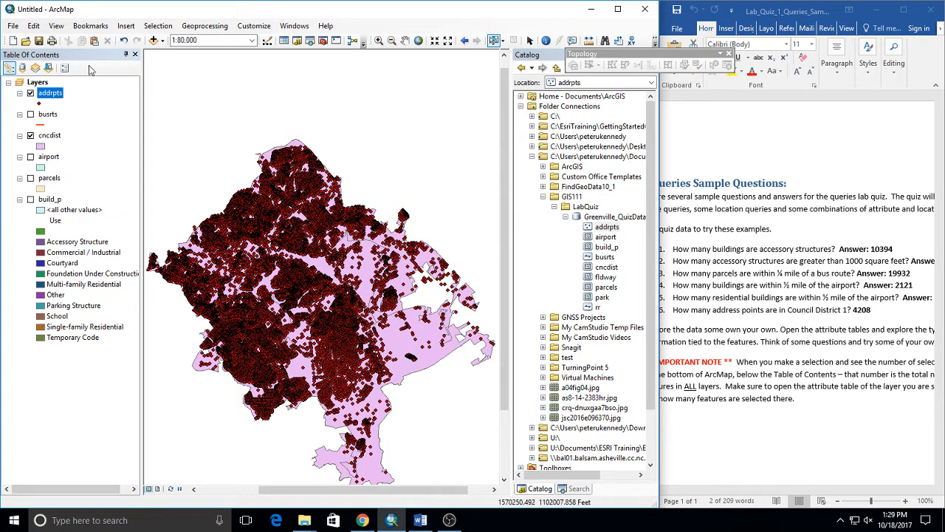
Hide the addrpts layer so that only the cncdist council districts are displayed
left_click(31, 94)
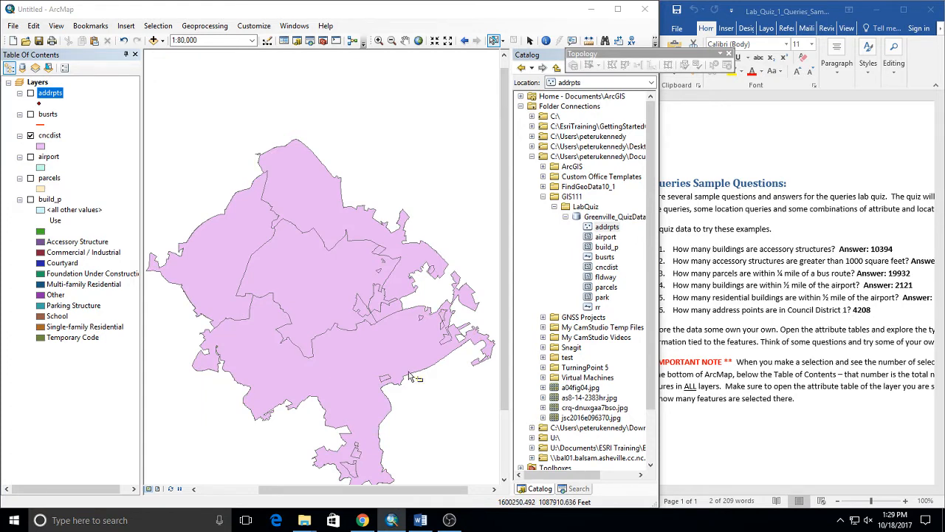
scroll(295, 319, "down", 1)
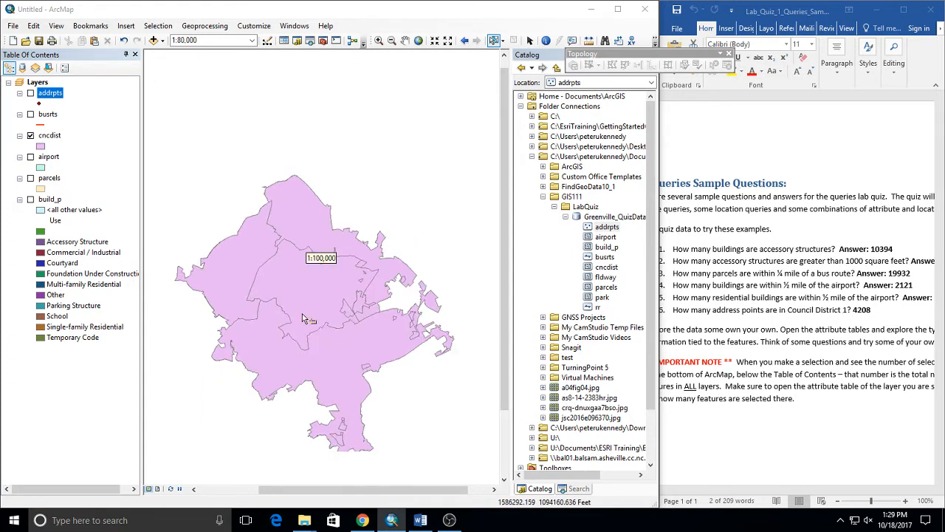
left_click_drag(315, 307, 321, 297)
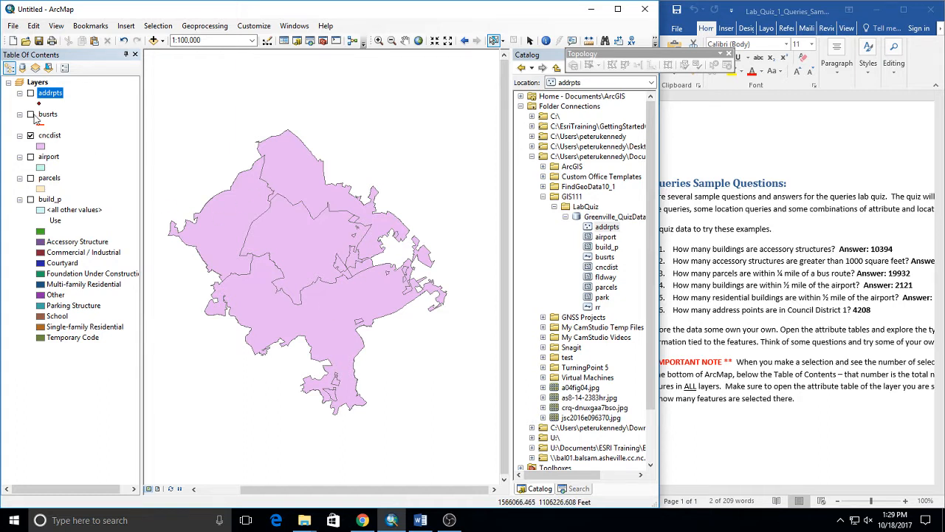
Open the cncdist attribute table and look through its records by OBJECTID
left_click(64, 136, "ctrl")
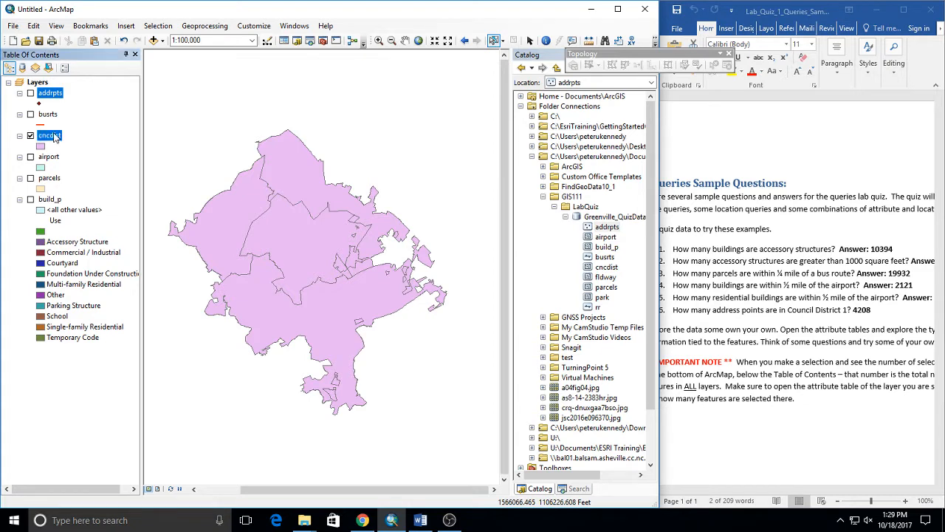
double_click(57, 136, "ctrl")
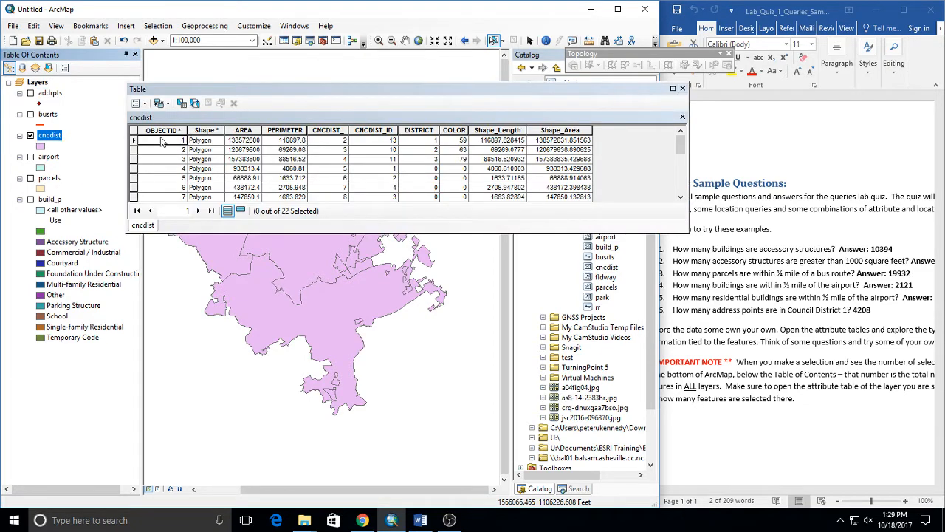
left_click(168, 131)
scroll(169, 139, "down", 5)
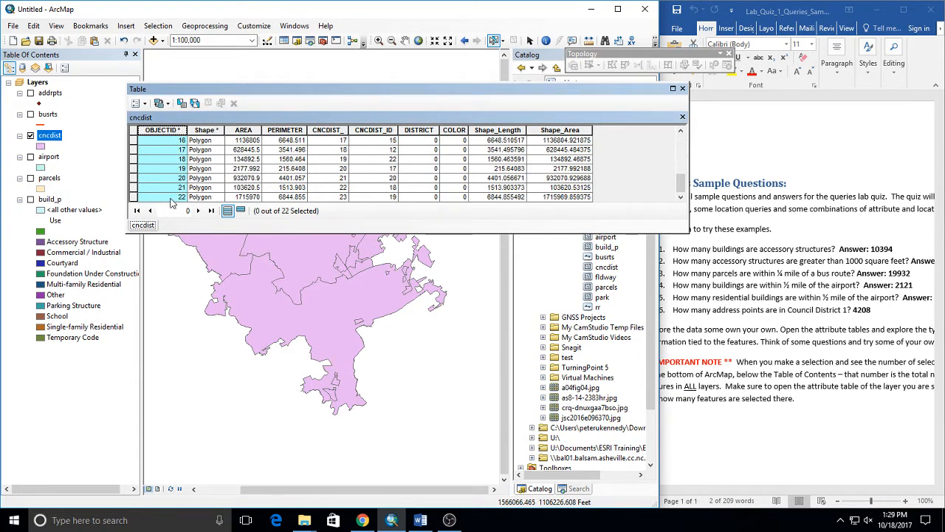
left_click(170, 197)
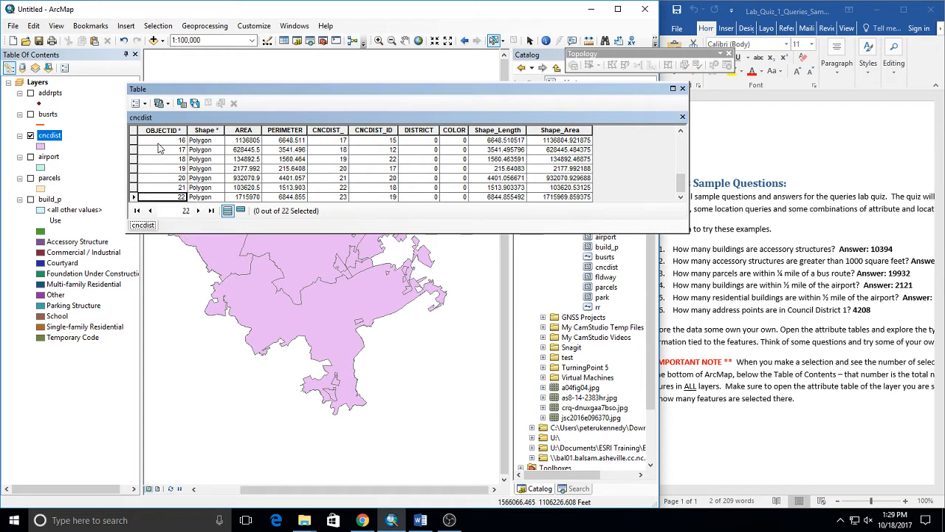
scroll(157, 148, "up", 3)
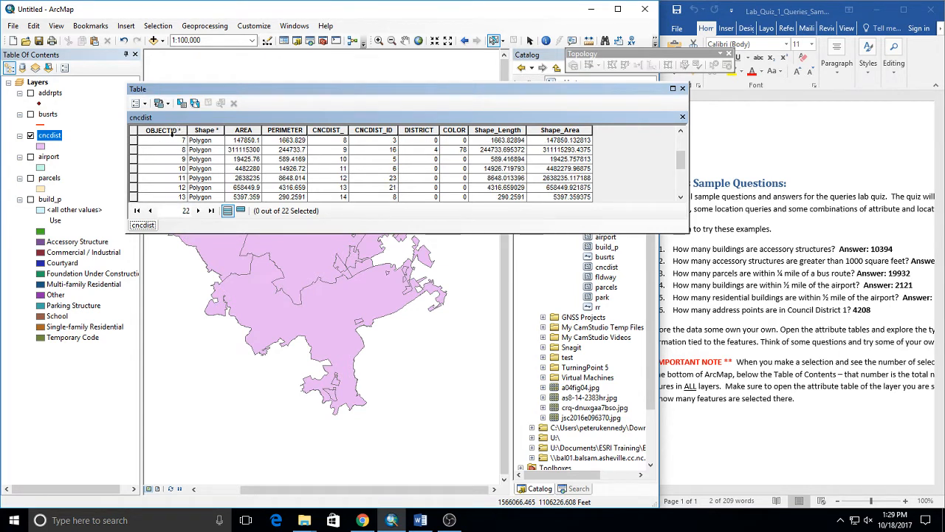
scroll(172, 131, "up", 2)
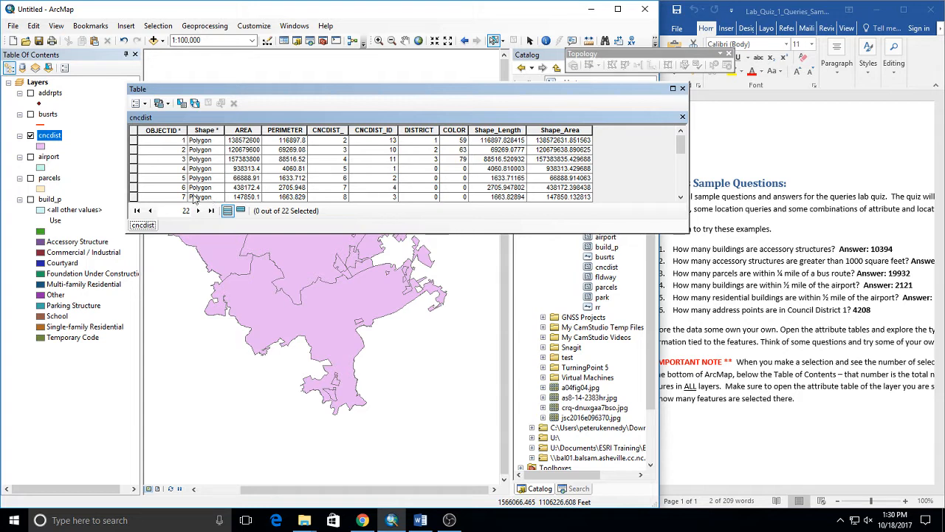
Examine the CNCDIST_ID, CNCDIST_ and DISTRICT fields of the cncdist table to see which one identifies the council districts
left_click(134, 177)
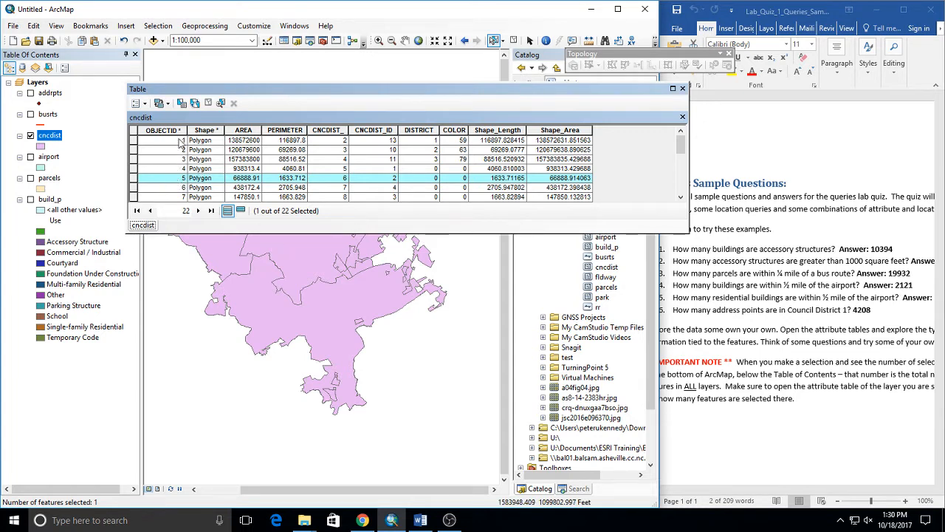
left_click(373, 131)
left_click(337, 133)
left_click(374, 132)
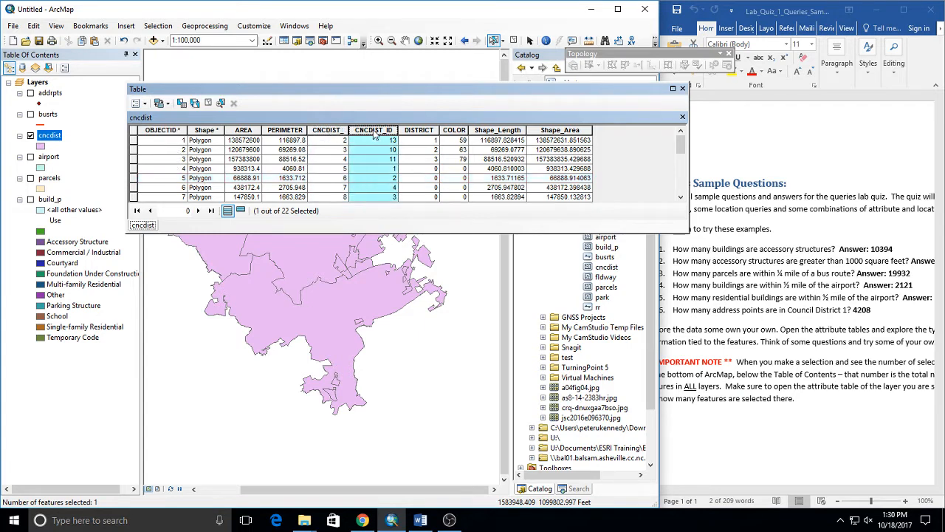
left_click(334, 131)
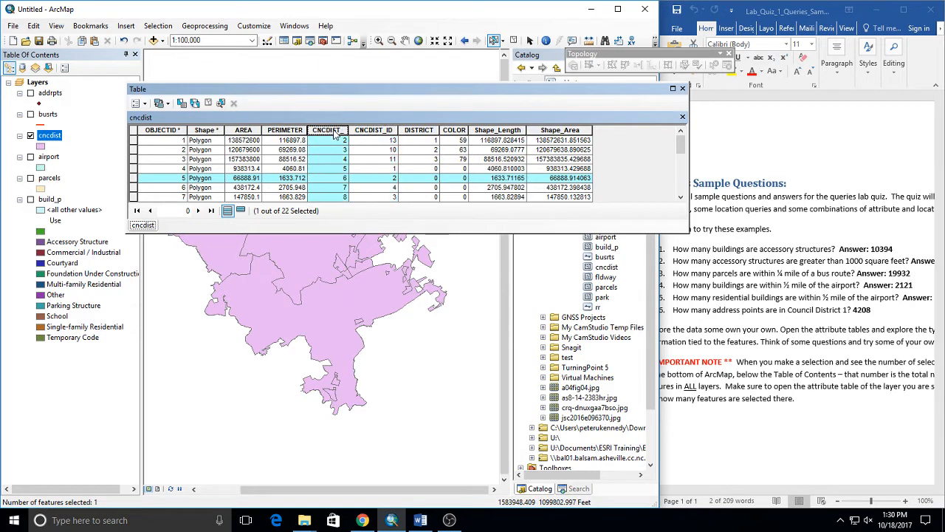
left_click(426, 132)
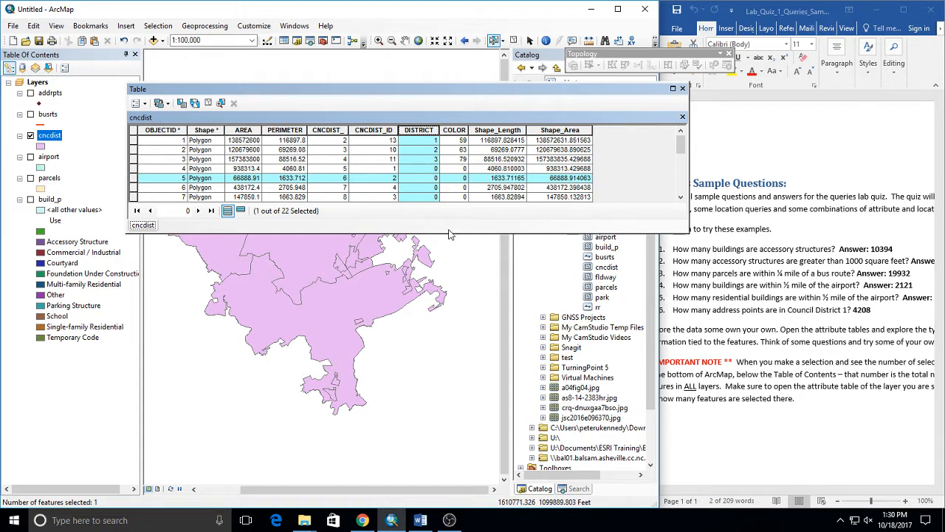
Enlarge the cncdist attribute table to show all of its records and clear the selected record
left_click_drag(448, 232, 448, 417)
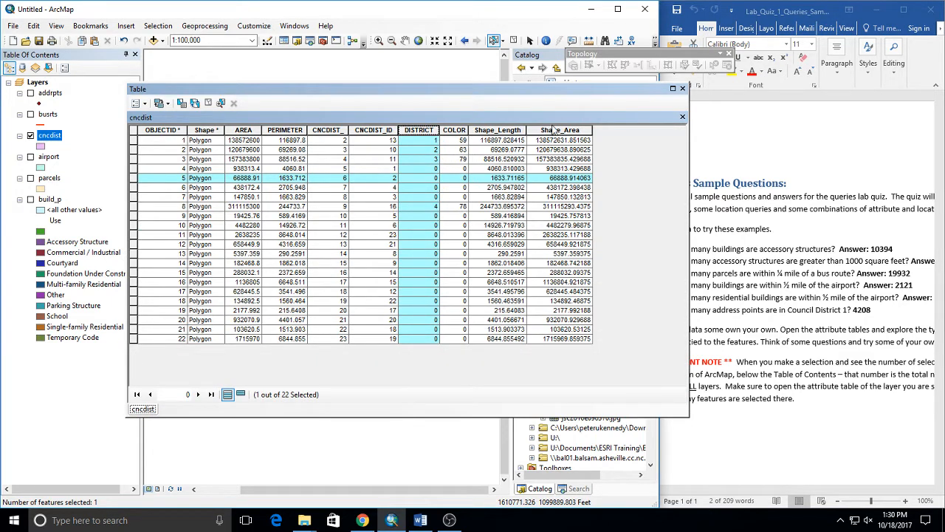
left_click(454, 225)
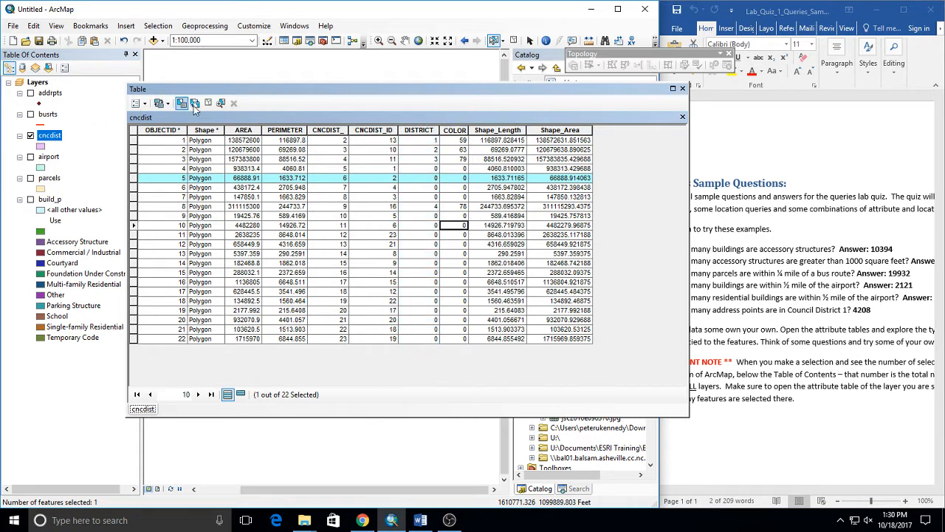
left_click(207, 104)
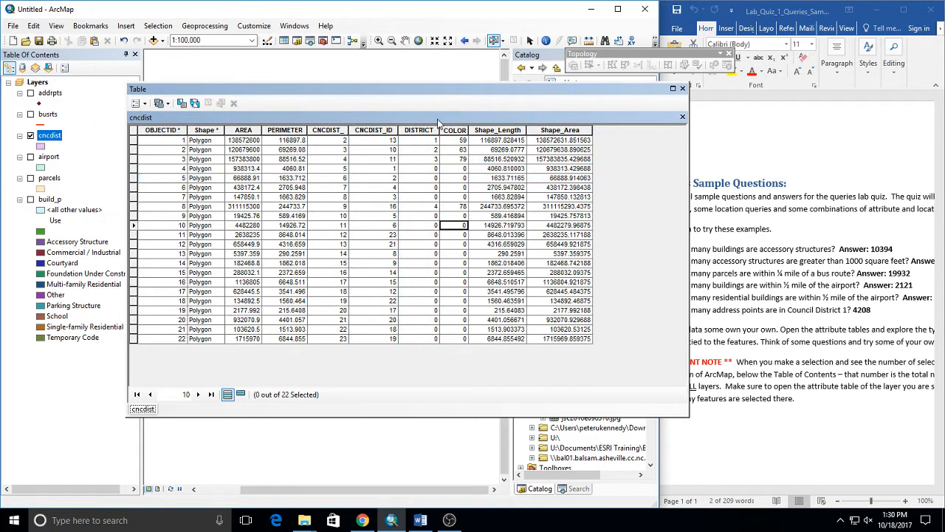
Place the enlarged cncdist table clear of the map, and highlight records 9 to 19 to locate them before clearing the selection
left_click_drag(417, 90, 457, 75)
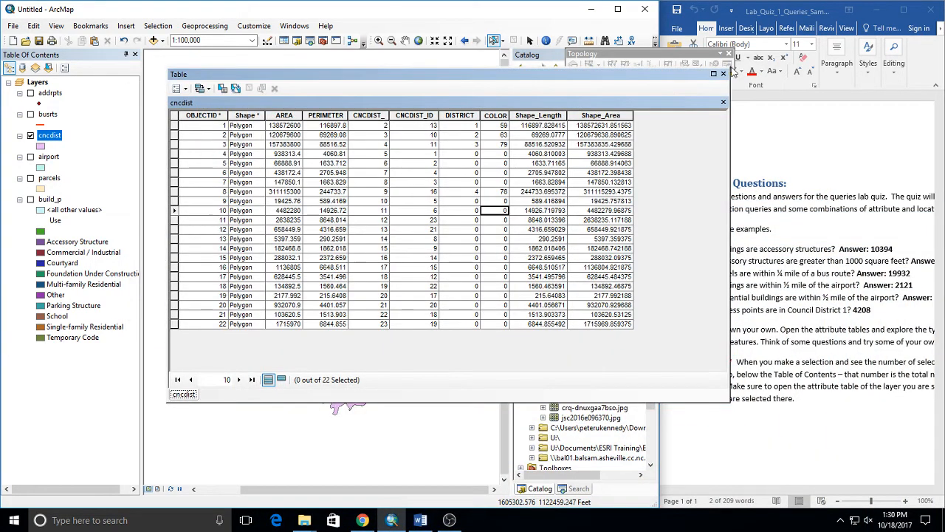
left_click_drag(728, 68, 870, 197)
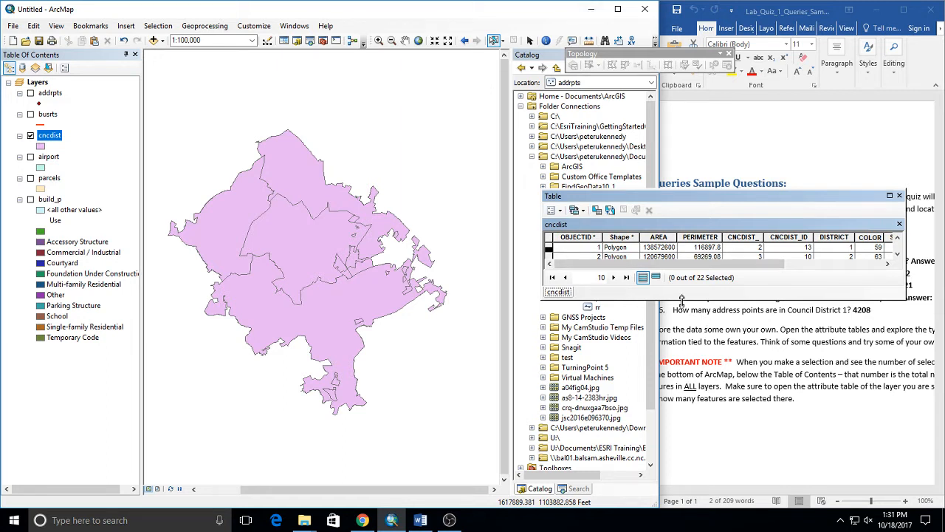
left_click_drag(682, 299, 681, 477)
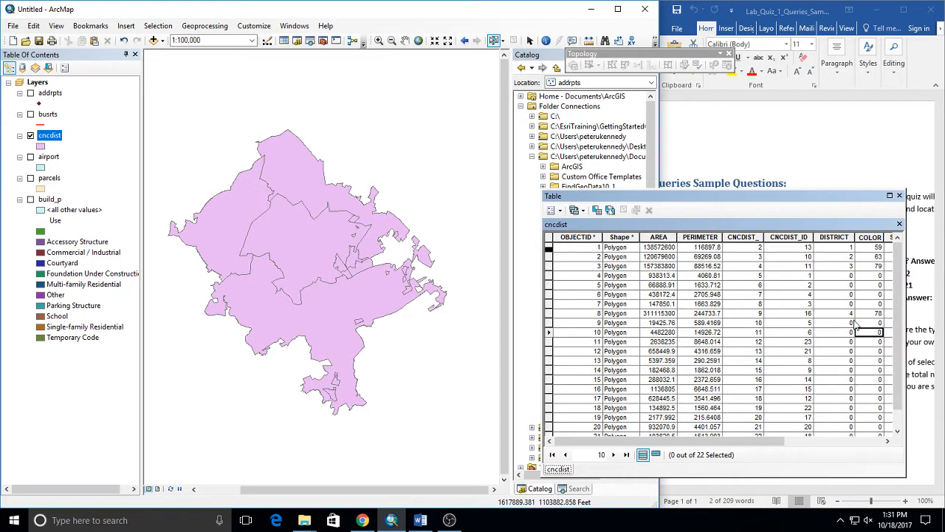
left_click_drag(551, 325, 558, 427)
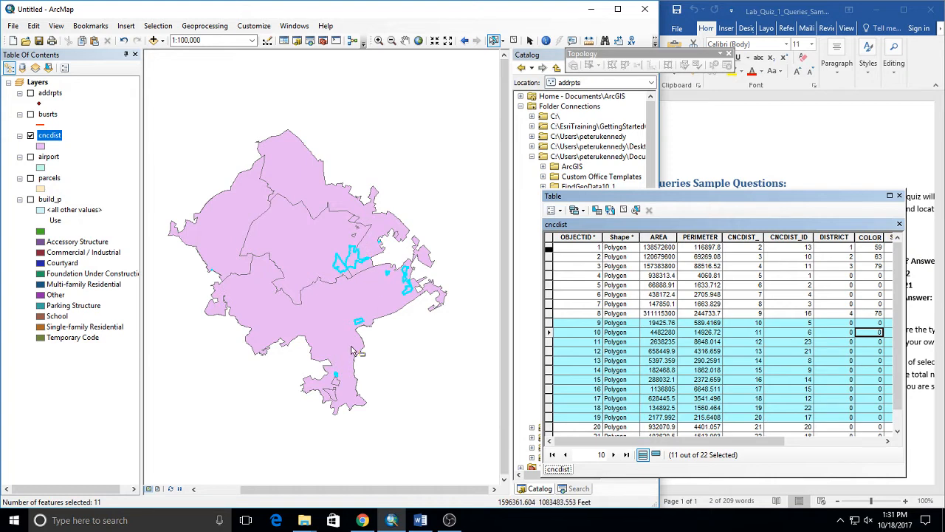
left_click(397, 383)
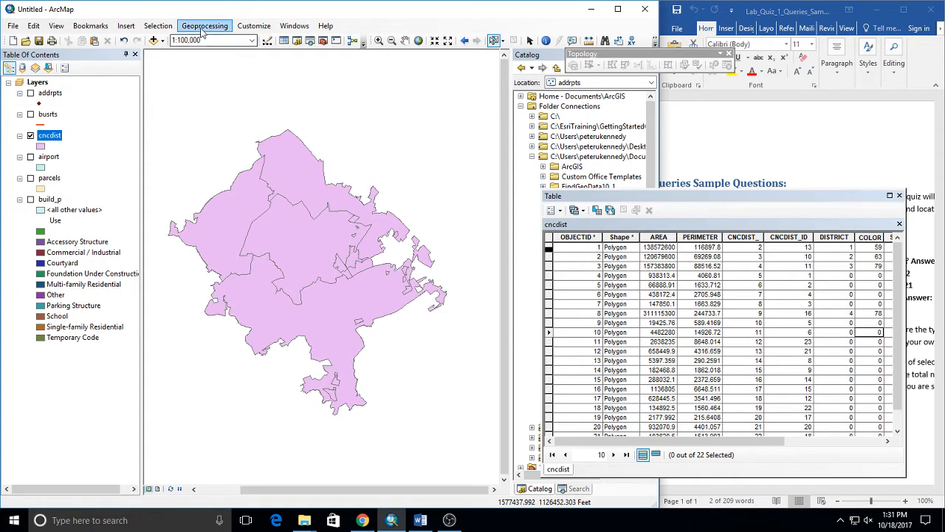
Start a Select By Attributes query, remove the old Use expression, and choose cncdist as the query layer
left_click(158, 26)
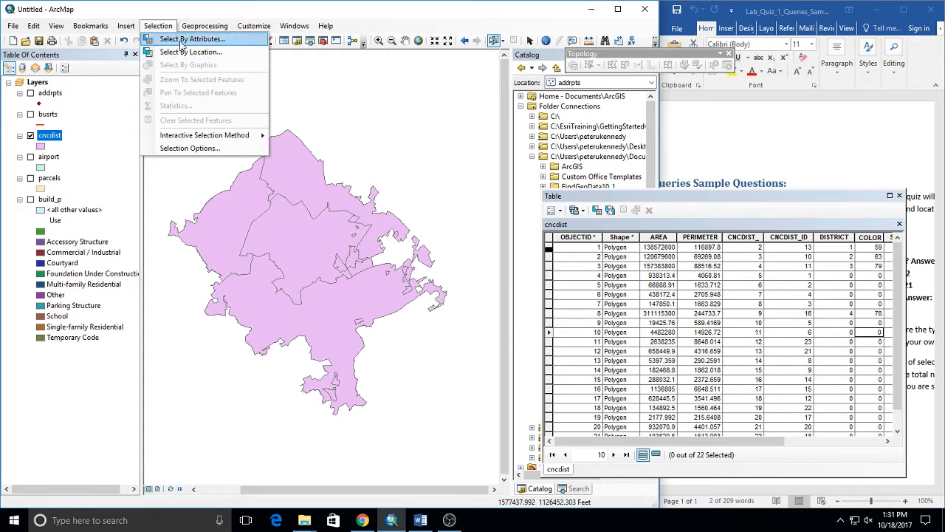
left_click(181, 40)
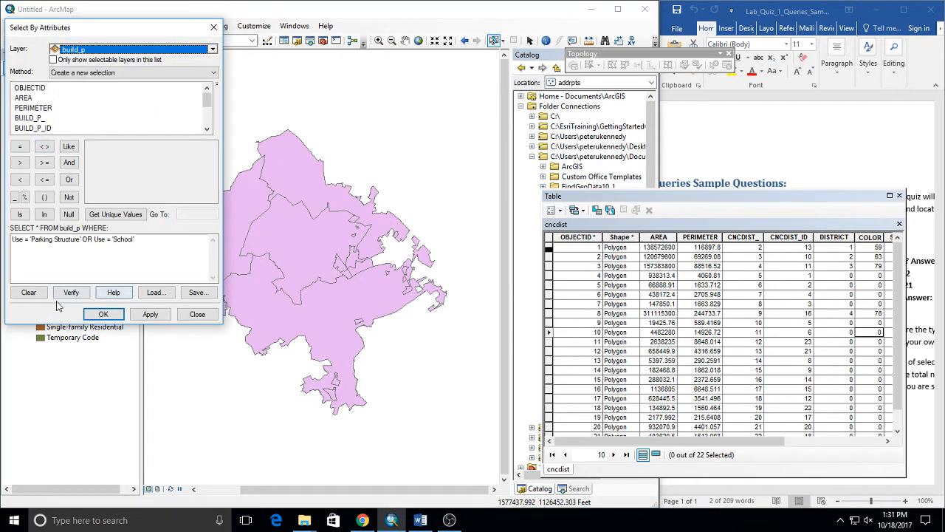
left_click(29, 292)
left_click(104, 49)
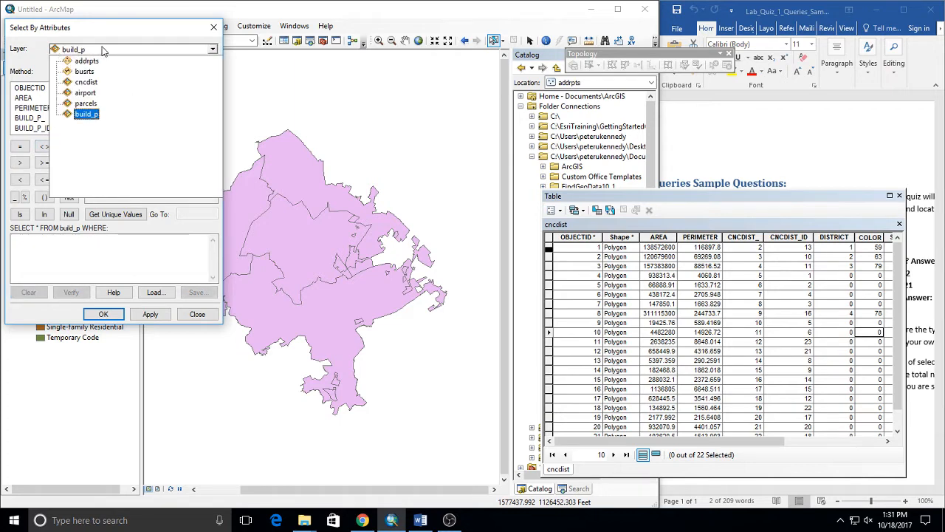
left_click(91, 82)
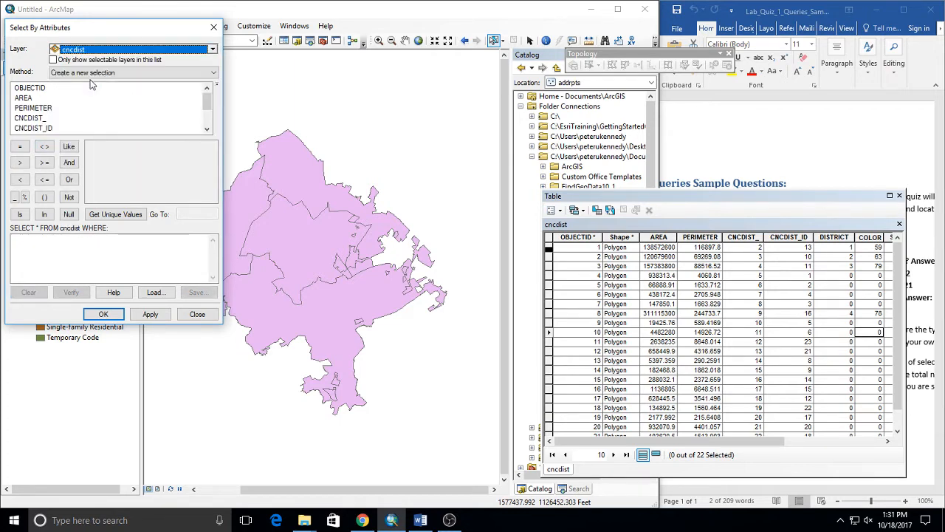
Build the expression DISTRICT = 1 from the field's unique values and run the attribute query
left_click(35, 129)
scroll(35, 118, "down", 1)
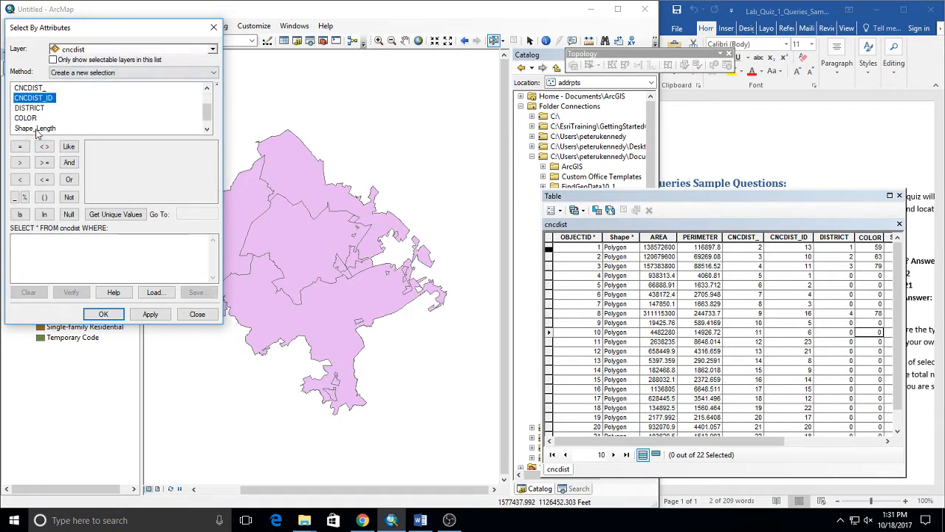
double_click(30, 108)
left_click(21, 149)
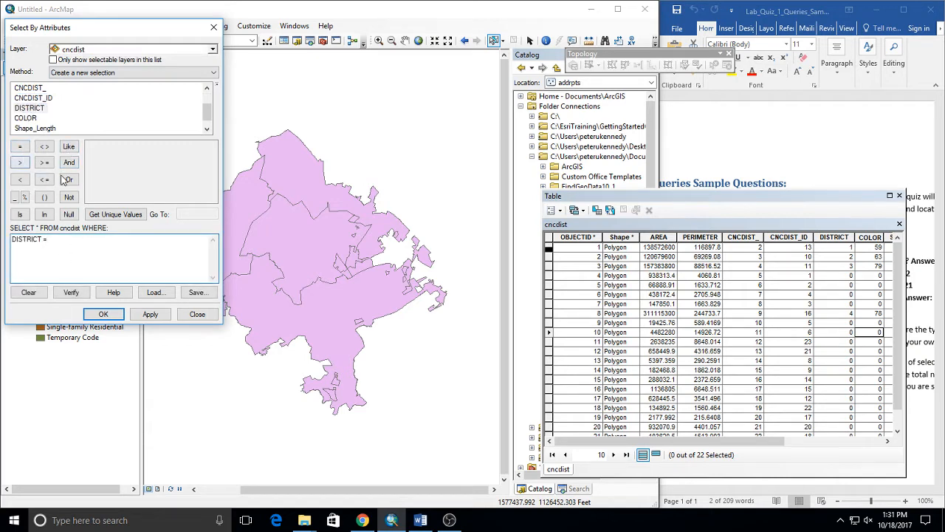
left_click(115, 214)
double_click(91, 156)
left_click(109, 315)
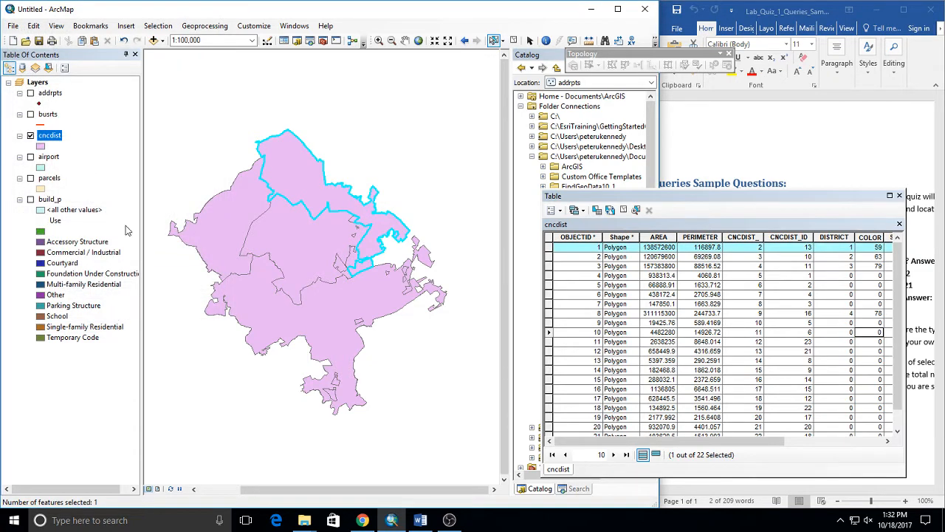
Show the addrpts layer and make it the only target layer of a Select By Location query, replacing build_p
left_click(30, 94)
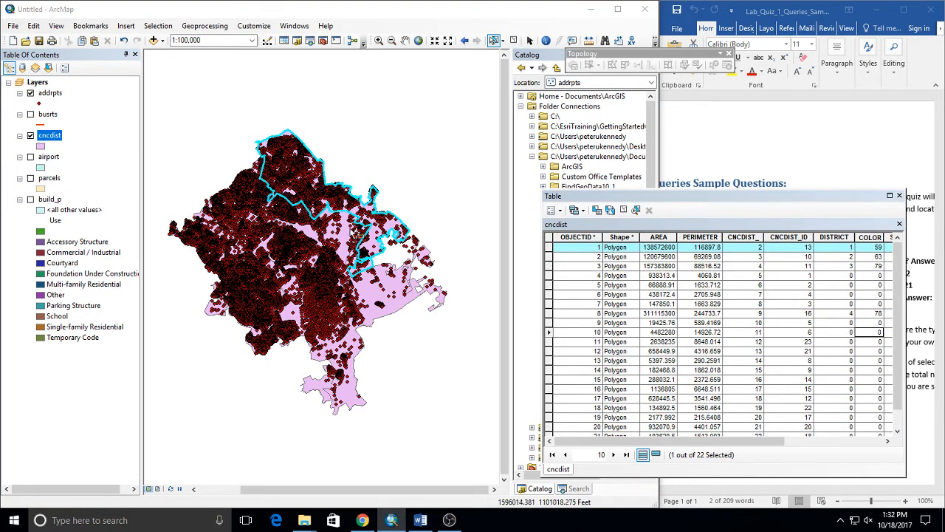
left_click(158, 25)
left_click(175, 55)
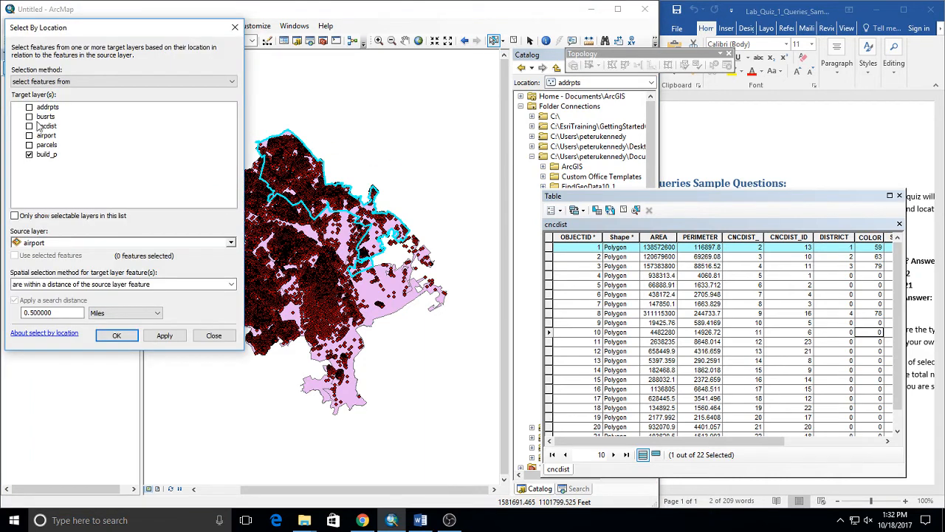
left_click(41, 156)
left_click(30, 155)
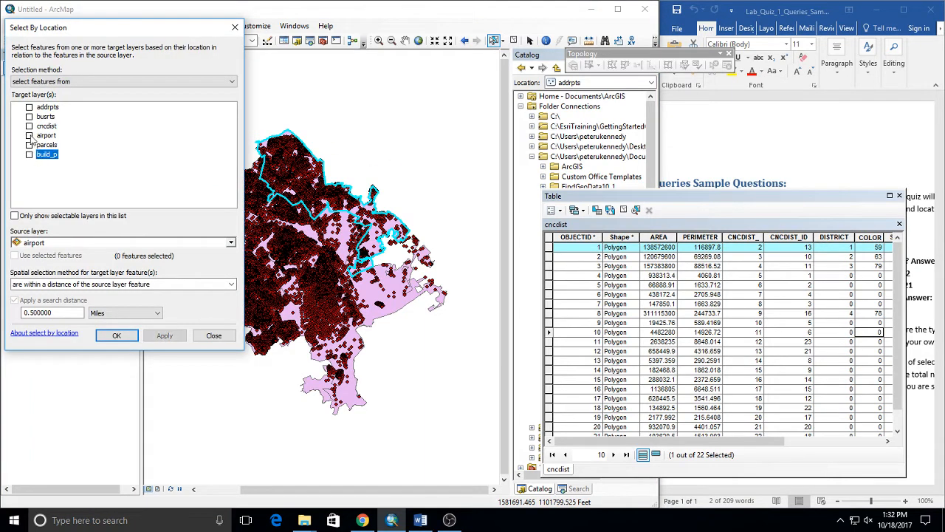
left_click(29, 108)
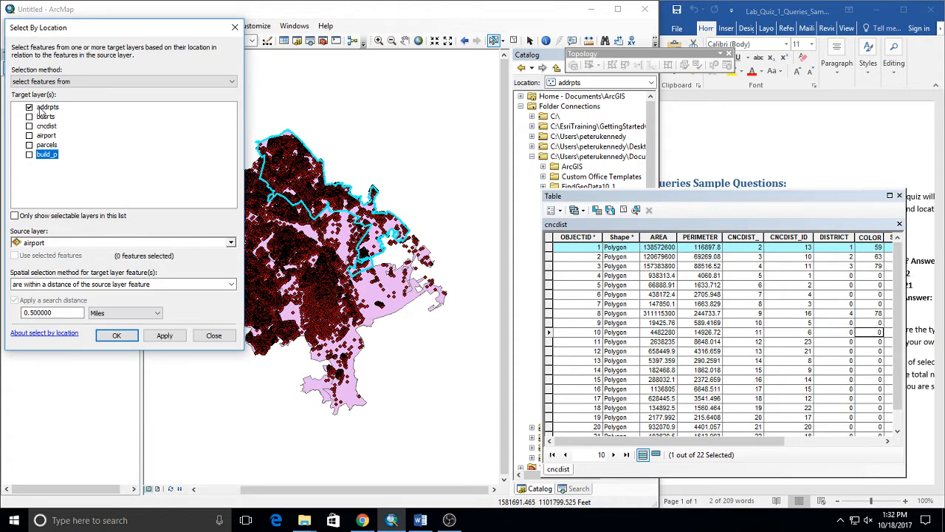
Set cncdist as the source layer using only its selected features, with the intersect method and no search distance
left_click(61, 243)
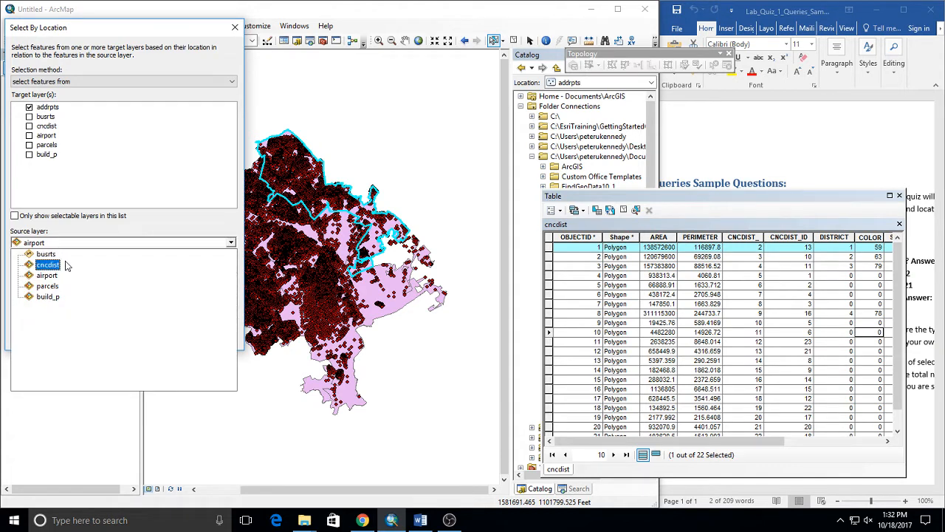
left_click(64, 264)
left_click(76, 284)
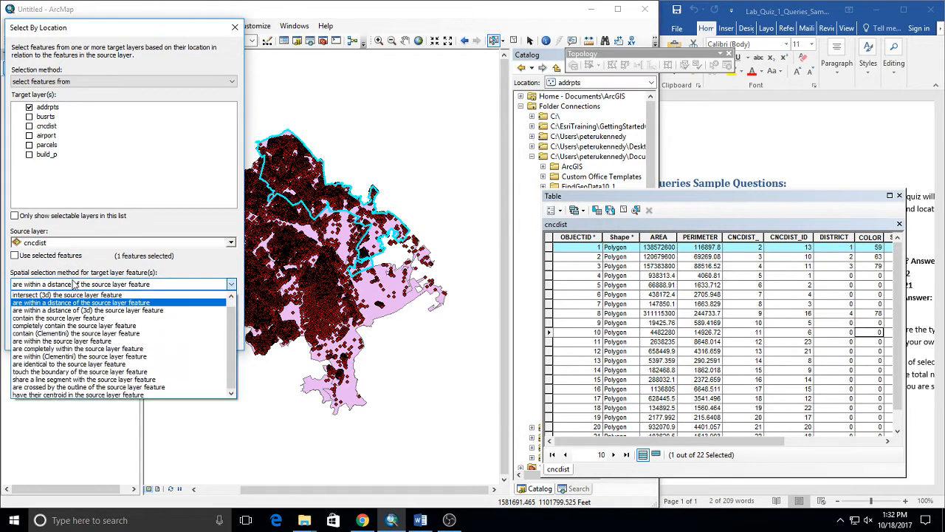
scroll(74, 291, "up", 1)
left_click(74, 295)
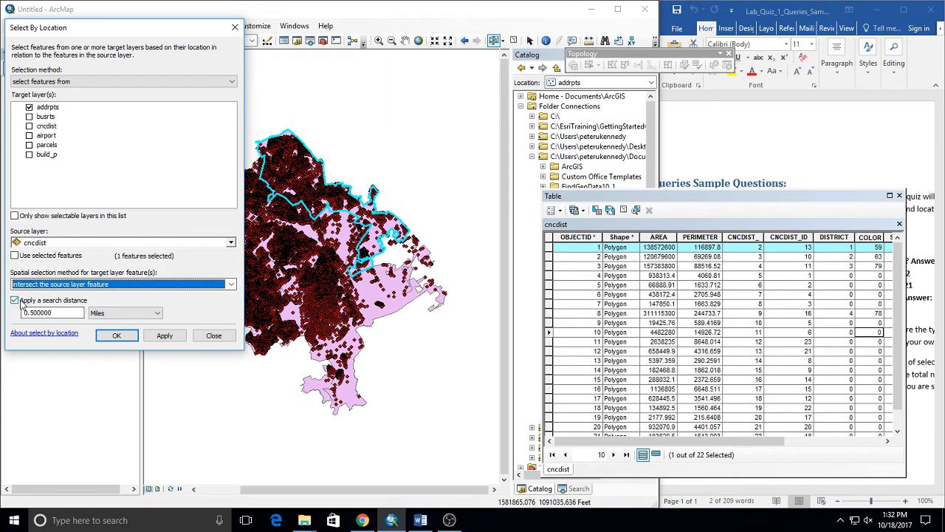
left_click(31, 256)
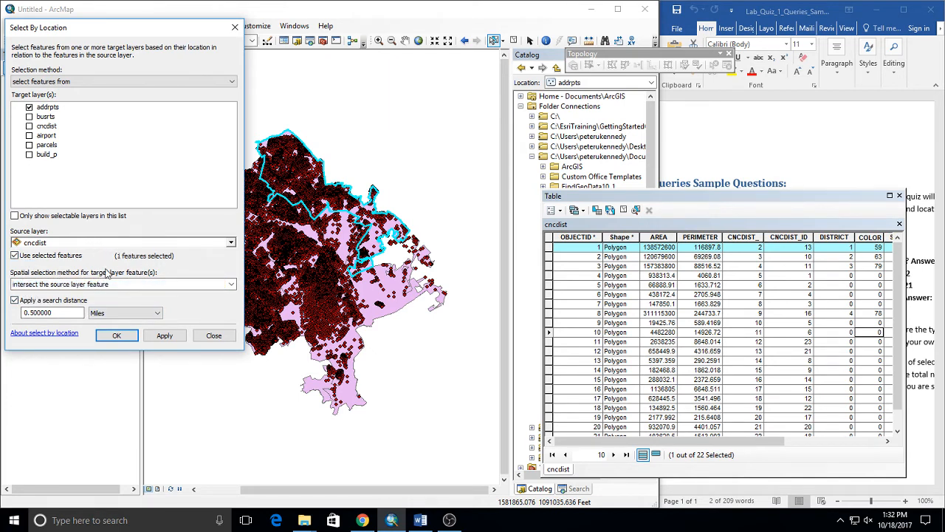
left_click(14, 299)
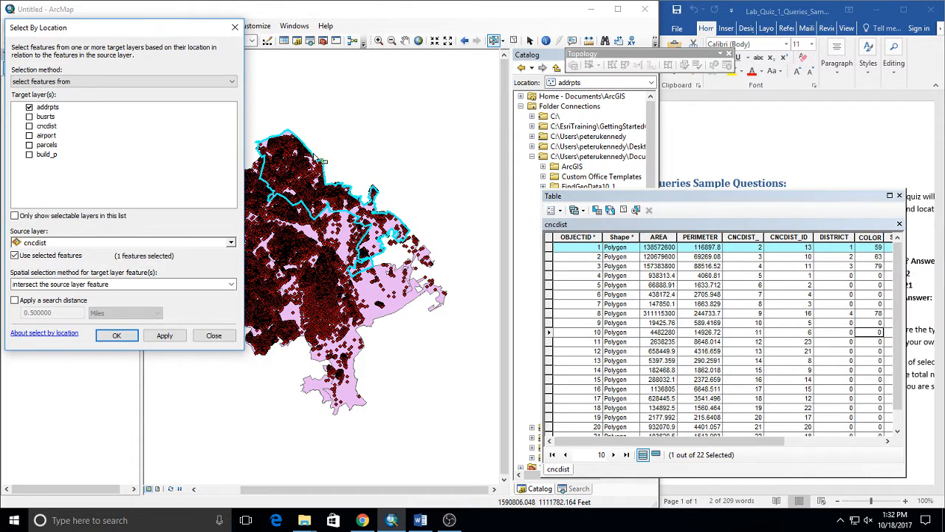
Try the "are completely within the source layer feature" method and return to "intersect the source layer feature"
left_click(50, 285)
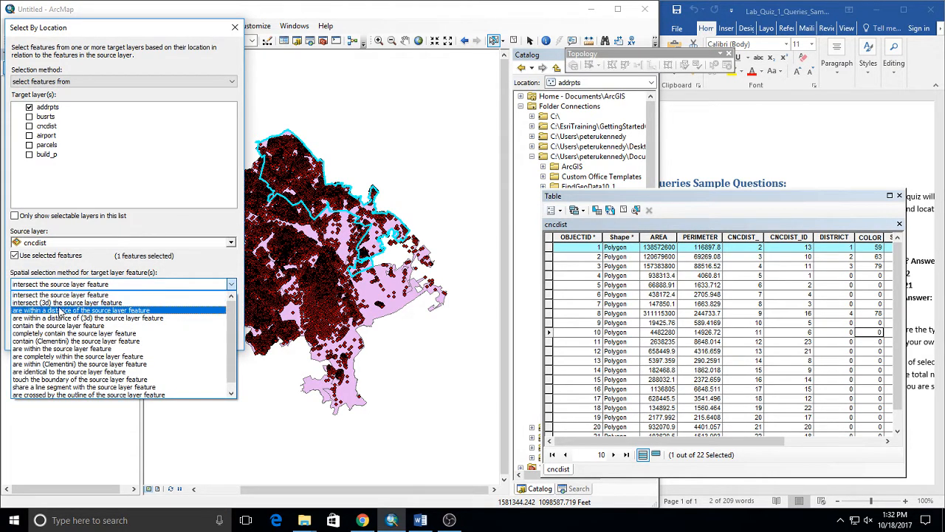
left_click(70, 358)
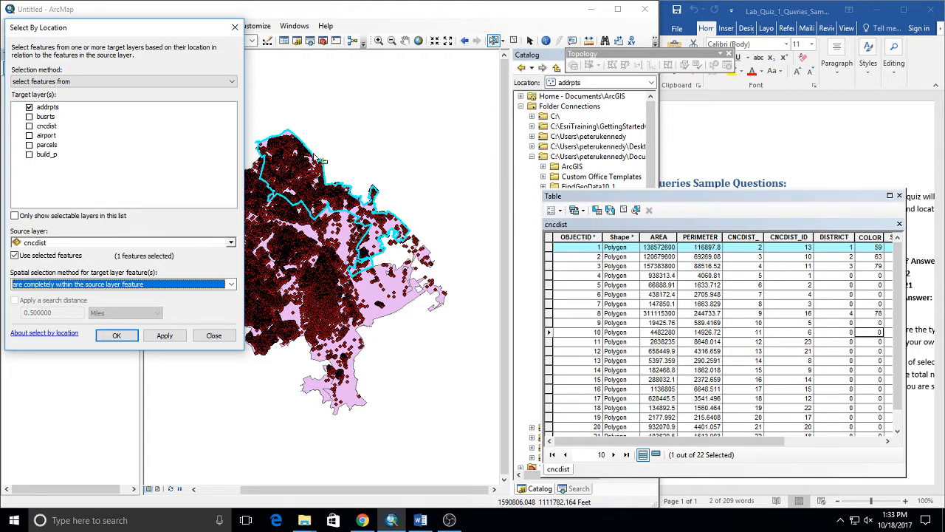
left_click(123, 288)
scroll(122, 296, "up", 1)
left_click(114, 295)
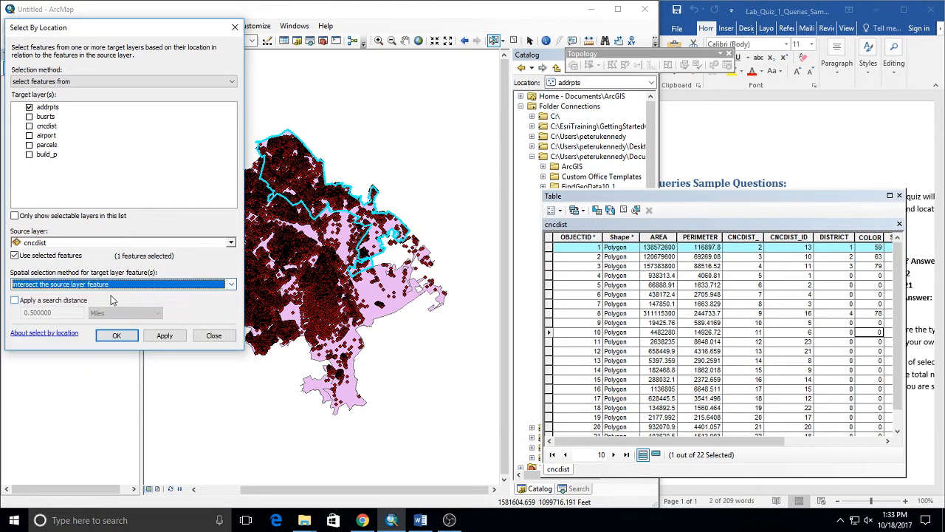
Run the location query and list the layers by selection to check how many address points are selected
left_click(116, 336)
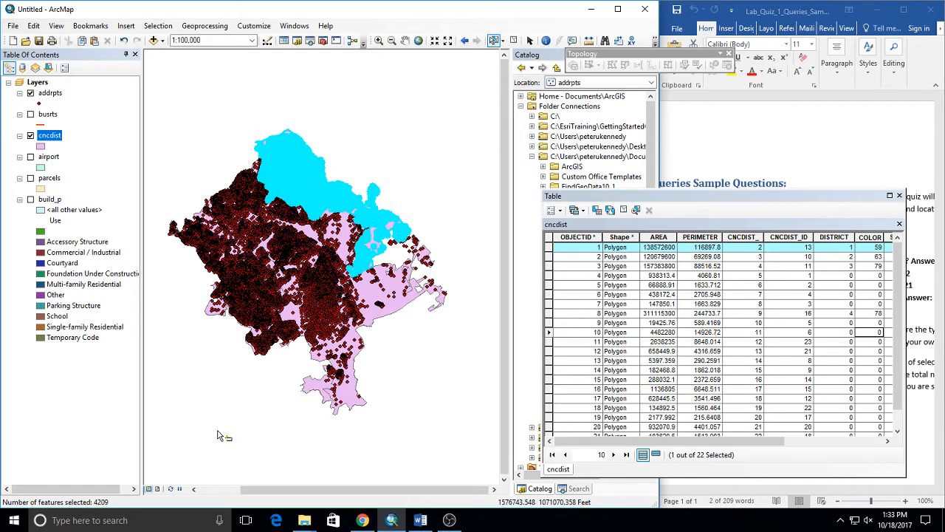
left_click(48, 67)
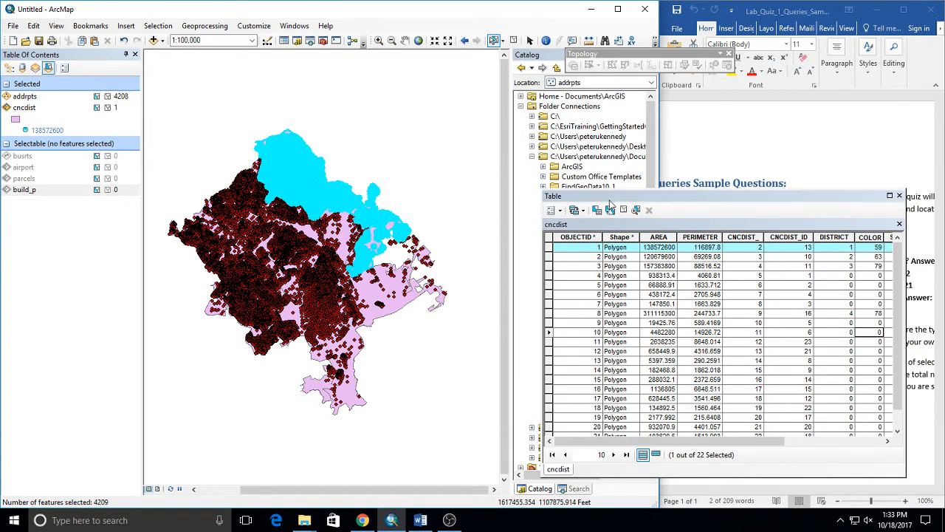
Move the cncdist attribute table aside and close it
left_click(608, 198)
left_click_drag(608, 201, 534, 45)
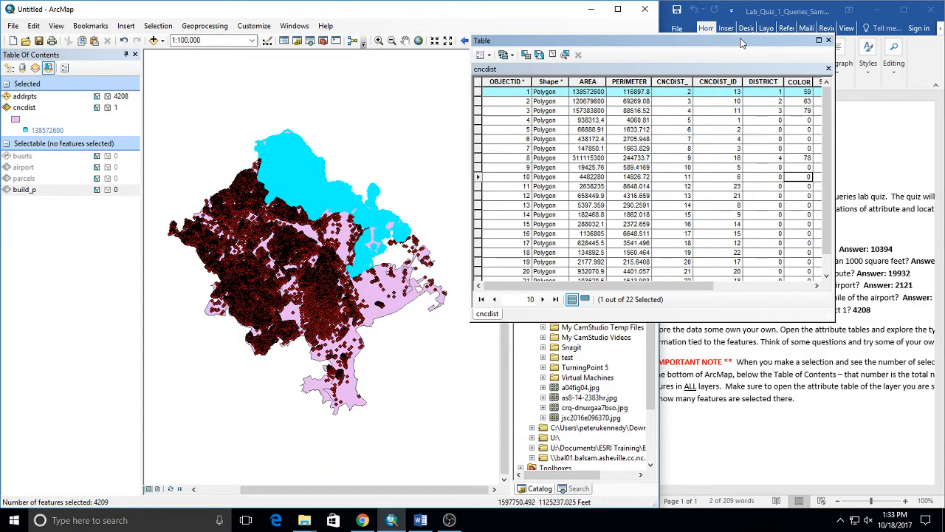
left_click_drag(741, 42, 668, 112)
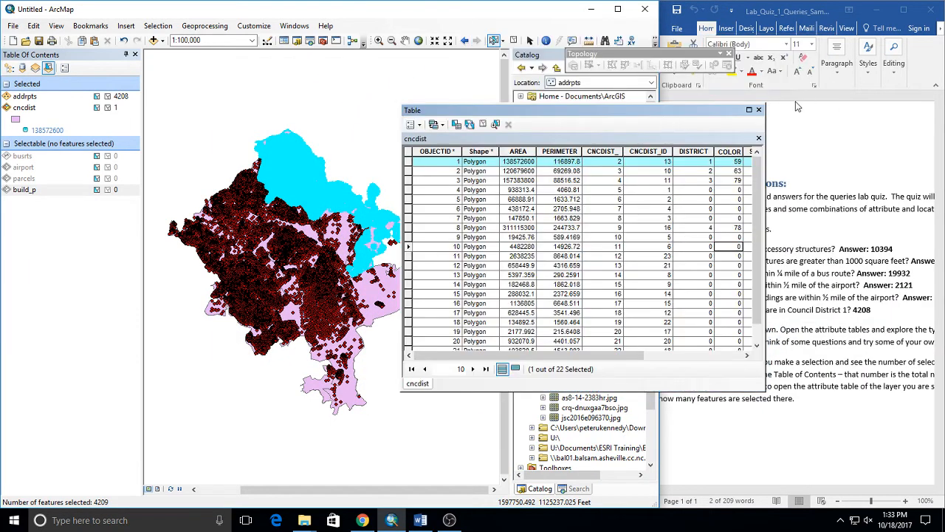
left_click(758, 110)
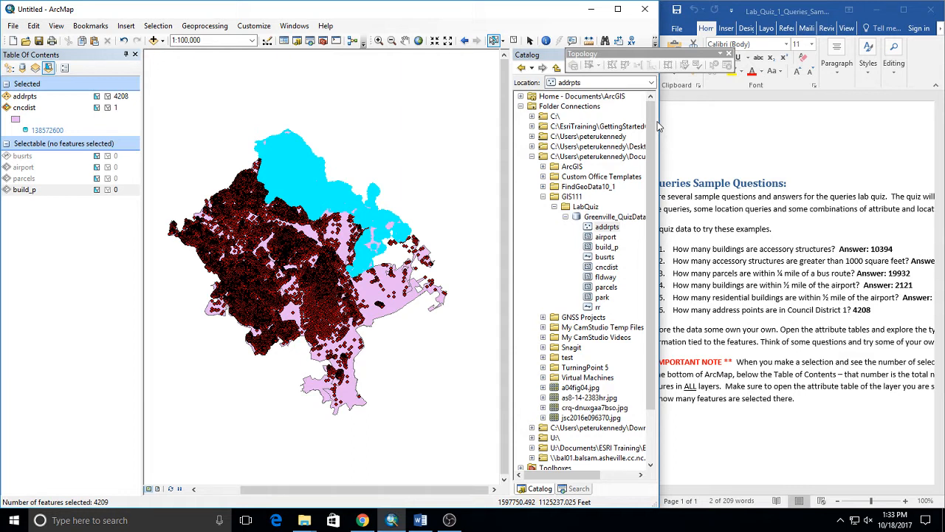
Switch to the Moodle course page in Chrome and open the "Lab Quiz: Queries" quiz
left_click(362, 520)
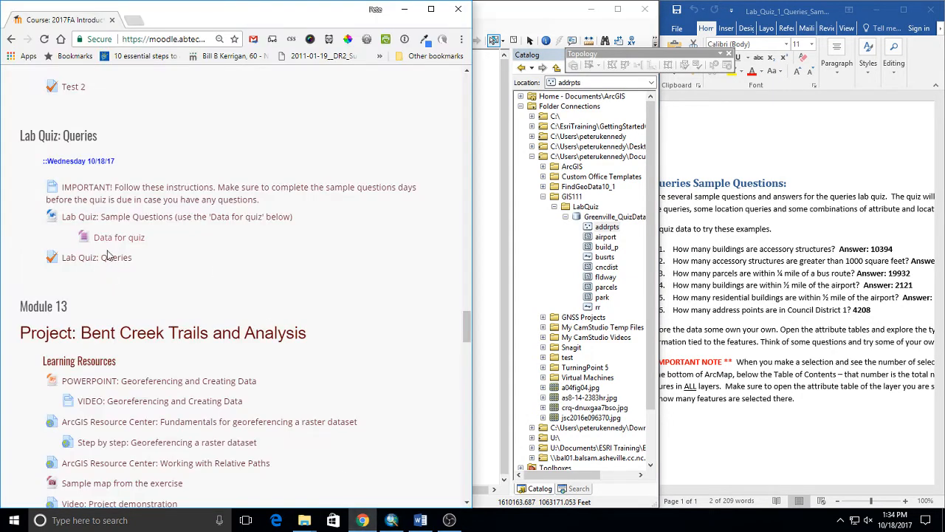
left_click(100, 258)
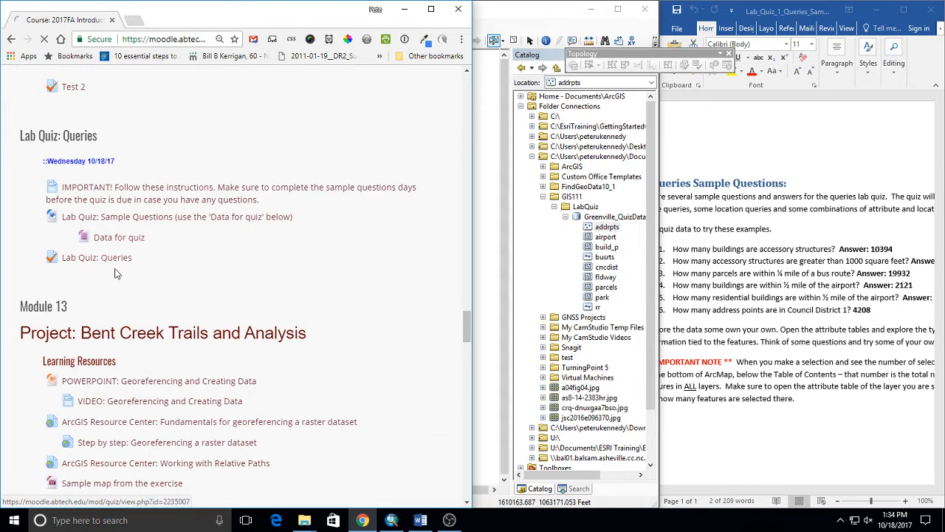